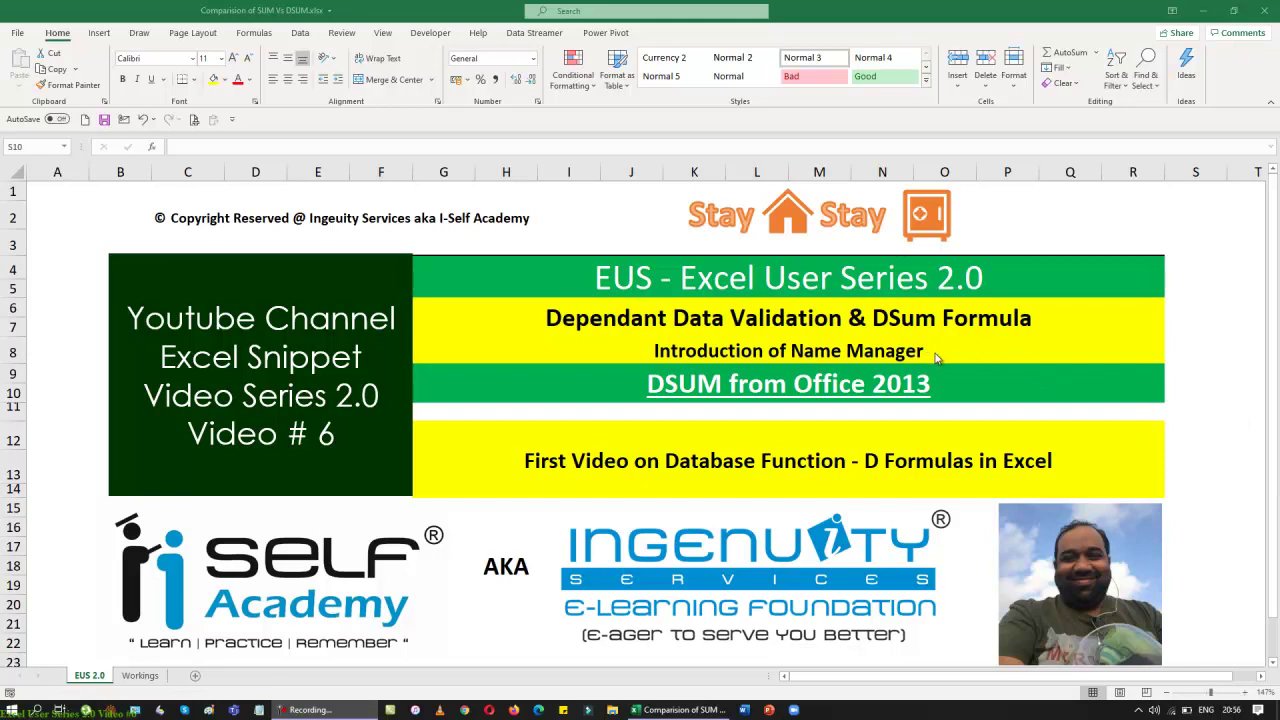
Append ', Indirect' to the merged title in G6 so it reads 'Dependant Data Validation & DSum Formula, Indirect'
click(1038, 320)
double_click(1038, 320)
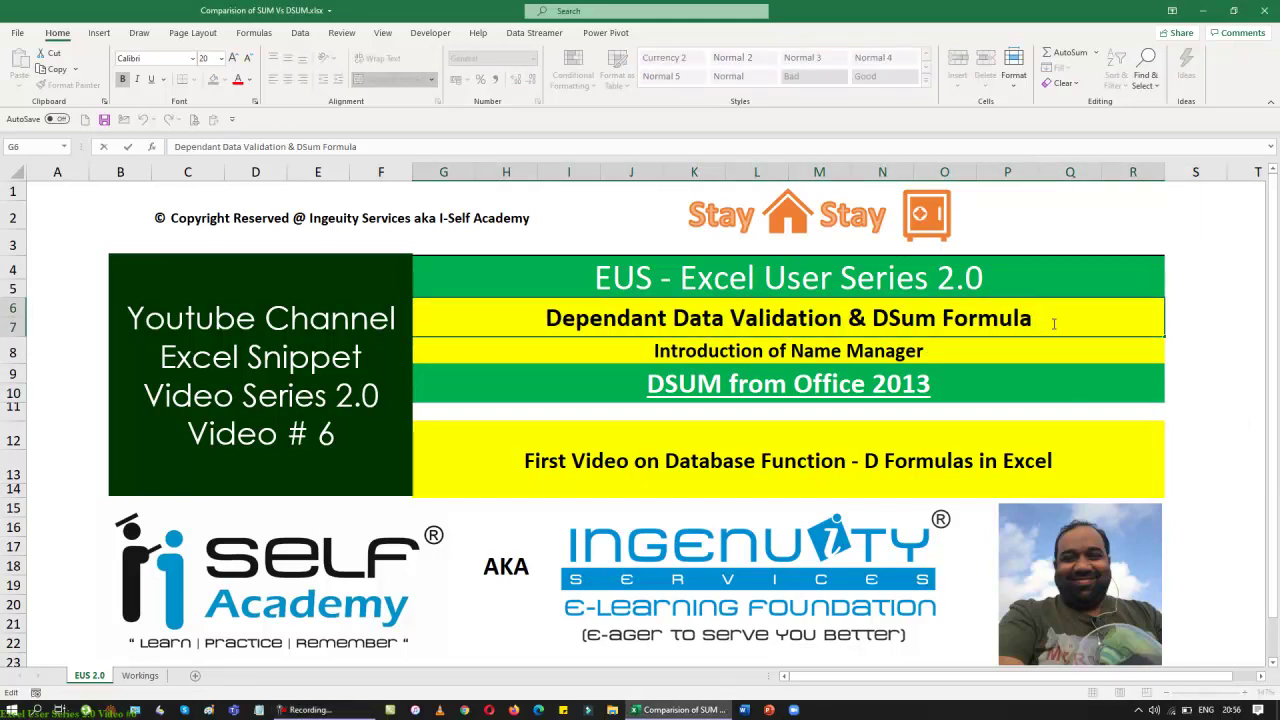
text(, IN)
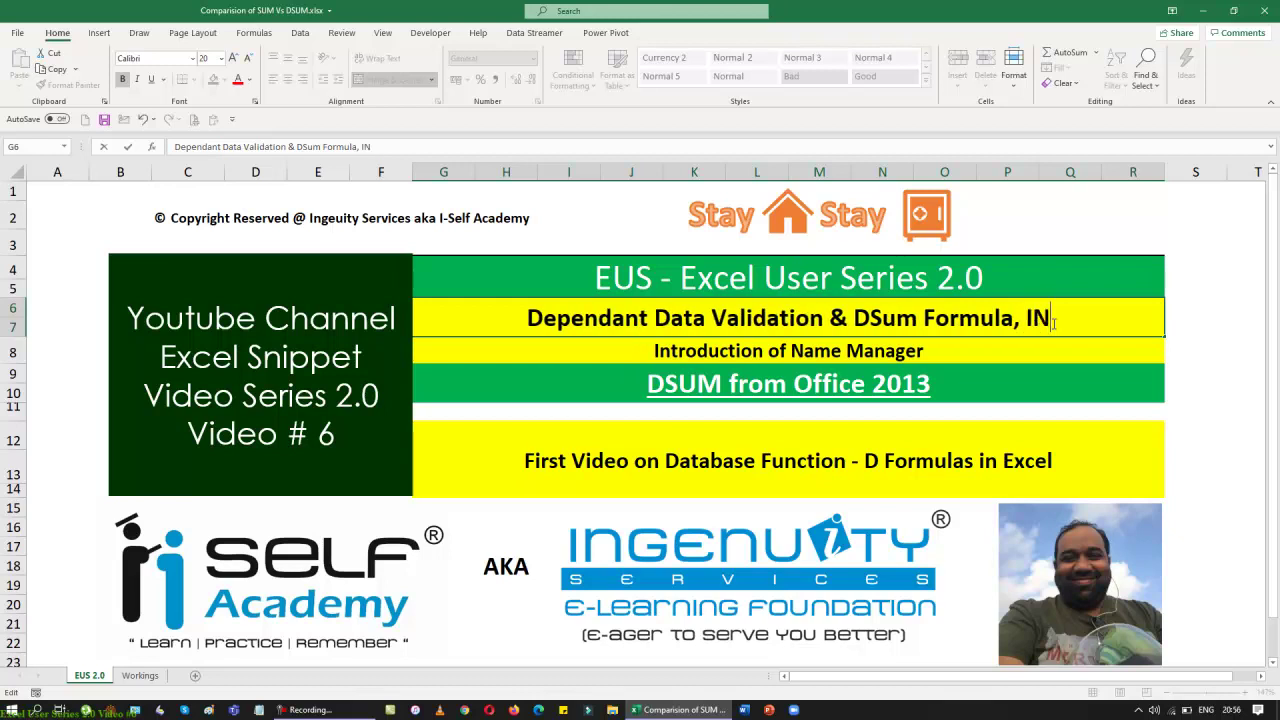
text(direct)
key(Return)
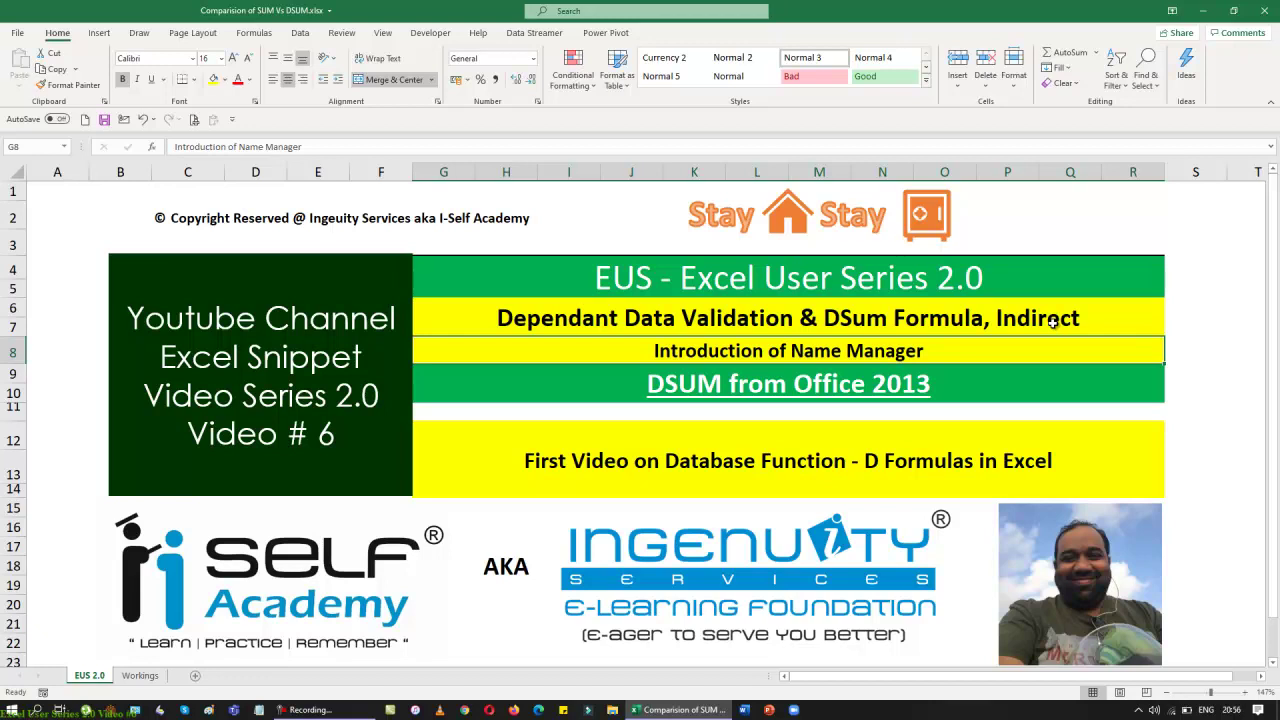
On the Workings sheet, delete the 'Profit' label from cell G1
click(143, 679)
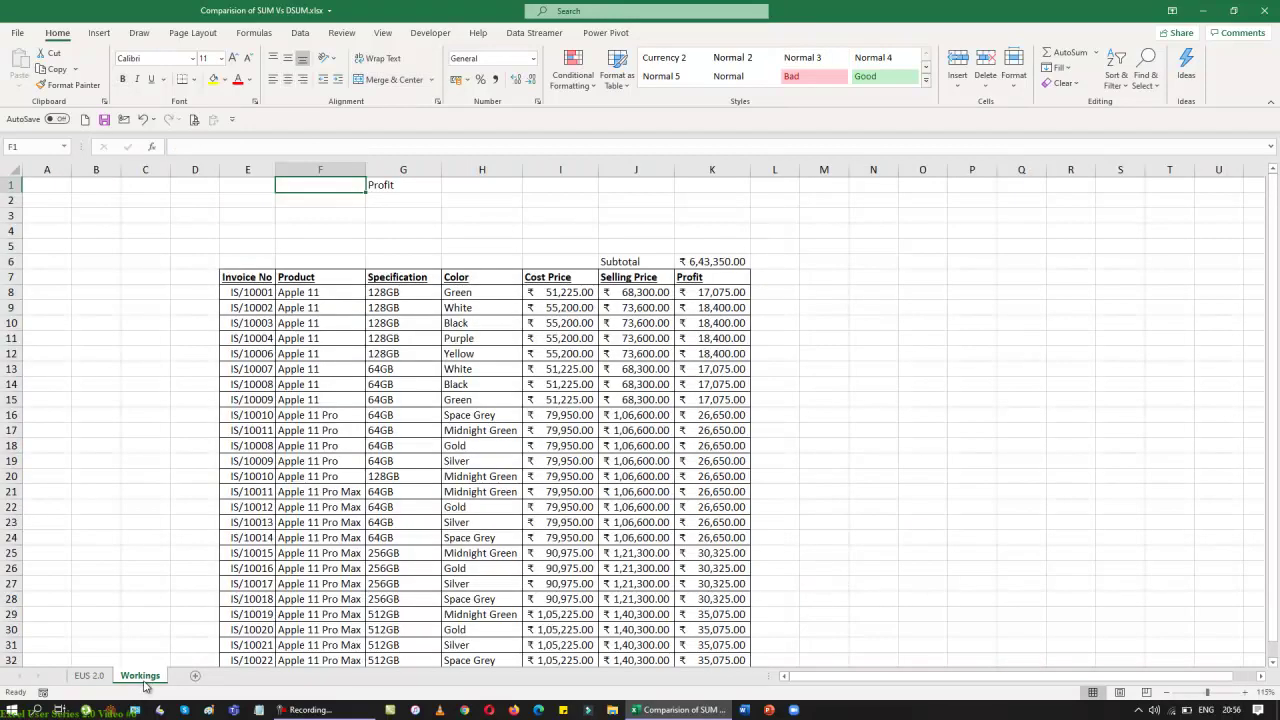
scroll(866, 580, down, 1)
scroll(866, 578, up, 1)
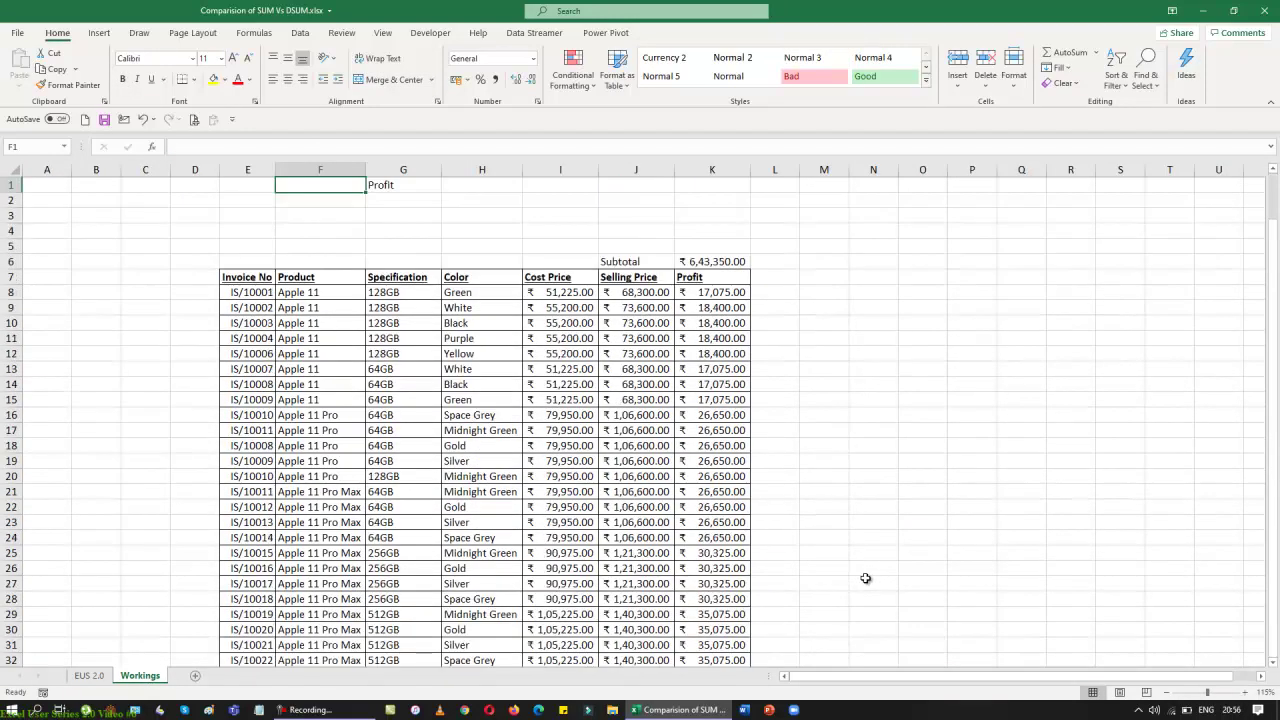
click(389, 186)
key(Delete)
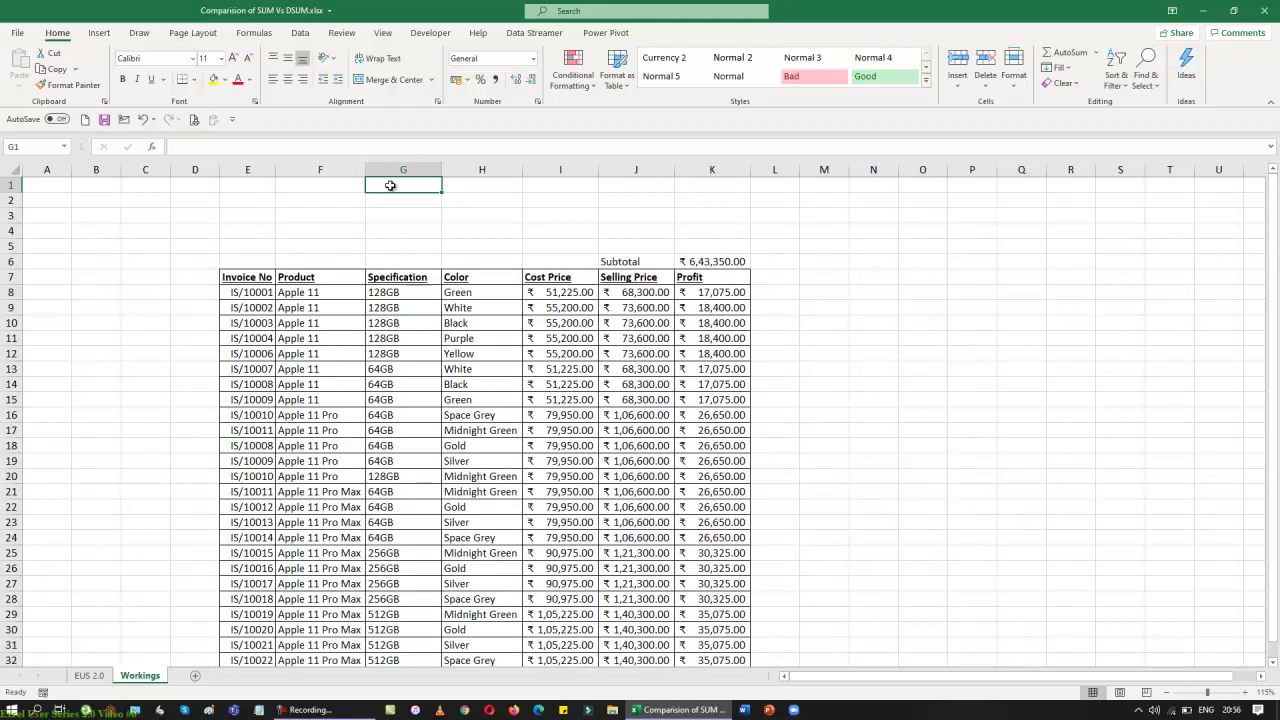
Highlight the Apple 11 and Apple 11 Pro product entries and the Specification and Color headers
scroll(326, 405, down, 3)
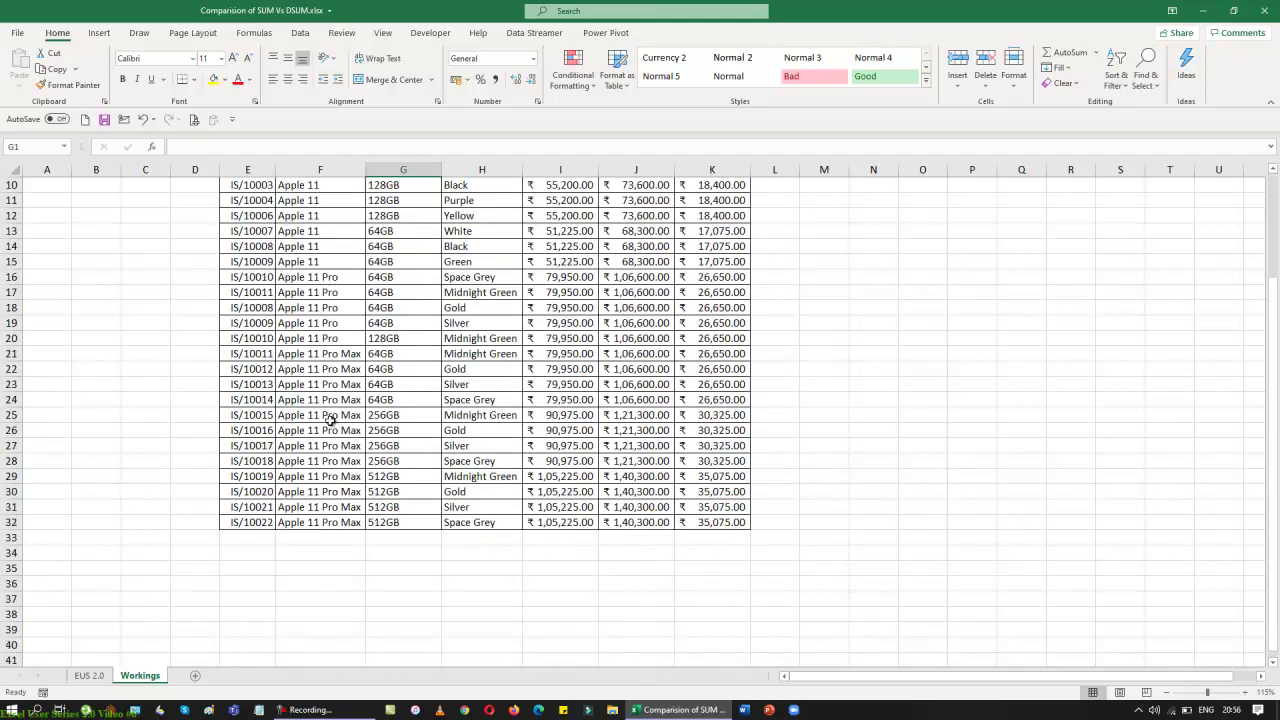
scroll(463, 482, up, 1)
scroll(463, 482, up, 1)
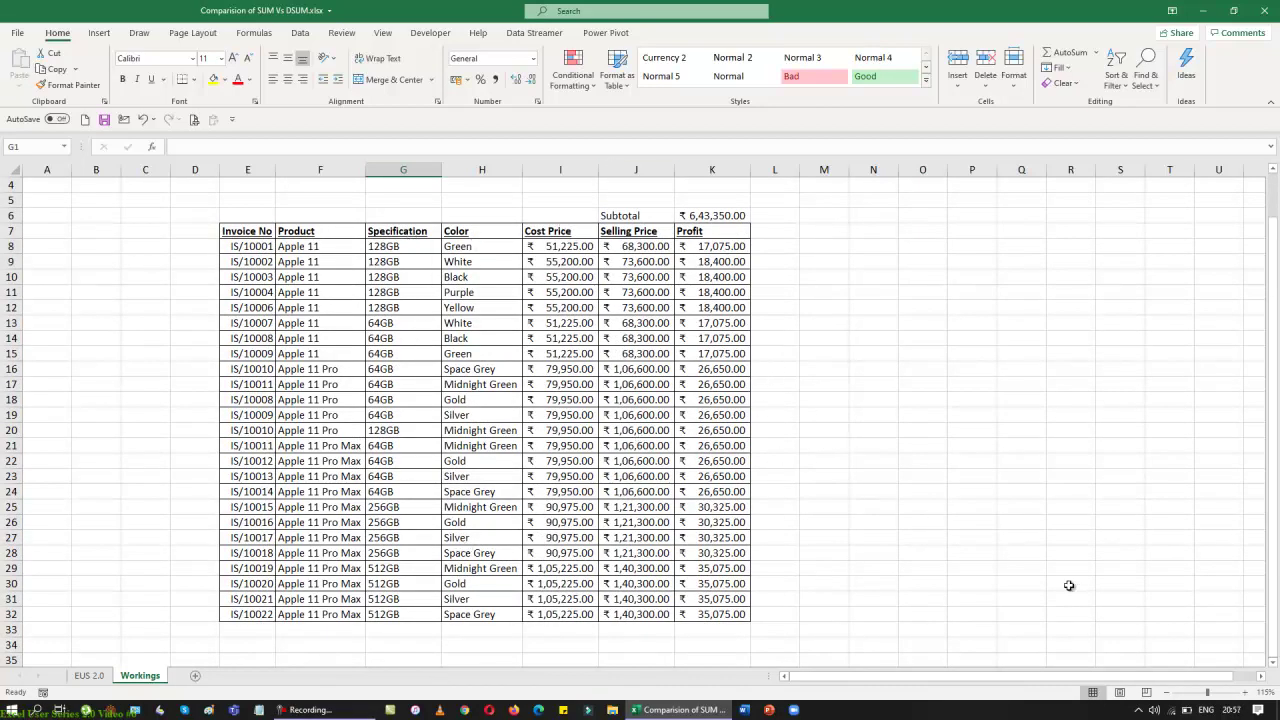
scroll(1069, 585, up, 1)
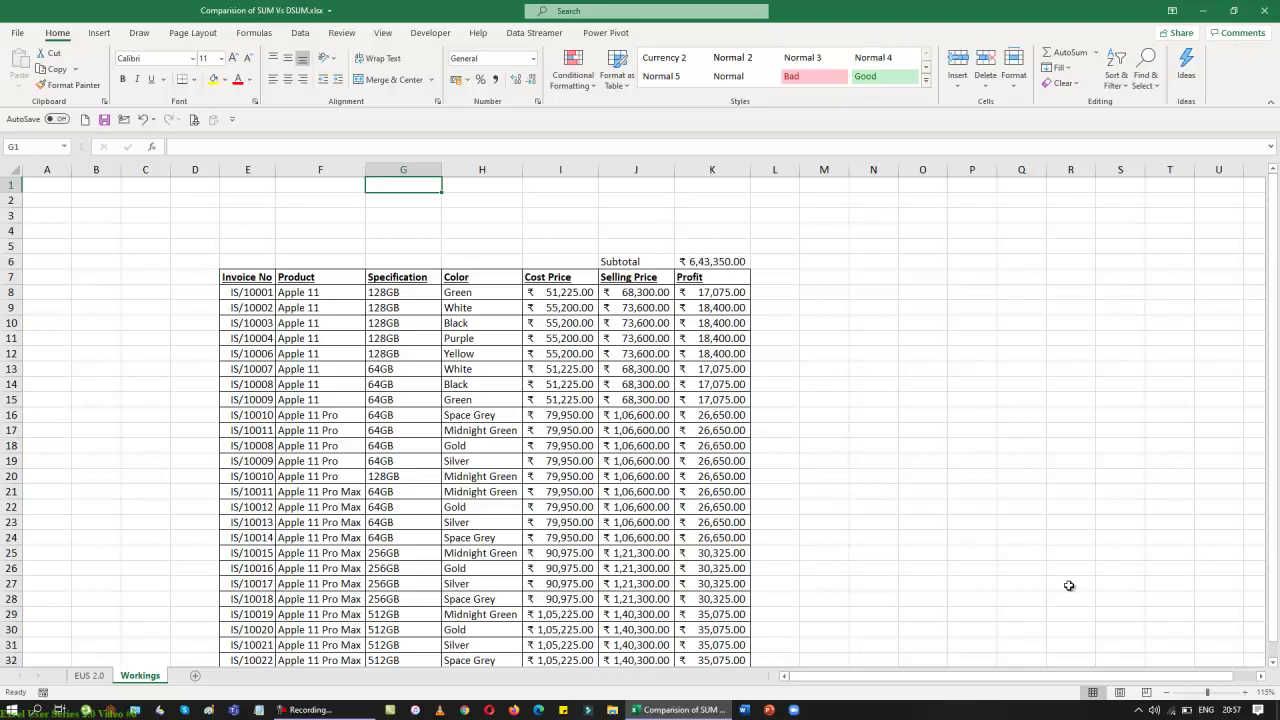
click(319, 296)
drag(323, 310, 323, 477)
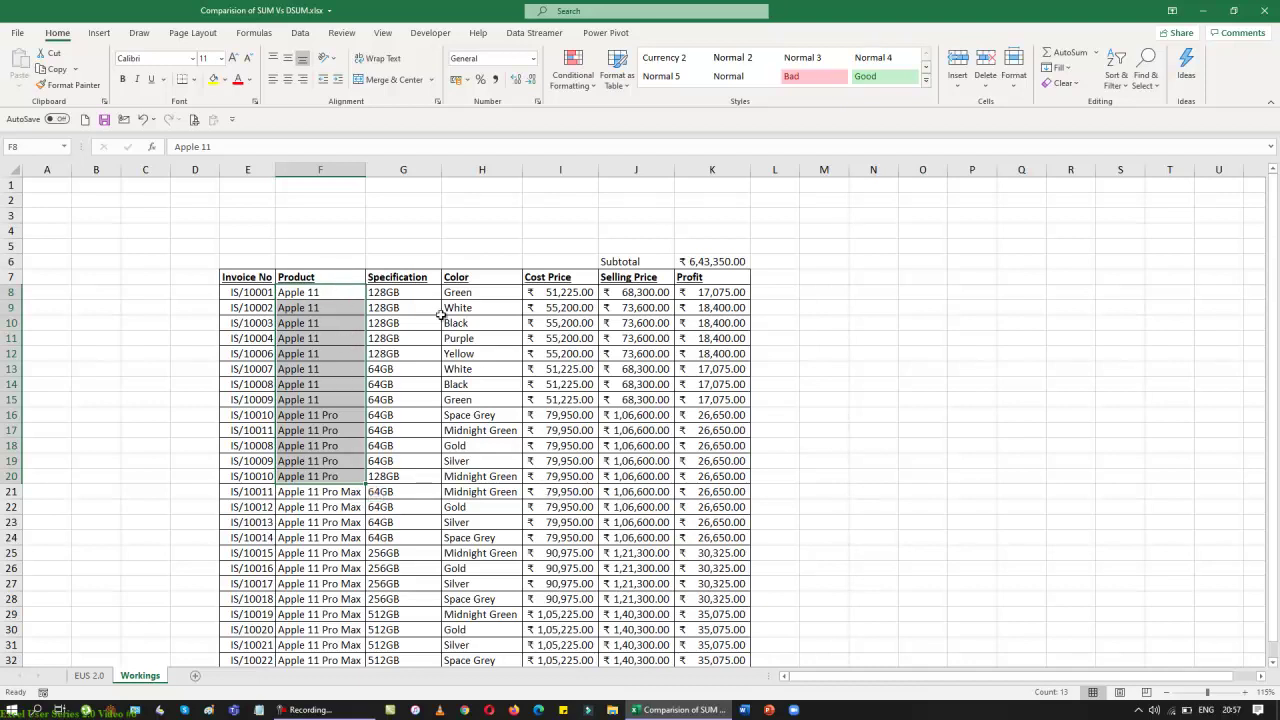
drag(414, 279, 474, 279)
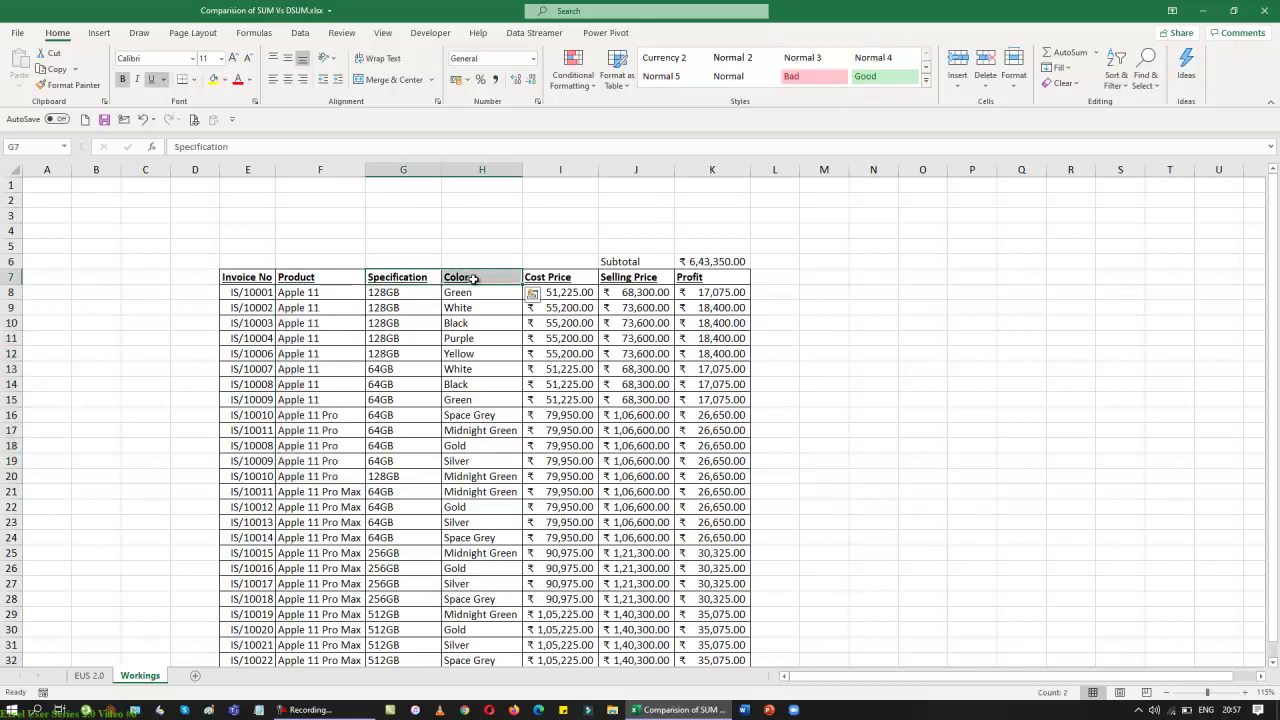
click(906, 355)
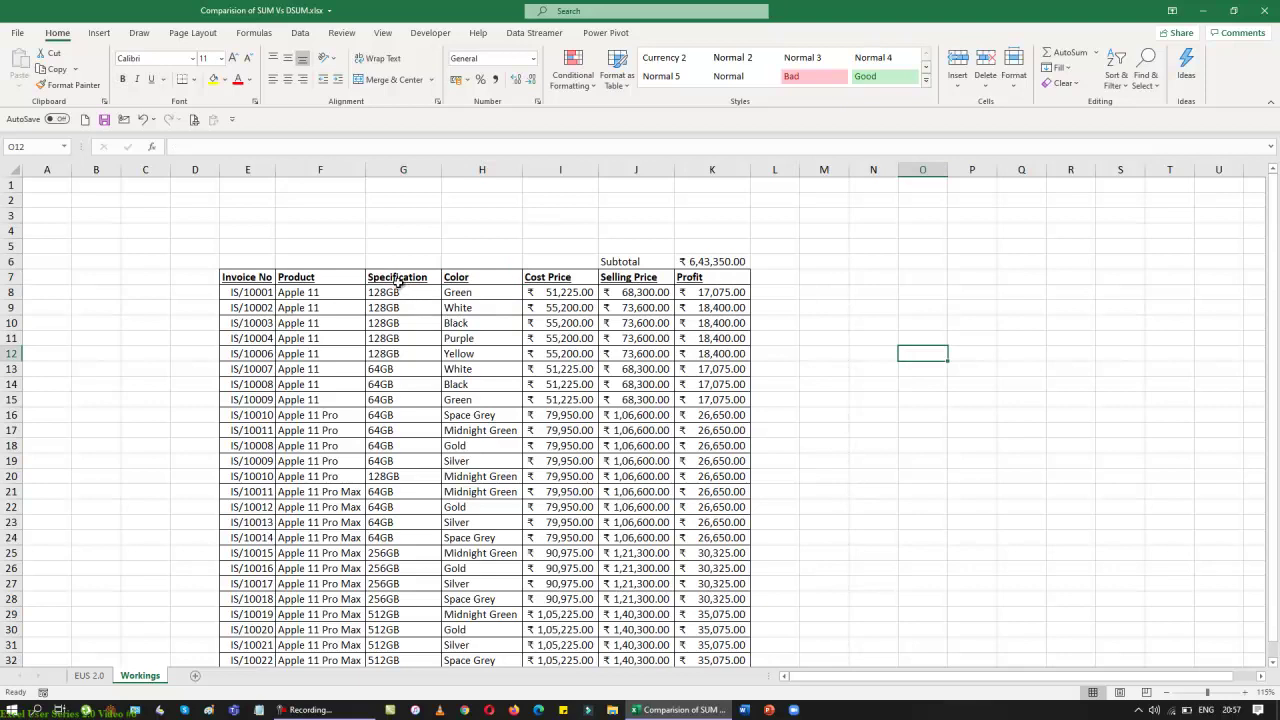
Highlight the Specification values G8:G32, the Color column and the Specification and Color headers
drag(398, 284, 449, 277)
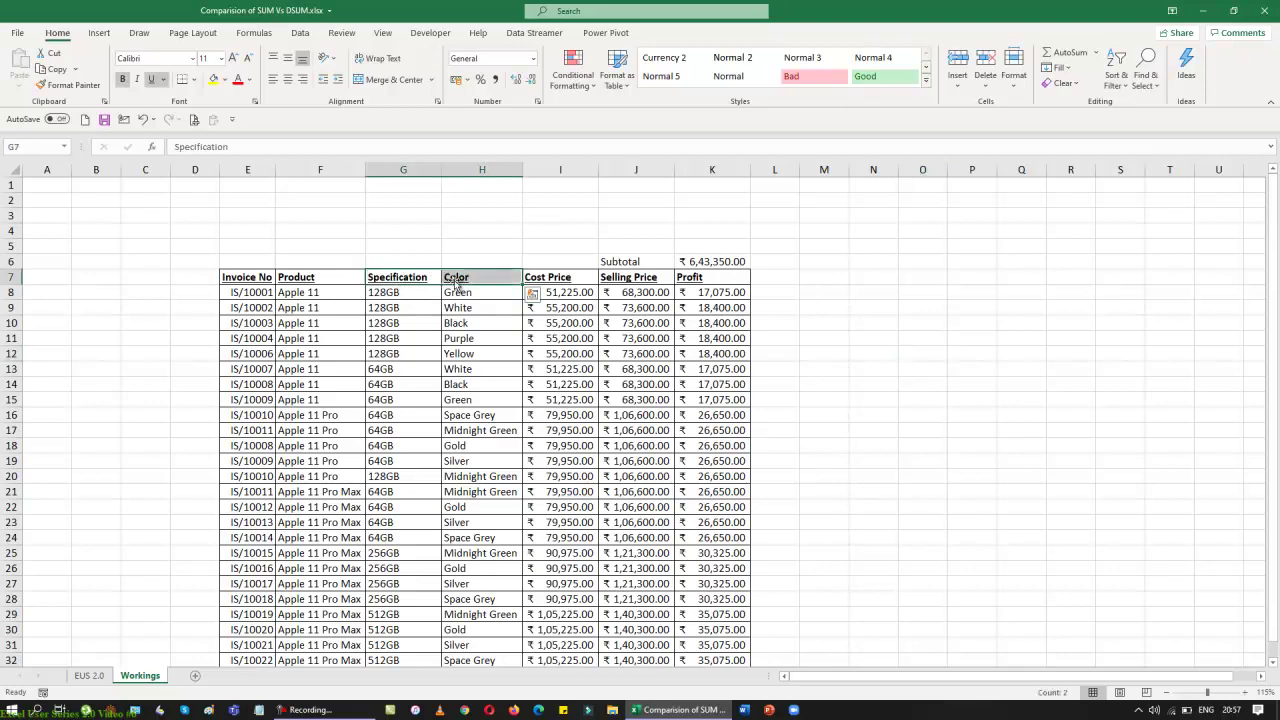
click(338, 187)
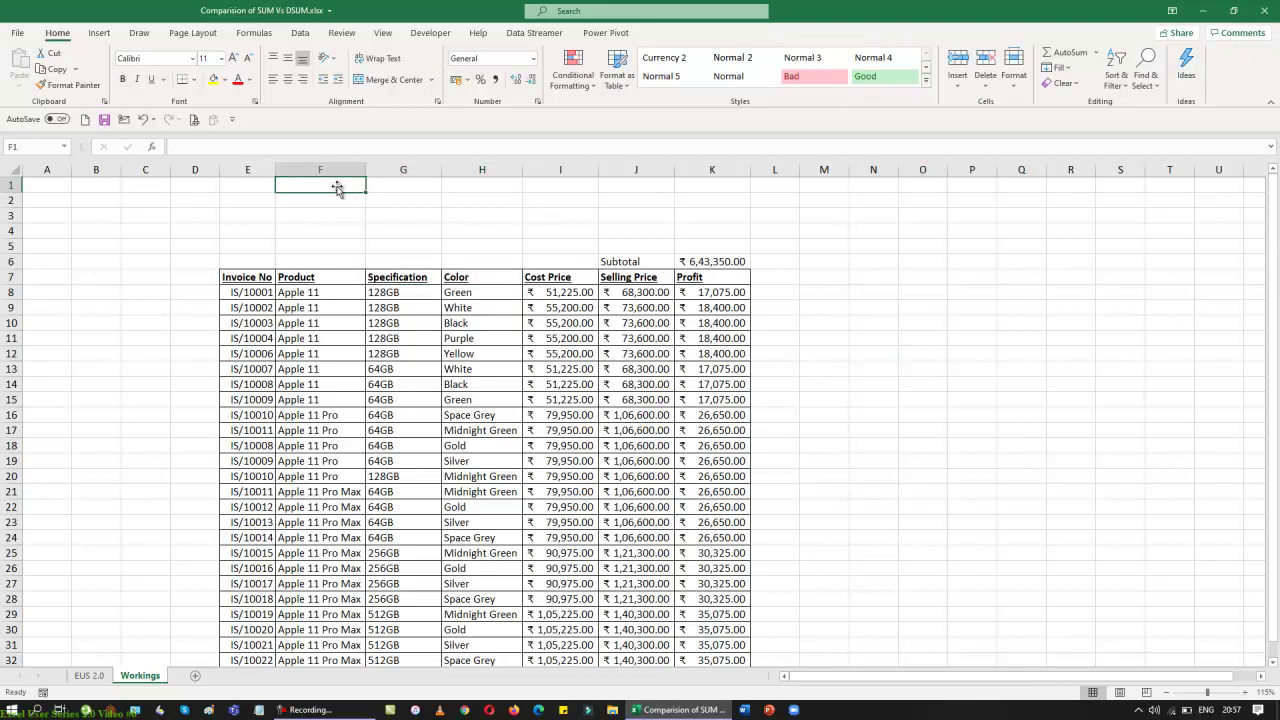
click(404, 294)
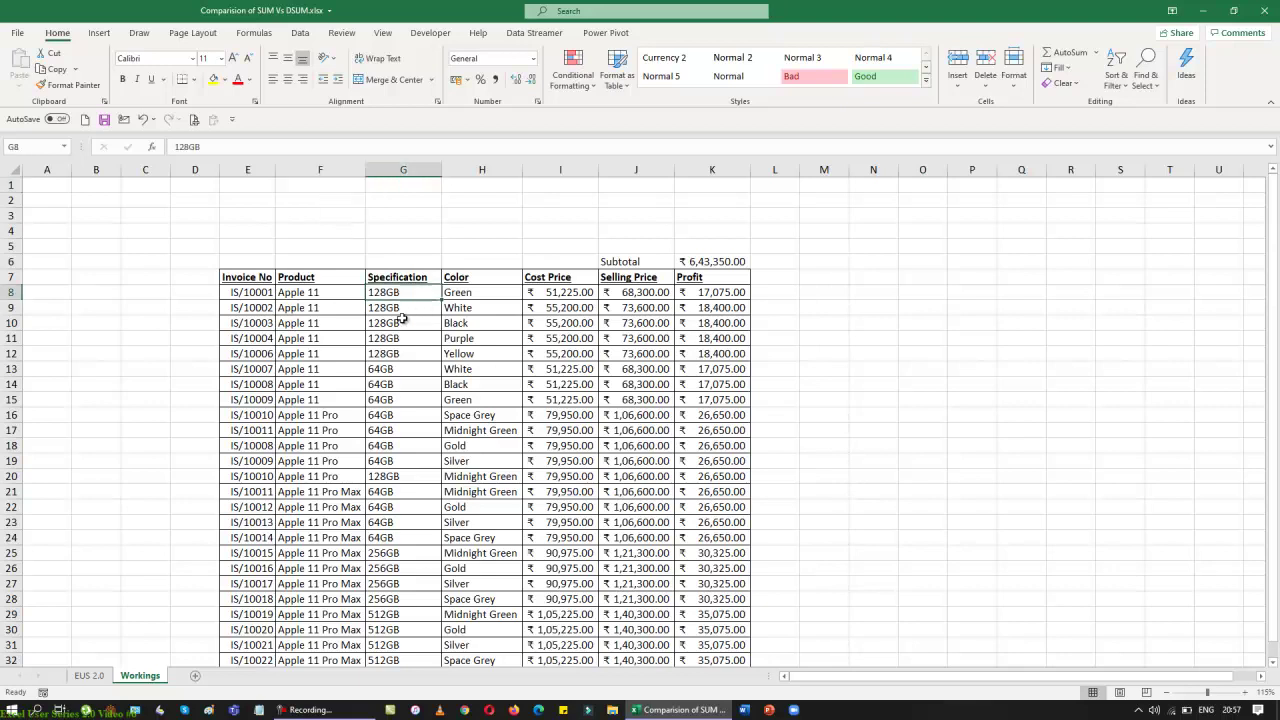
drag(400, 318, 388, 657)
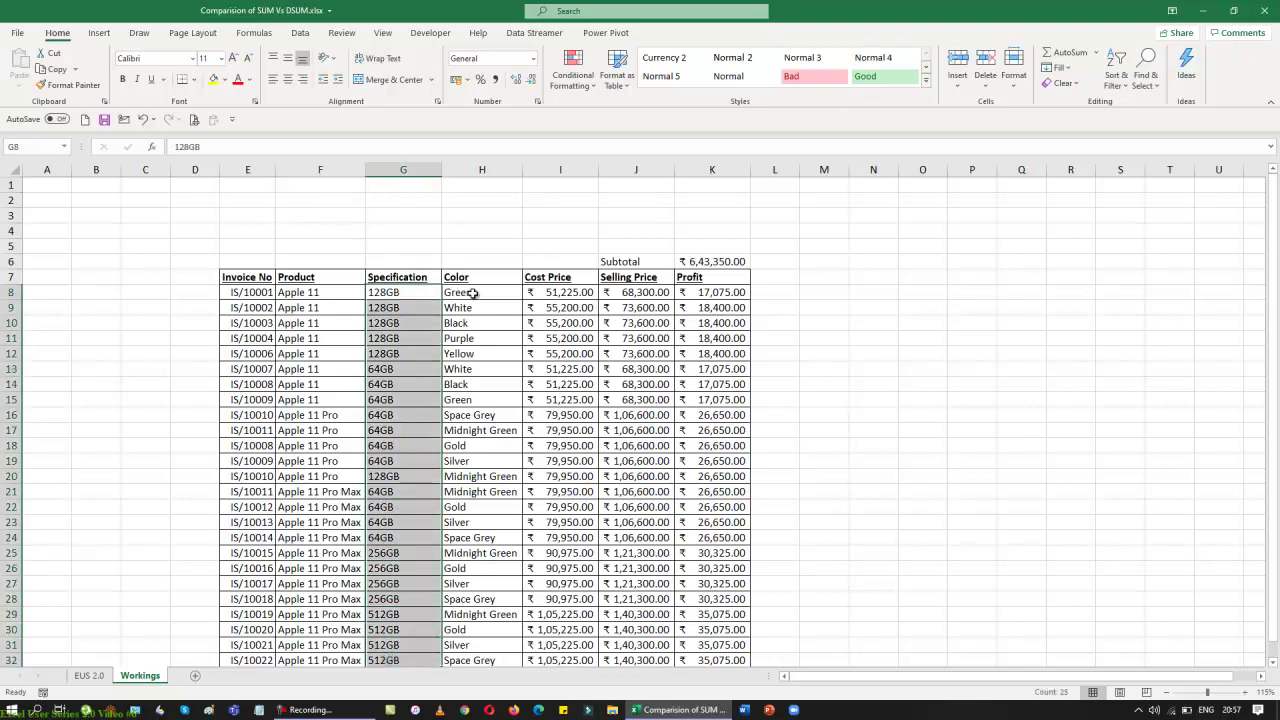
drag(474, 292, 478, 657)
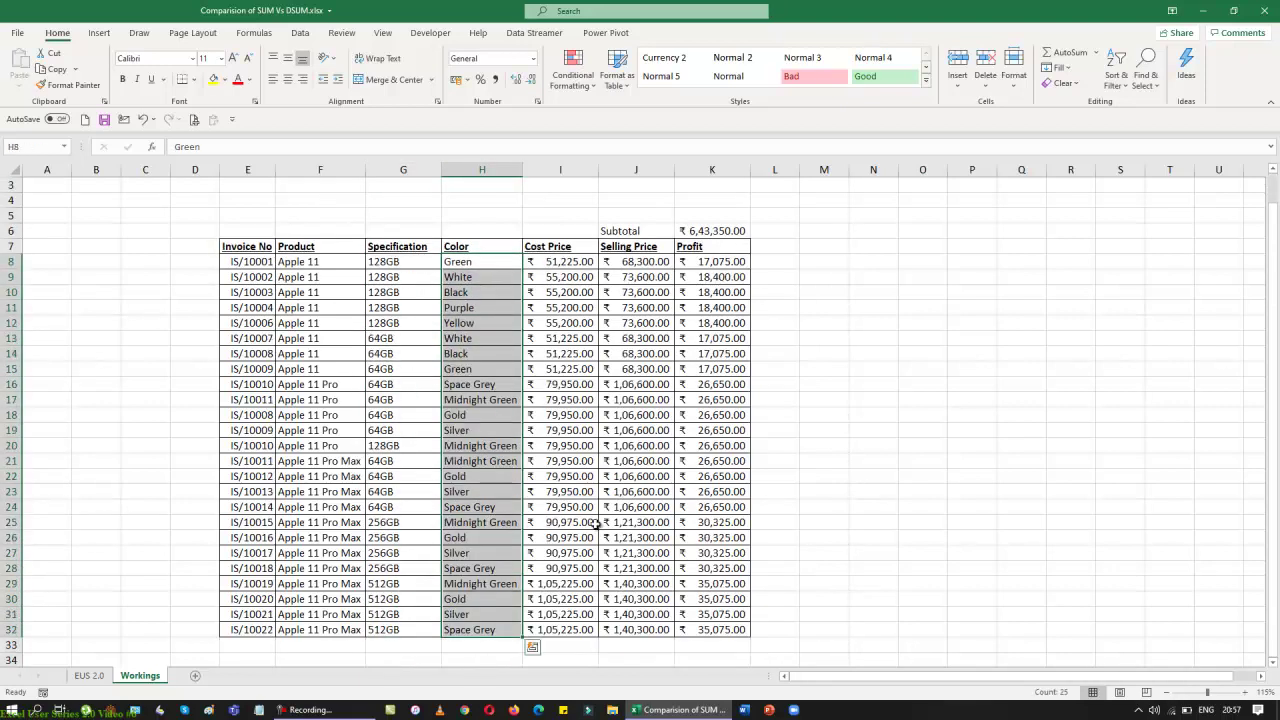
scroll(889, 479, up, 1)
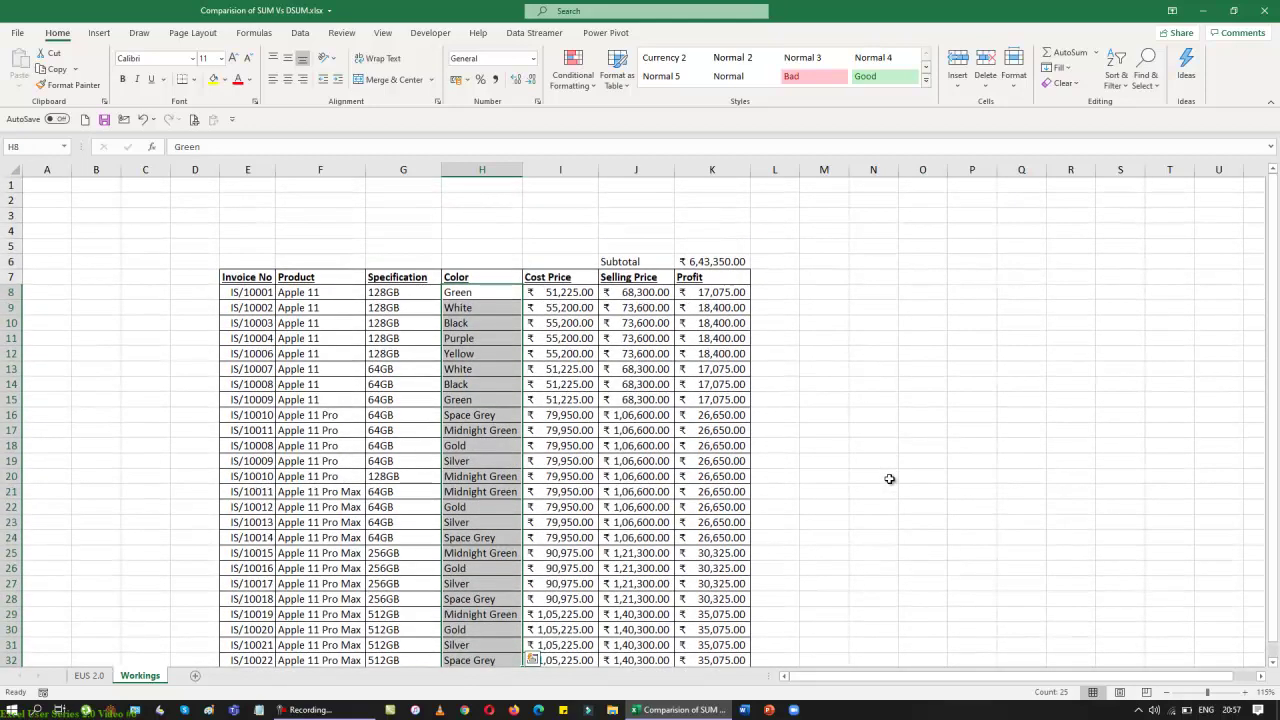
drag(392, 277, 470, 275)
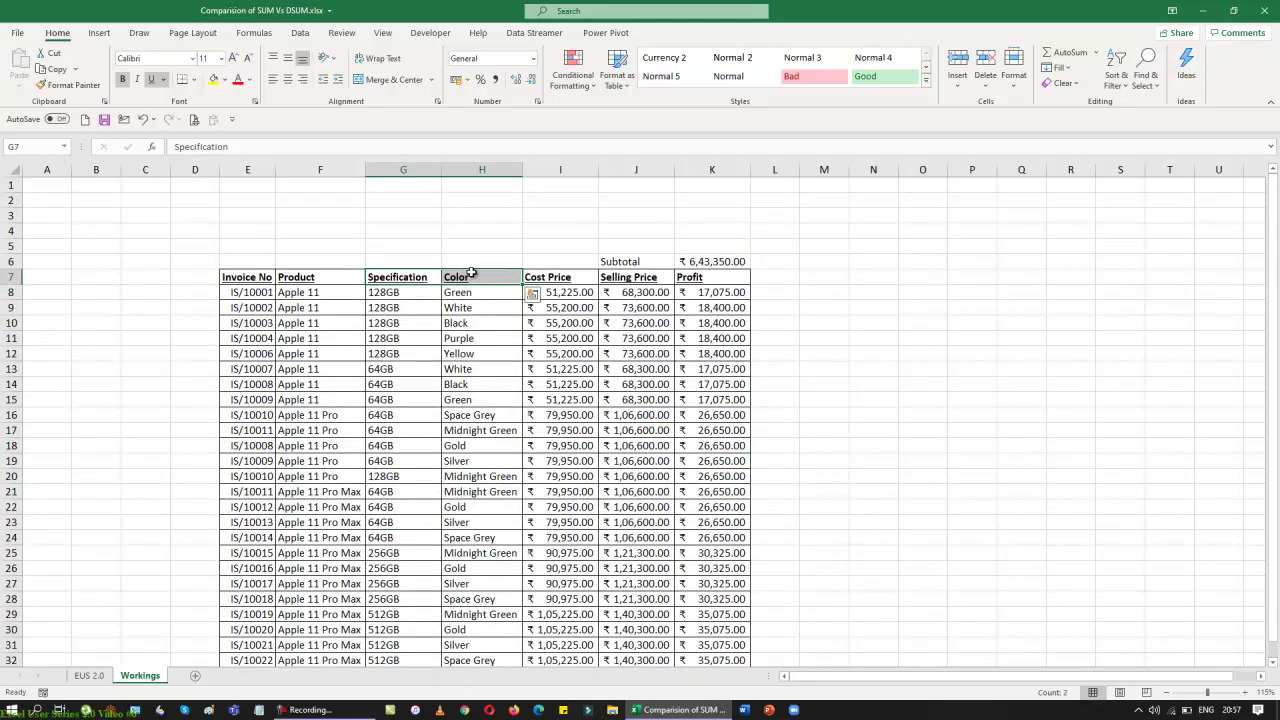
Copy headers G7:H7 and paste them transposed into Q2:Q3 with Paste Special
key(ctrl+c)
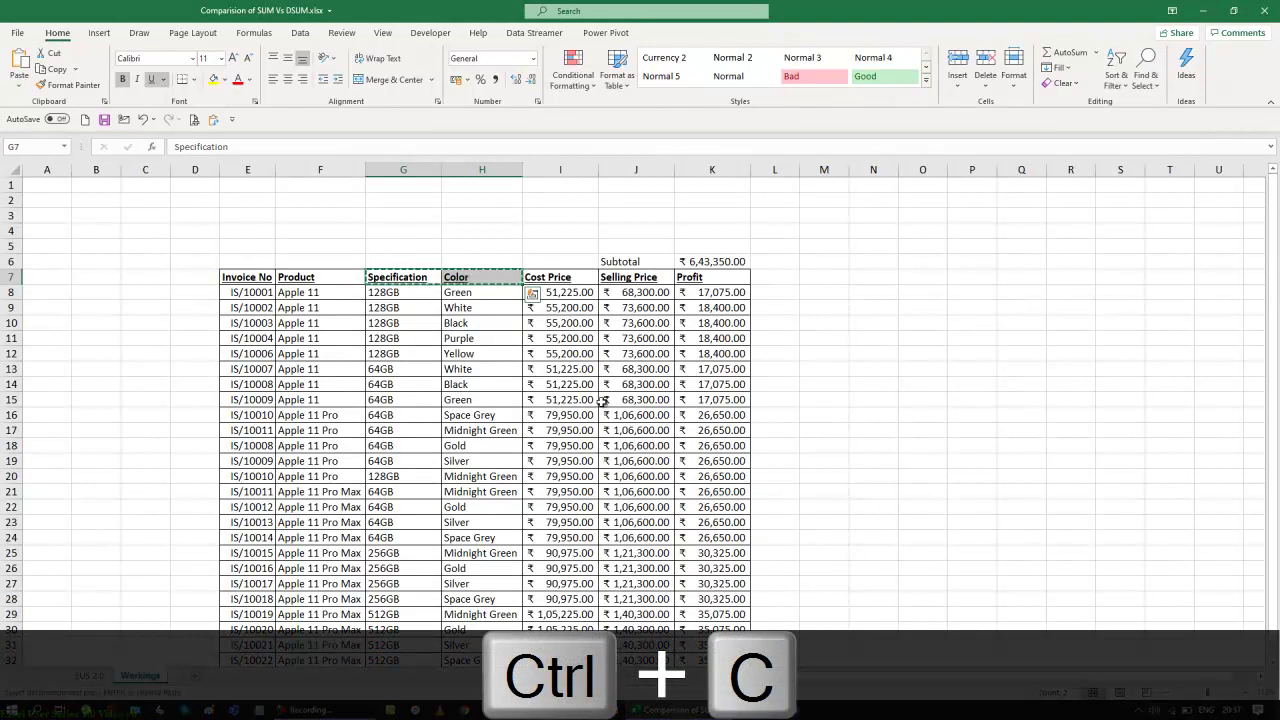
click(1020, 200)
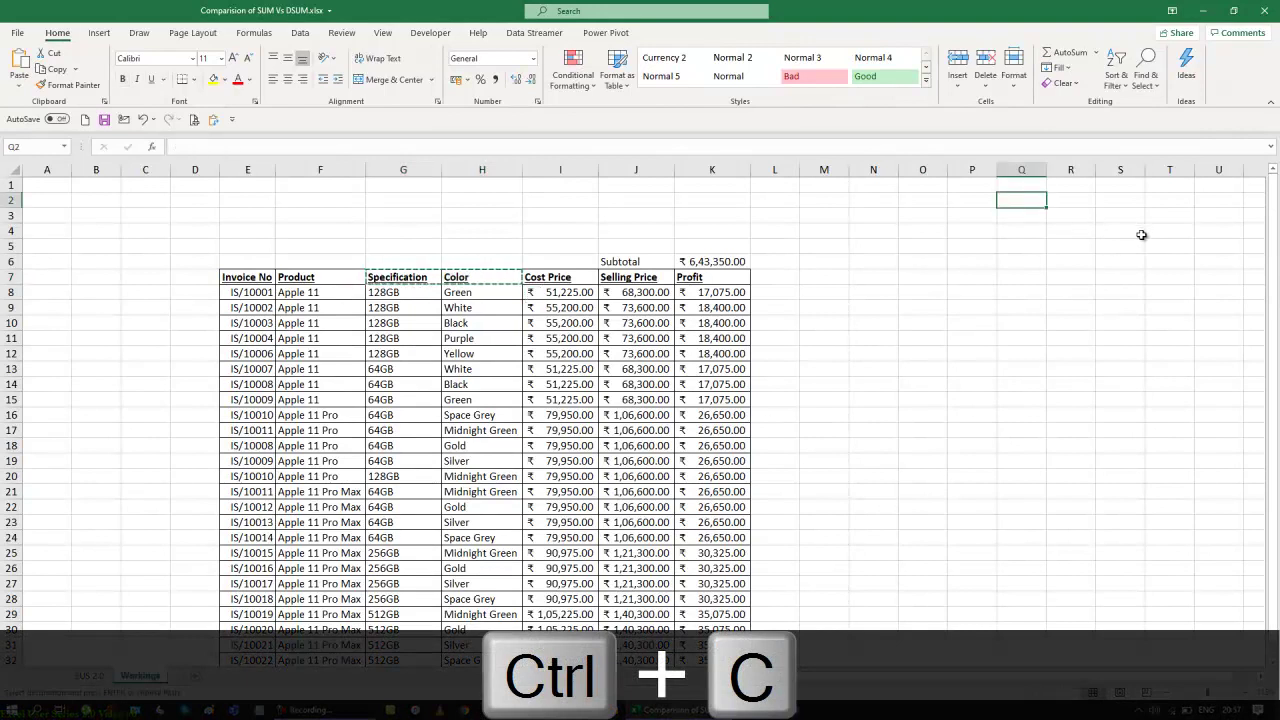
key(alt+e)
key(alt+s)
key(alt+e)
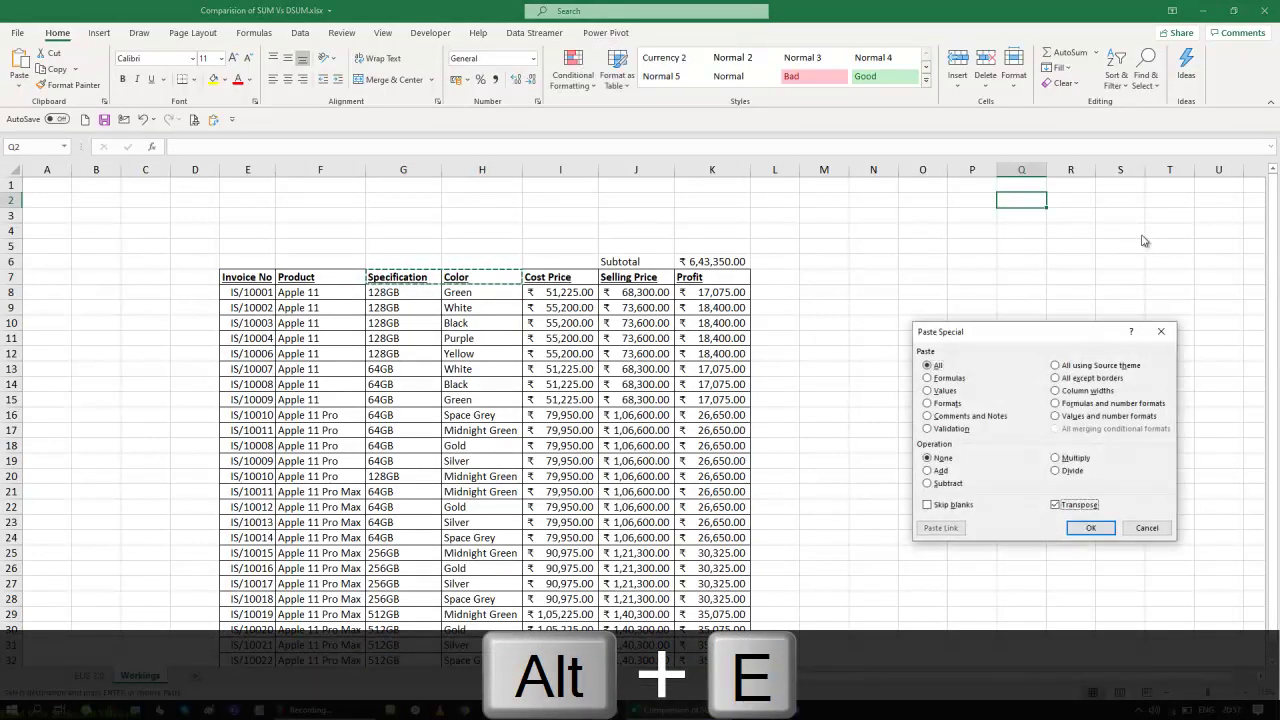
key(Return)
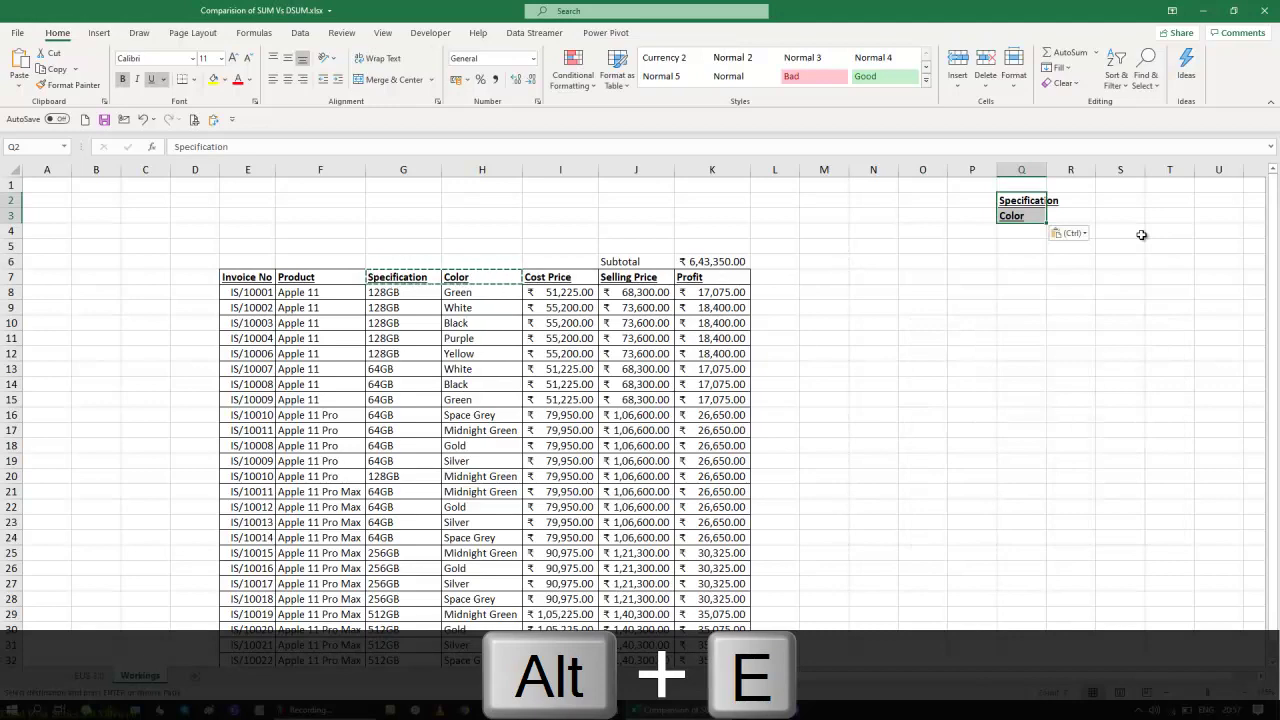
Autofit column Q, remove bold and underline from the pasted labels, and enter 'DataList' in Q1
double_click(1048, 169)
key(ctrl+b)
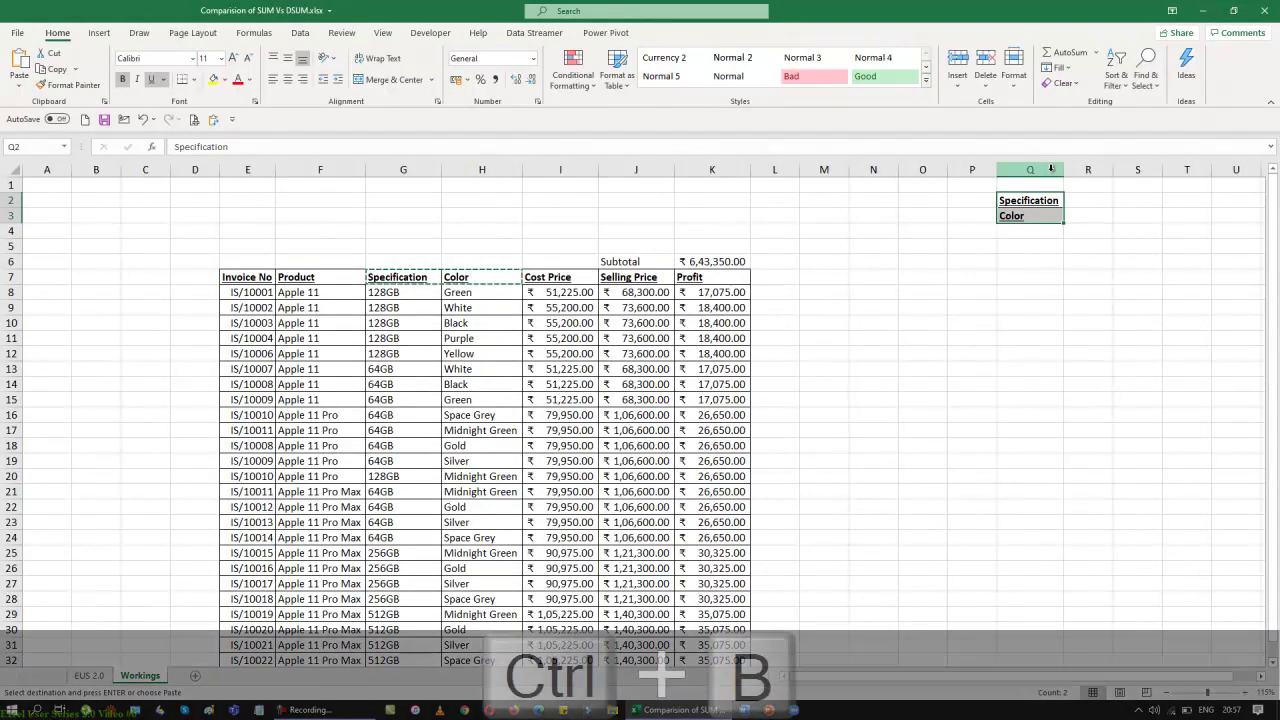
key(ctrl+u)
click(1099, 311)
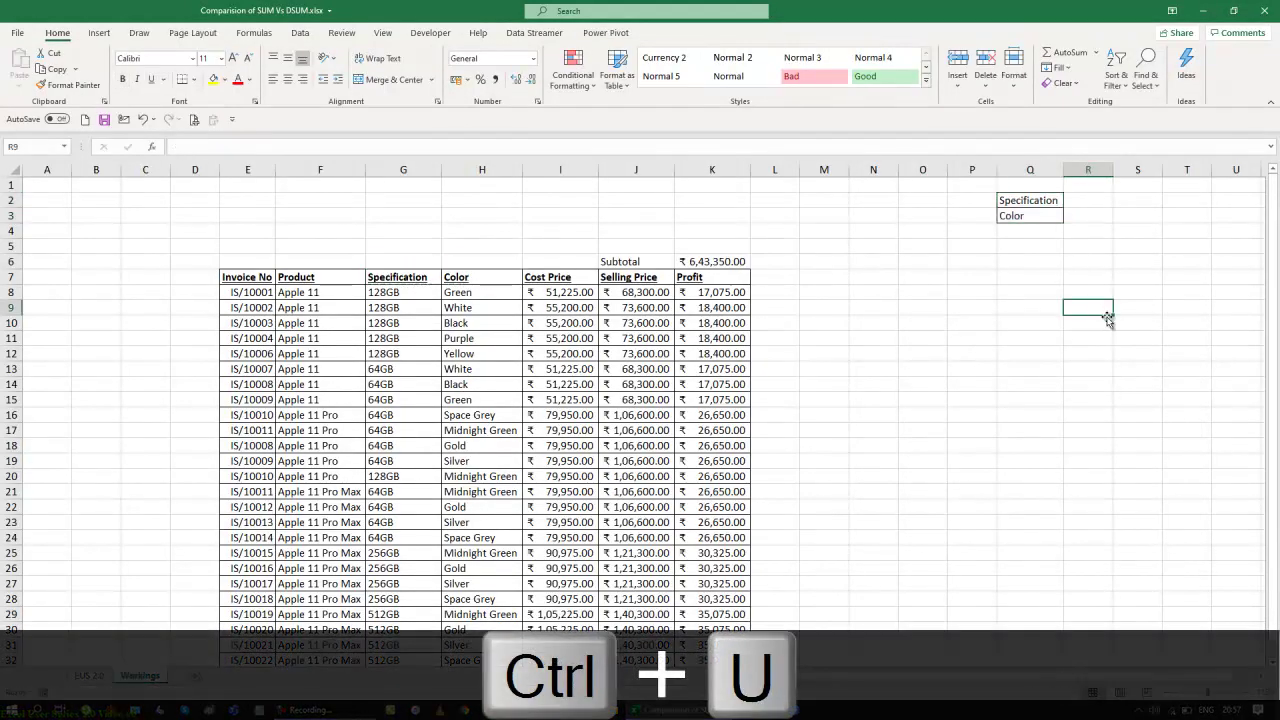
click(1048, 187)
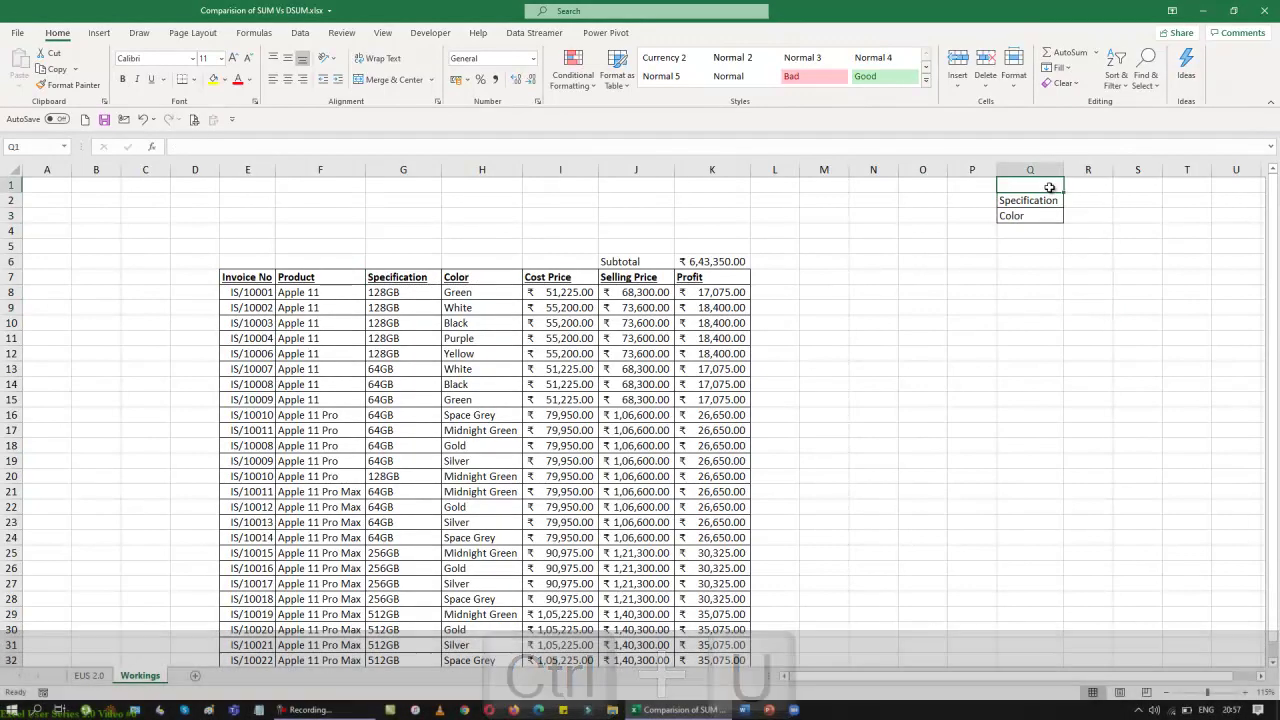
text(DataList)
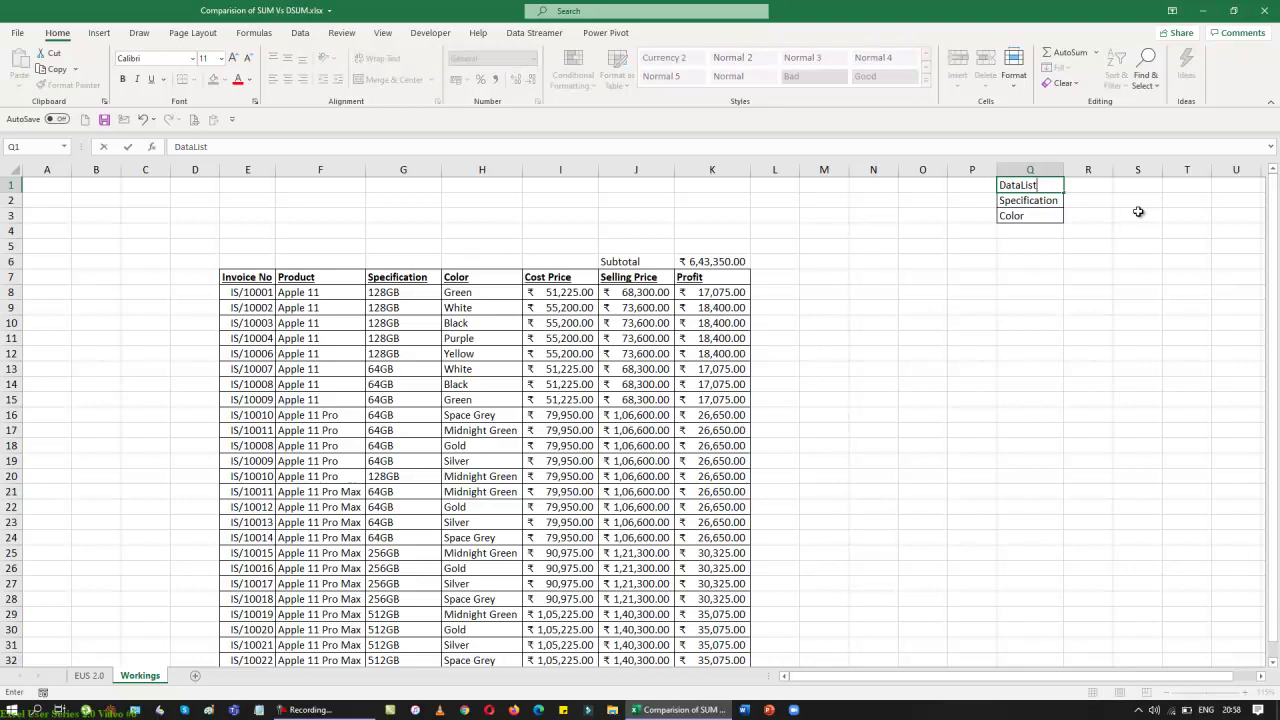
key(Return)
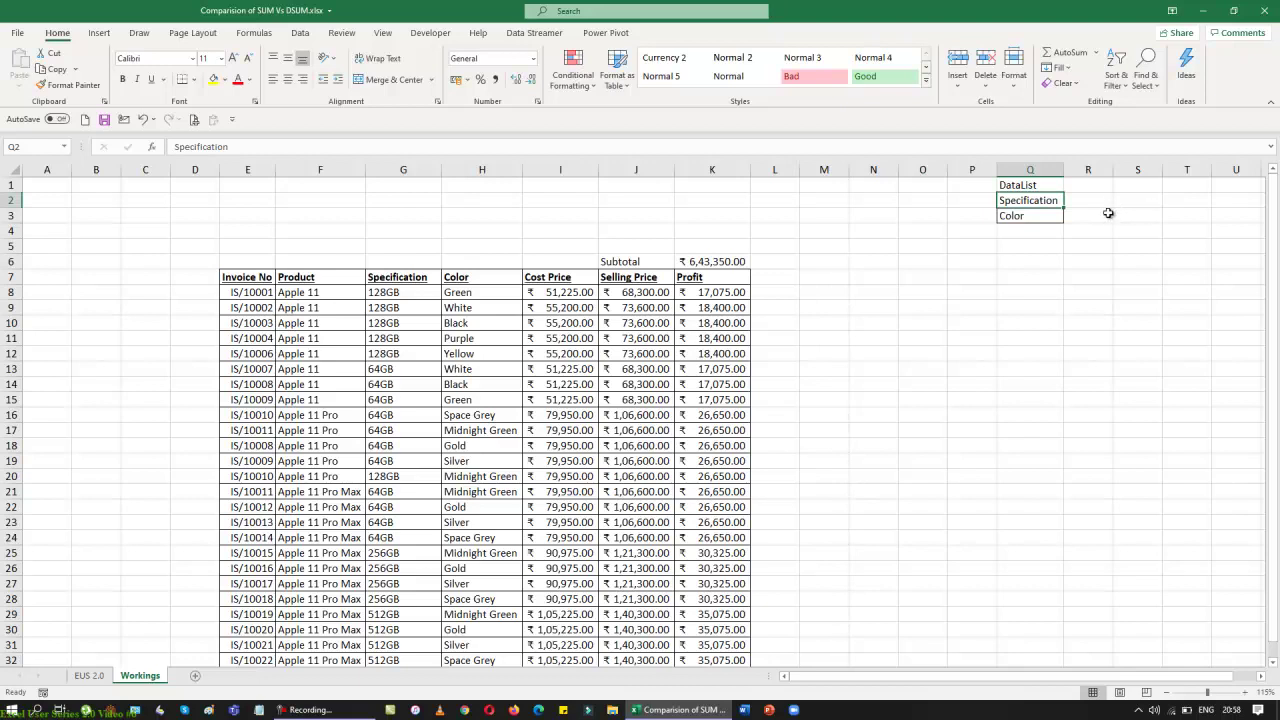
Copy the Specification and Color columns G7:H32 into R1:S26, then select the R1:R26 Specification list
click(381, 283)
key(shift+Right)
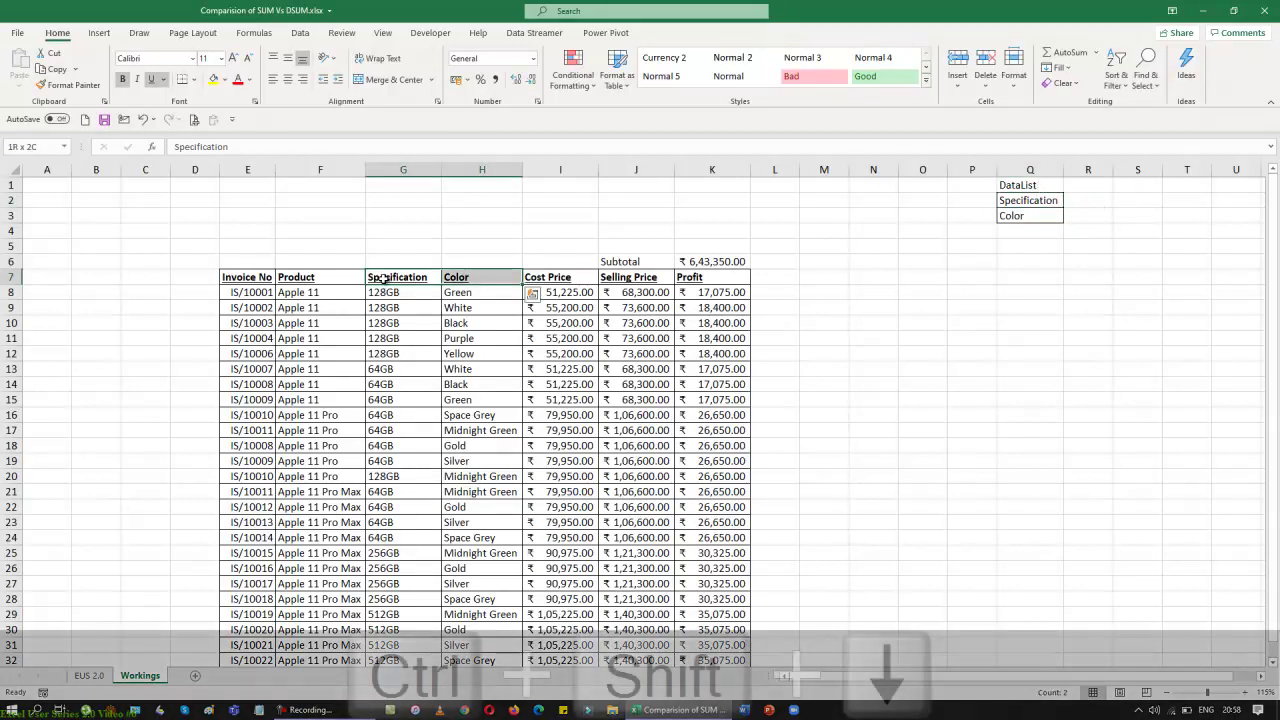
key(ctrl+shift+Down)
key(ctrl+c)
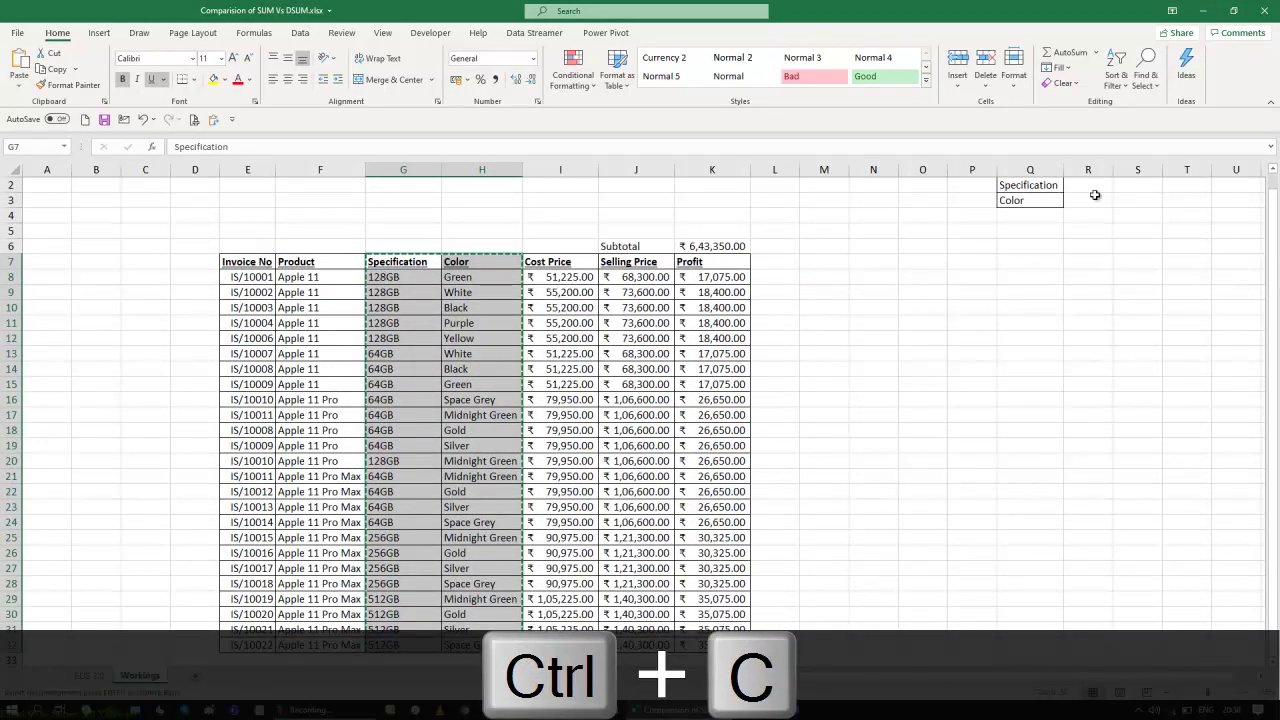
click(1089, 185)
scroll(1140, 235, up, 1)
click(1089, 185)
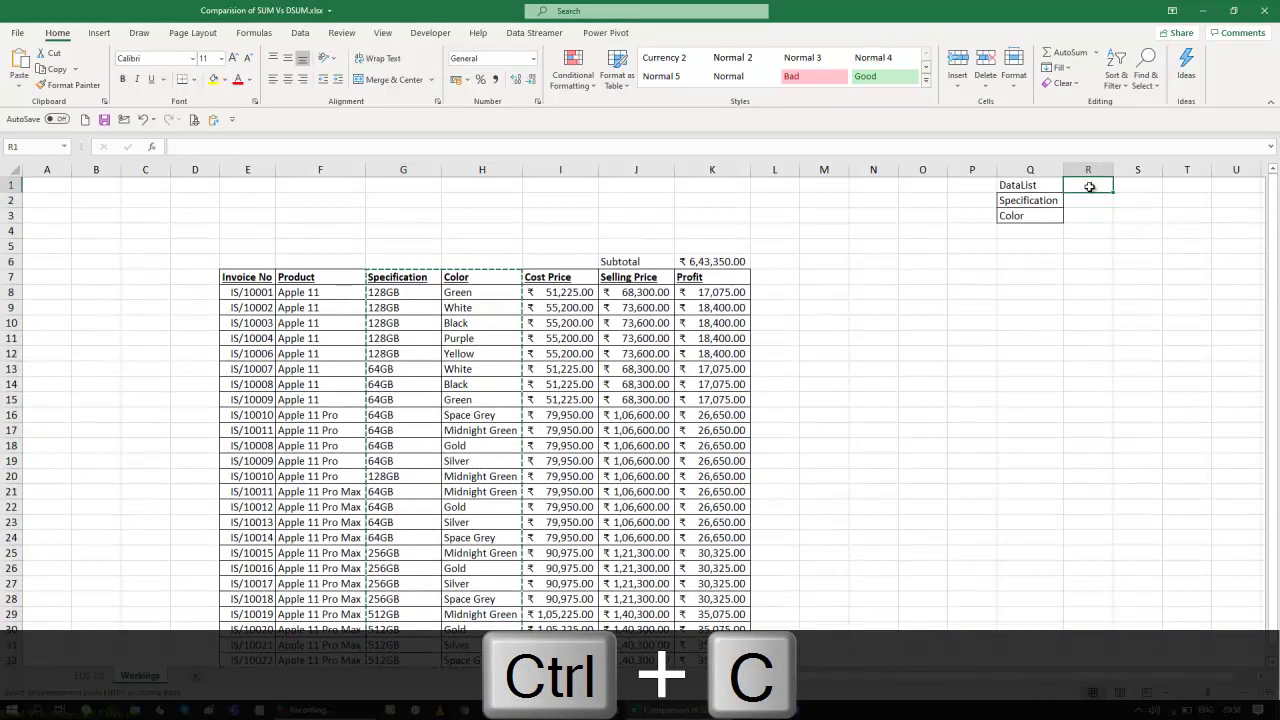
key(ctrl+v)
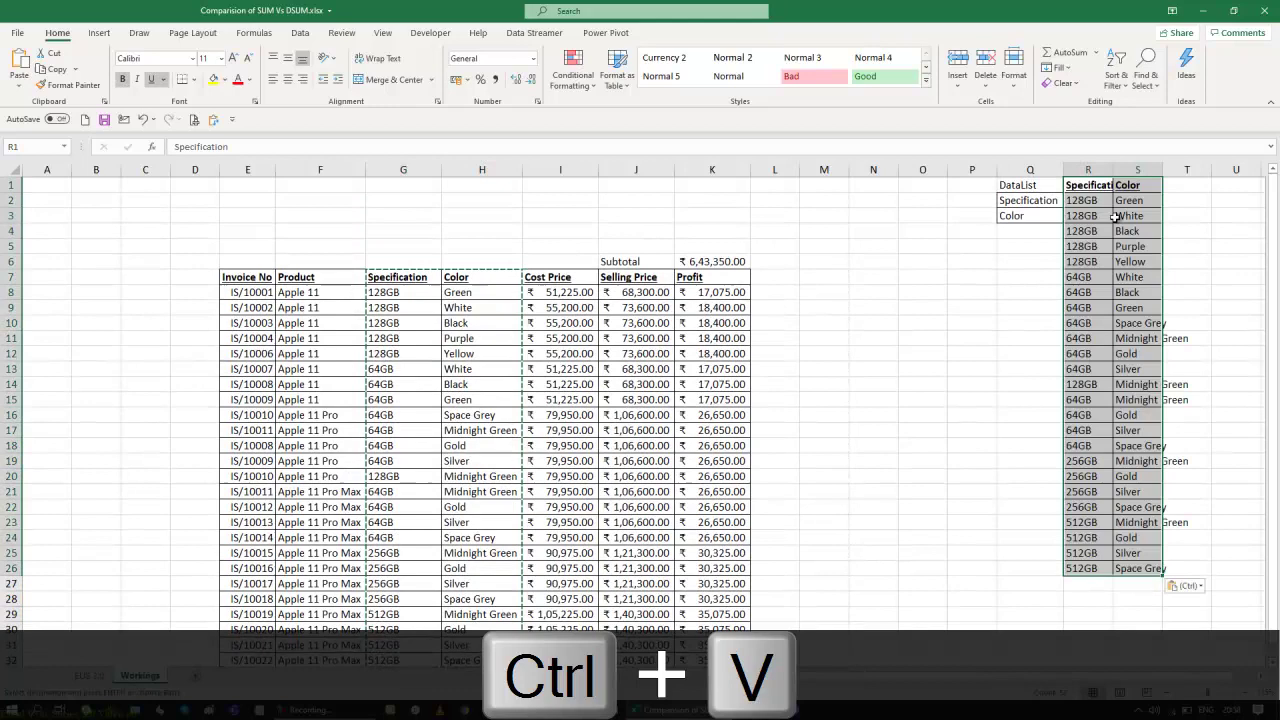
click(1088, 169)
click(1085, 185)
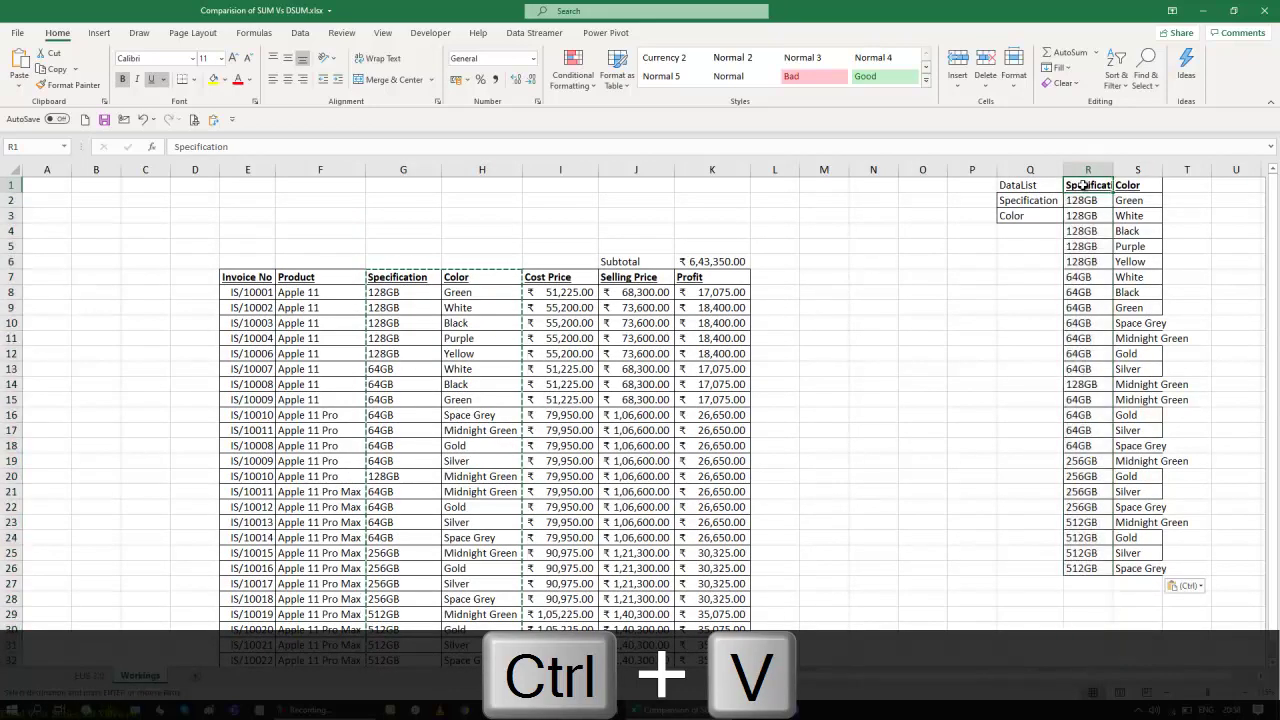
key(ctrl+shift+Down)
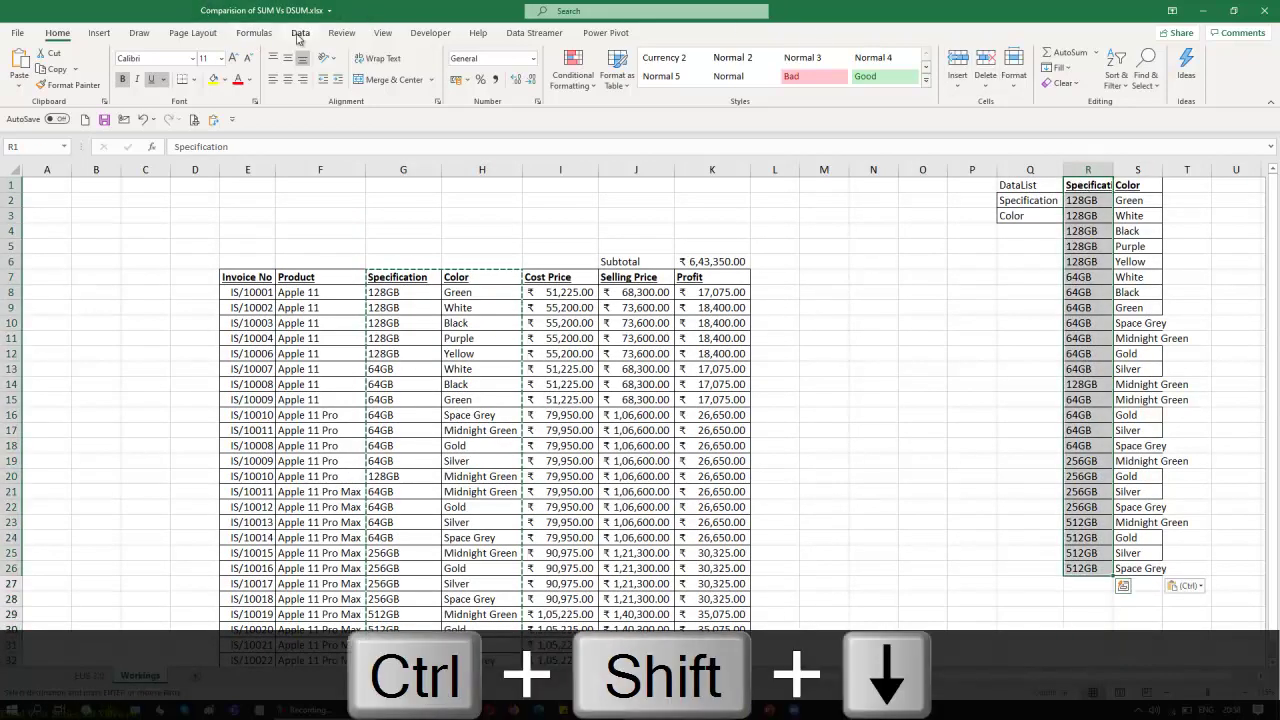
Remove duplicates from the Specification list R1:R26 (current selection only) and autofit column R
click(300, 32)
click(605, 72)
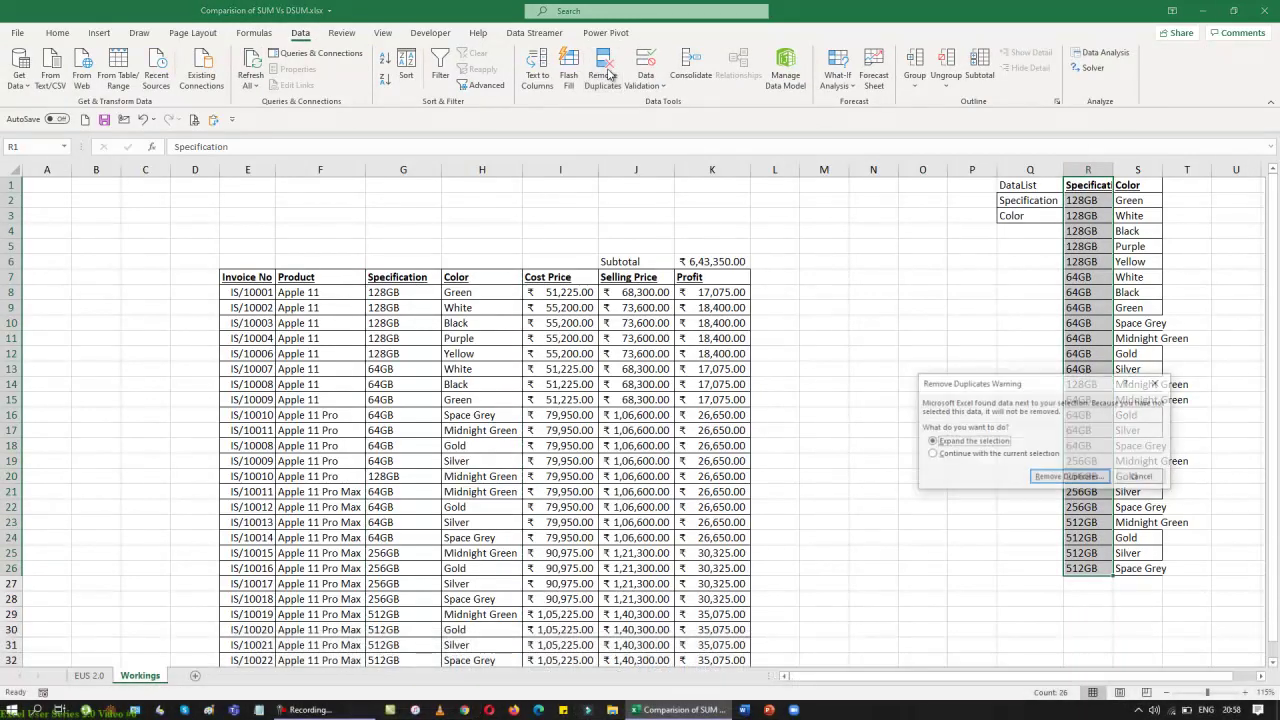
click(940, 454)
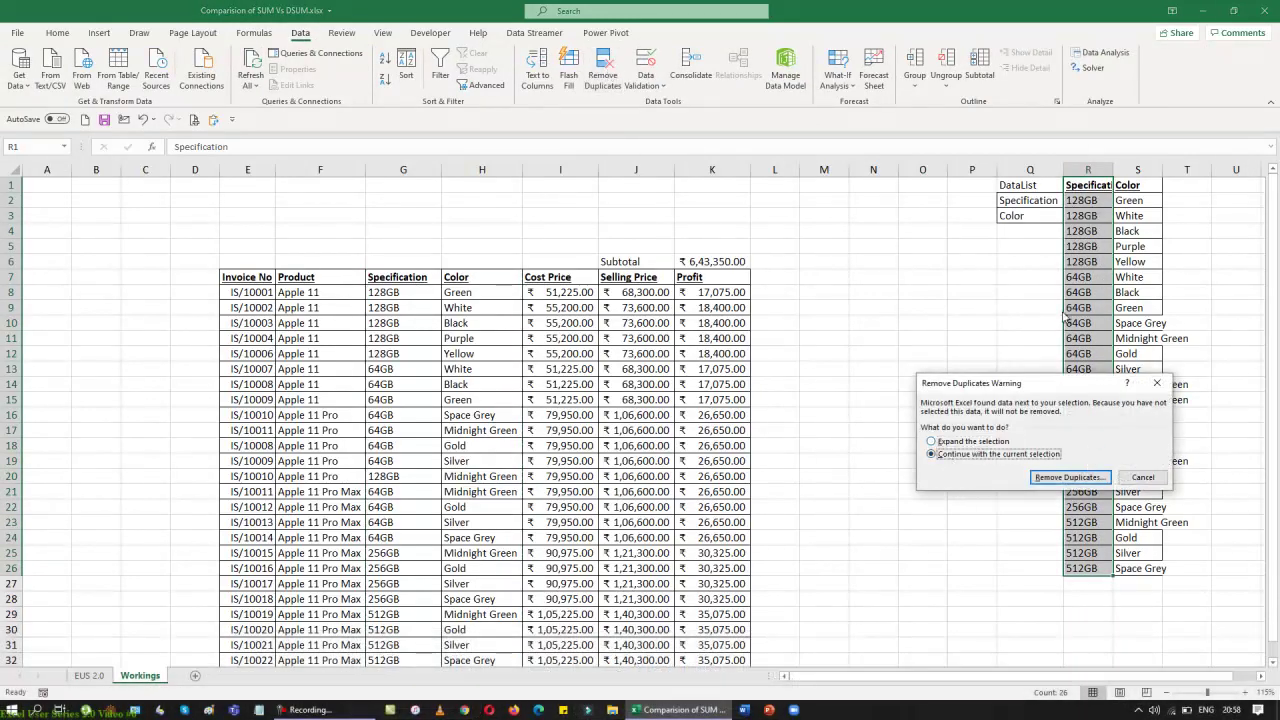
click(1084, 479)
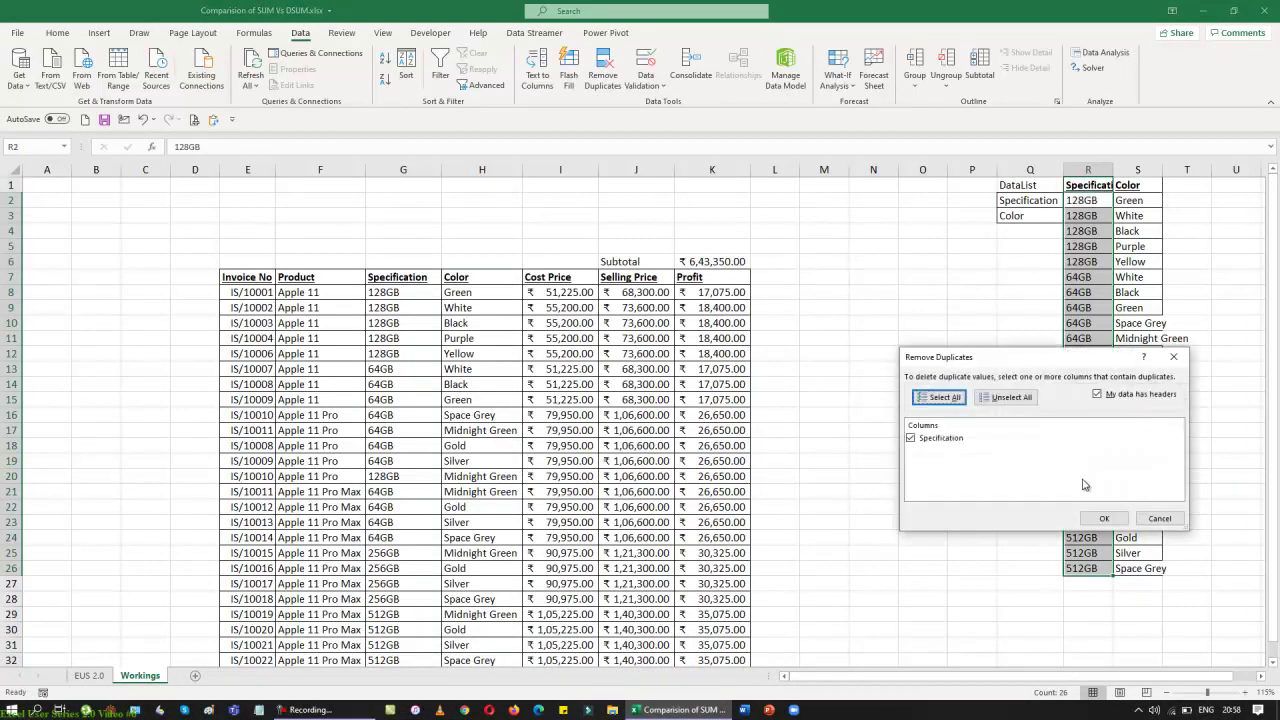
click(1105, 519)
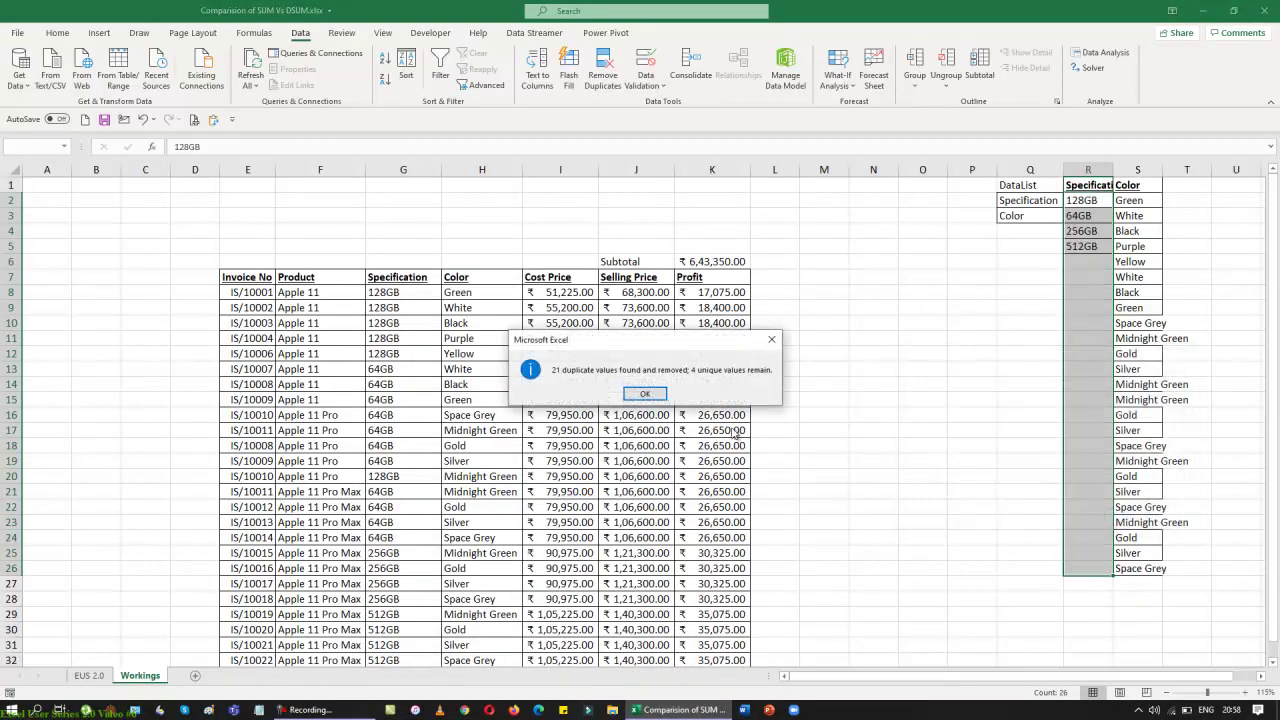
click(645, 393)
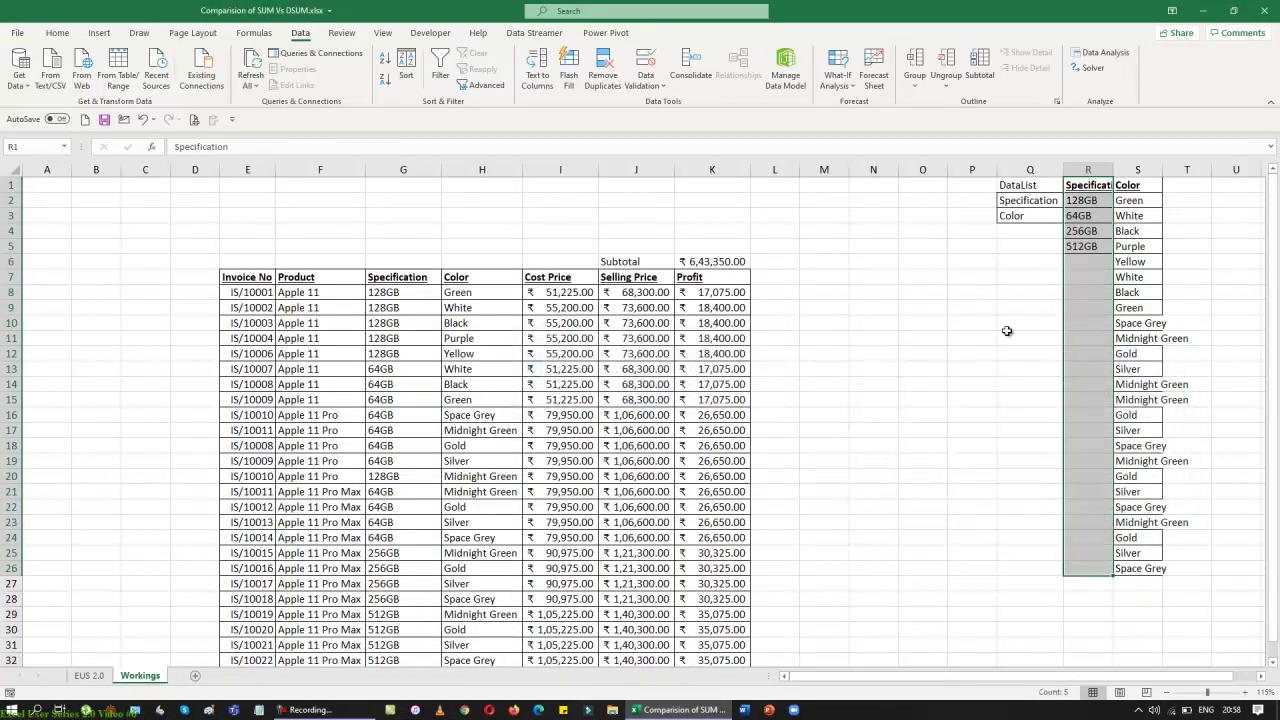
double_click(1117, 170)
Remove duplicates from the Color list S1:S26 (current selection only) and autofit column S
click(1155, 170)
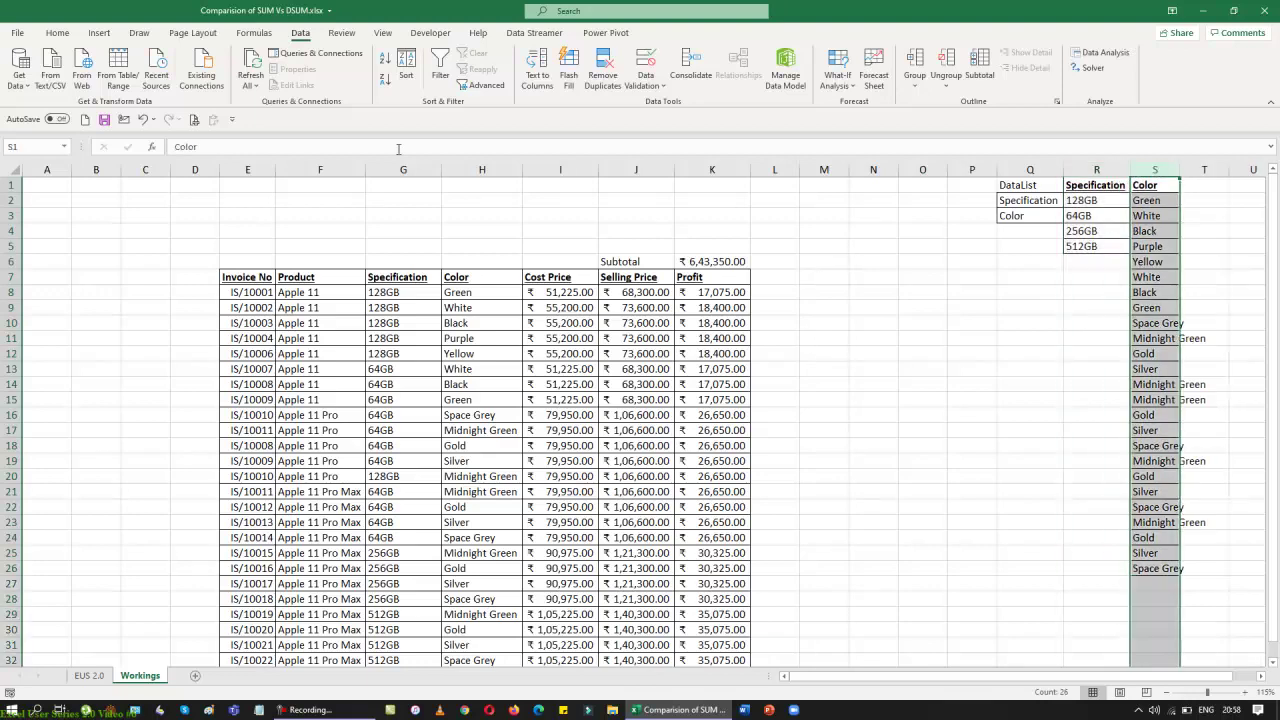
click(1145, 186)
key(ctrl+shift+Down)
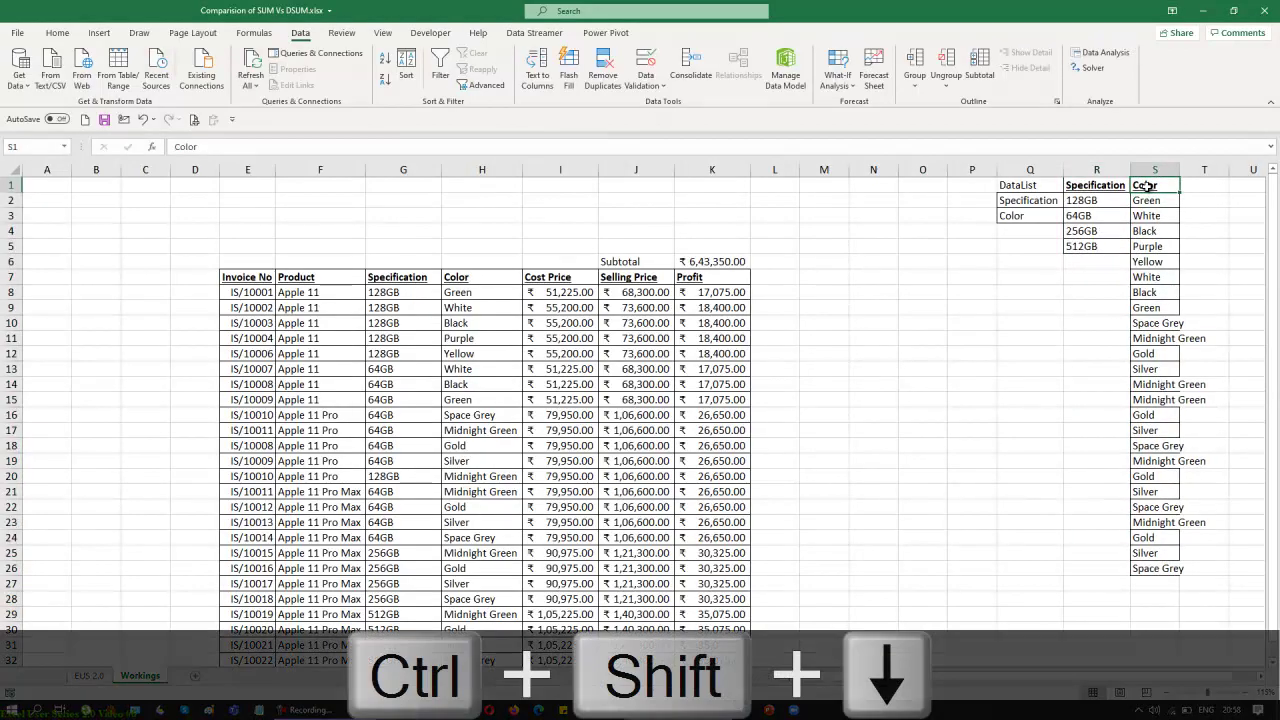
click(603, 72)
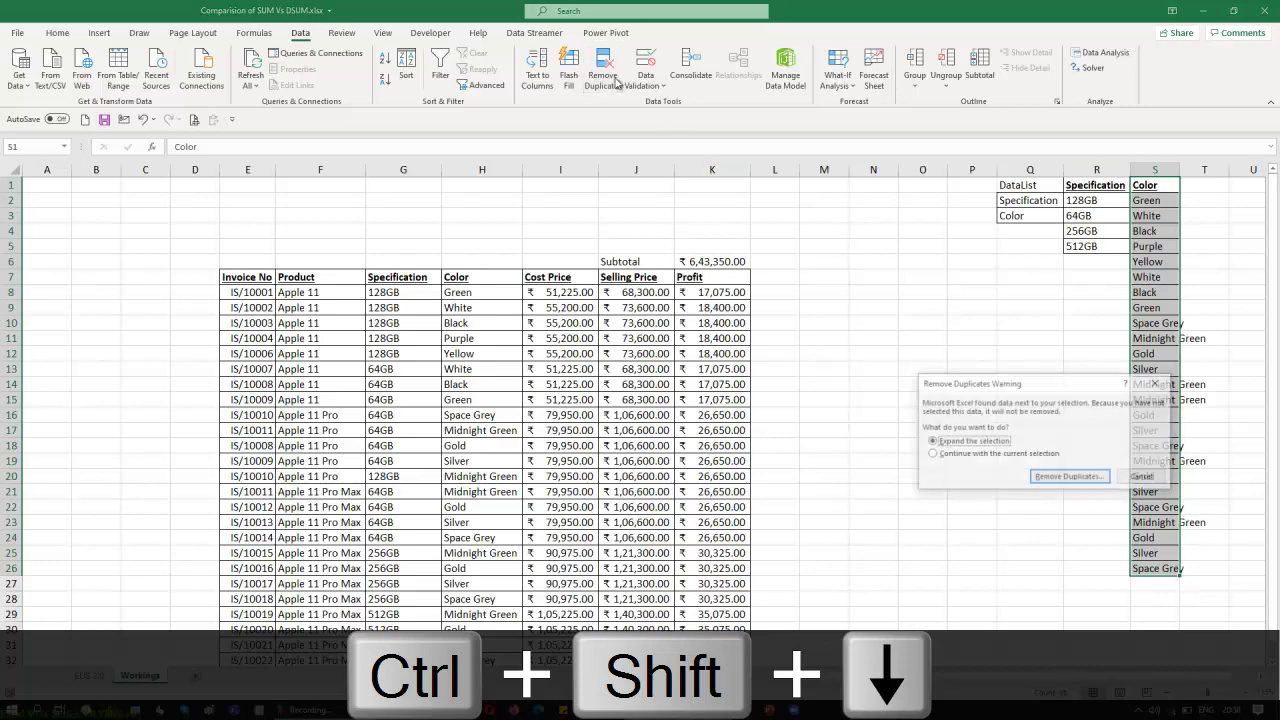
click(1003, 458)
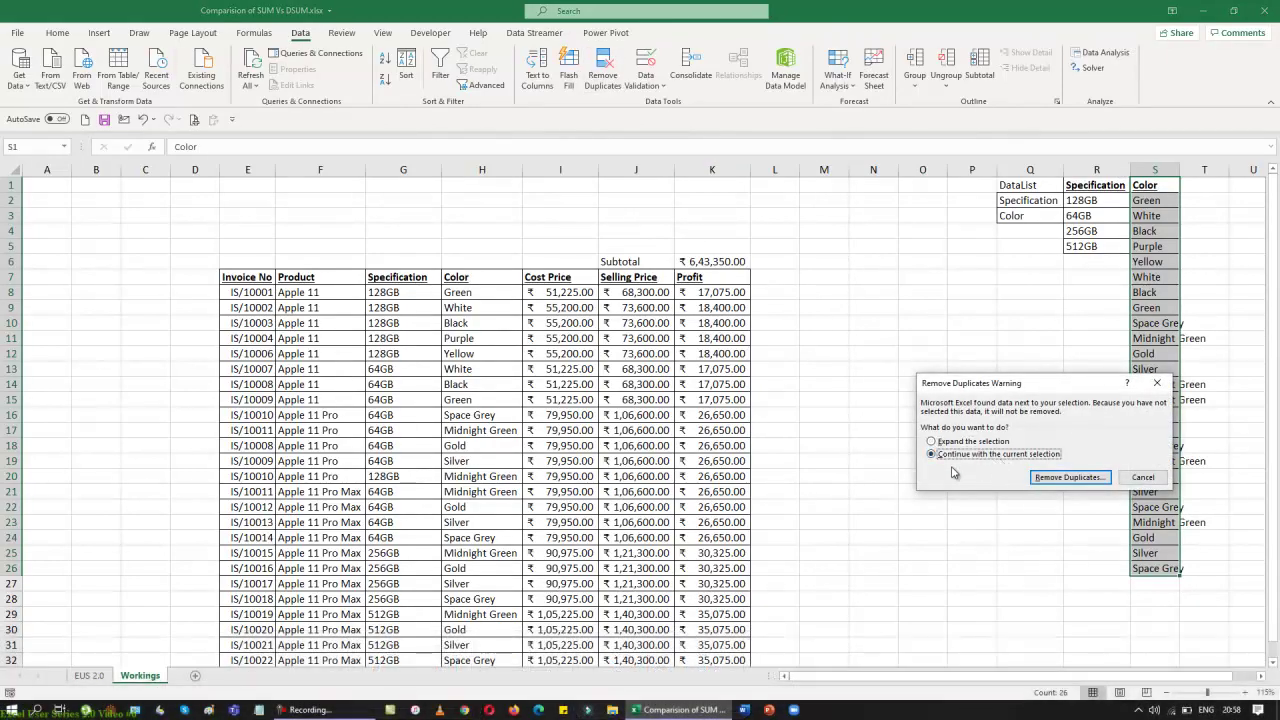
click(1063, 478)
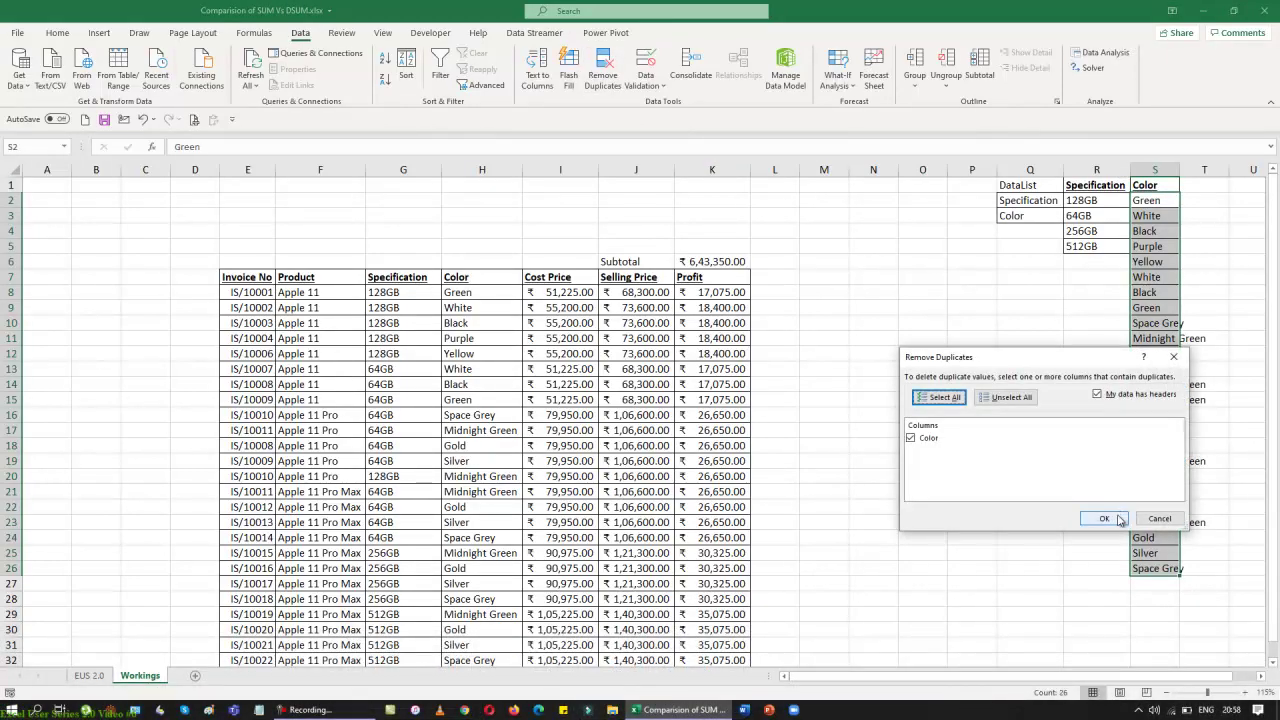
click(1106, 518)
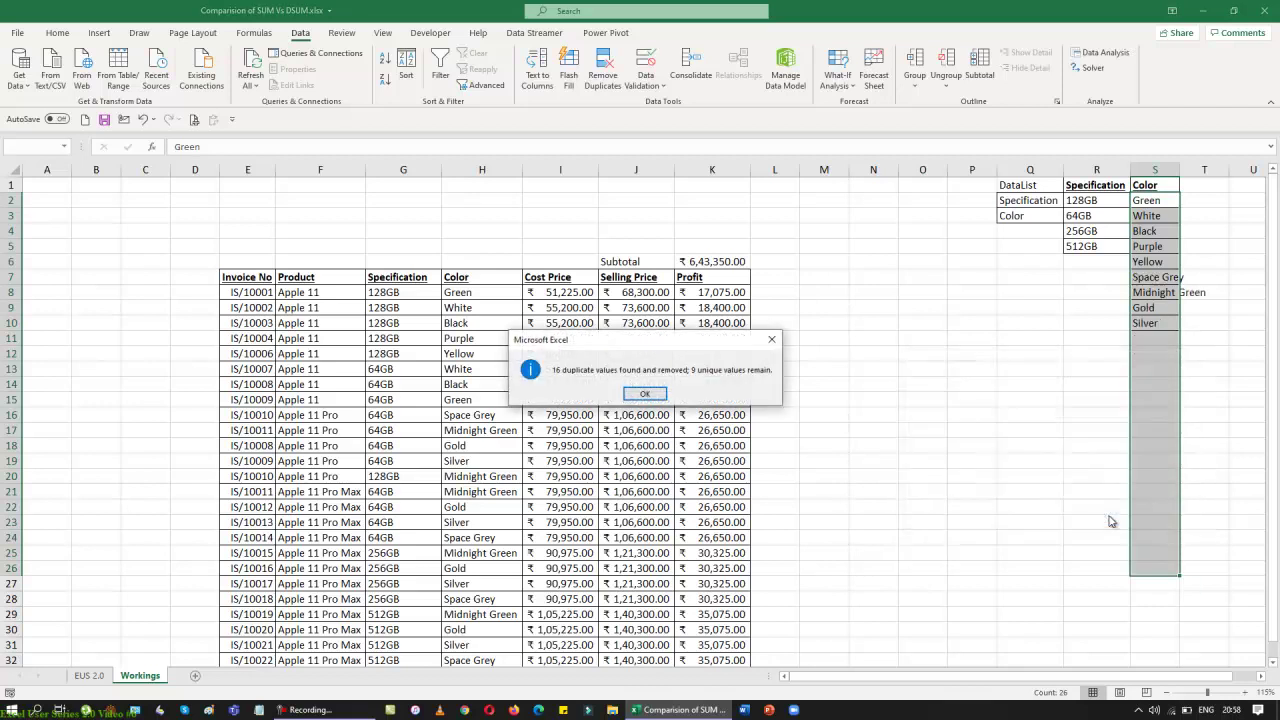
click(645, 393)
double_click(1179, 170)
Make the DataList heading in Q1 bold and underlined
click(1176, 430)
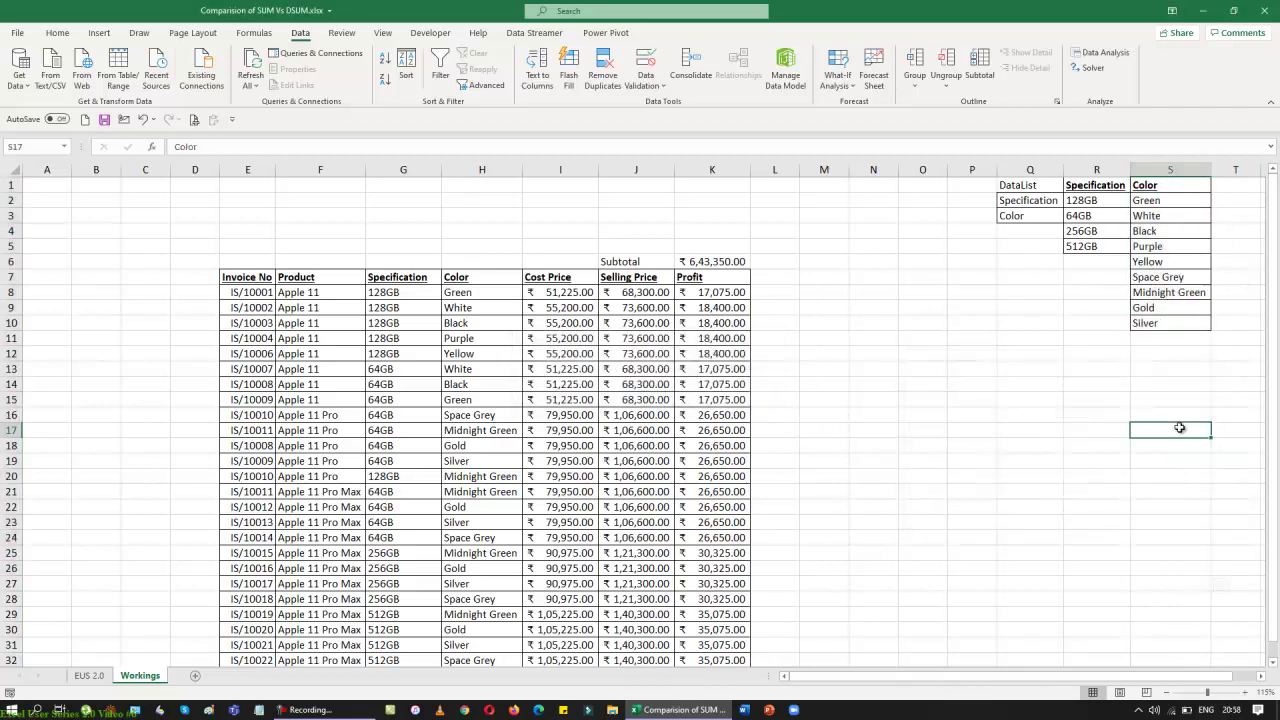
click(1033, 180)
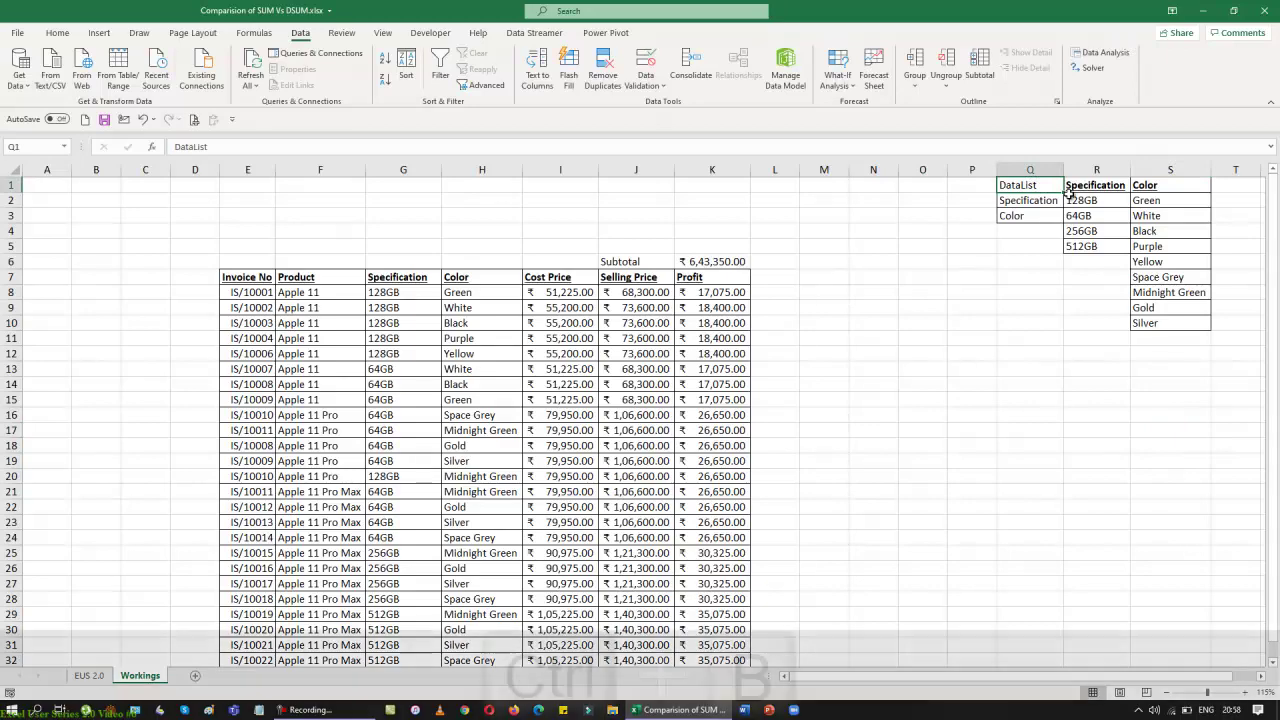
key(ctrl+b)
key(ctrl+u)
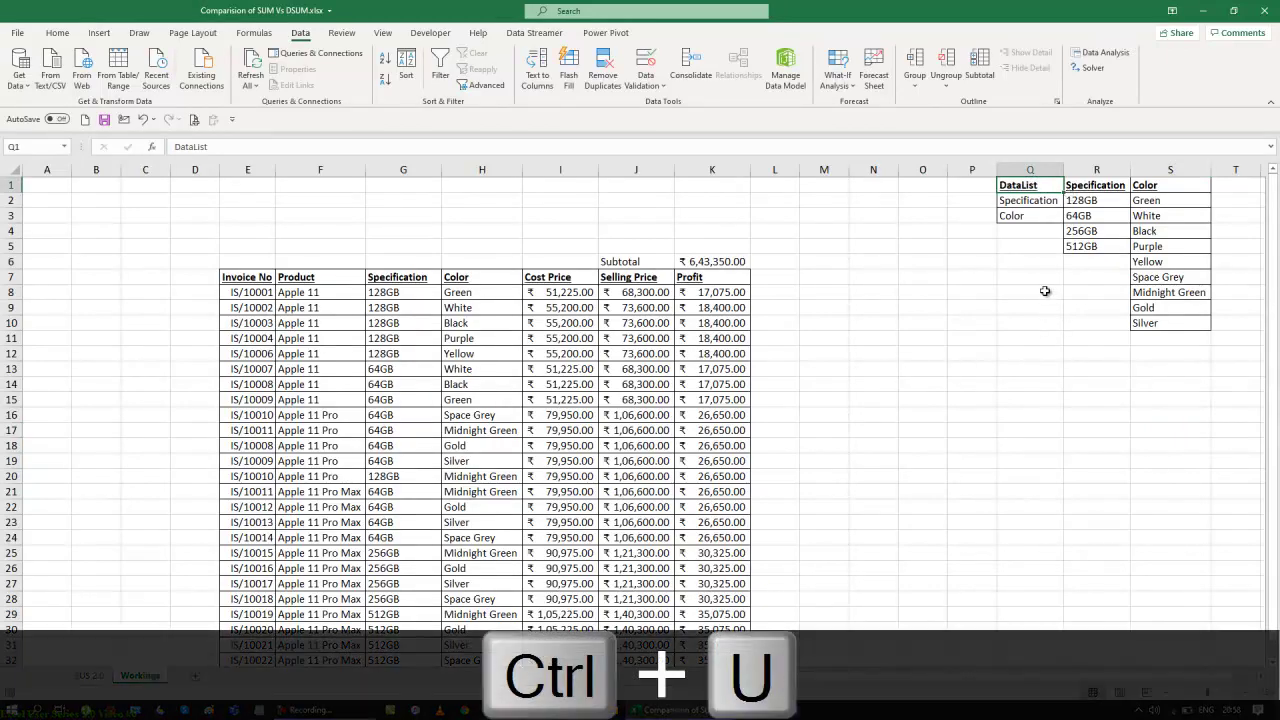
Enter 'DataList' in E1 and 'Other Data' in E2
click(1035, 203)
click(260, 187)
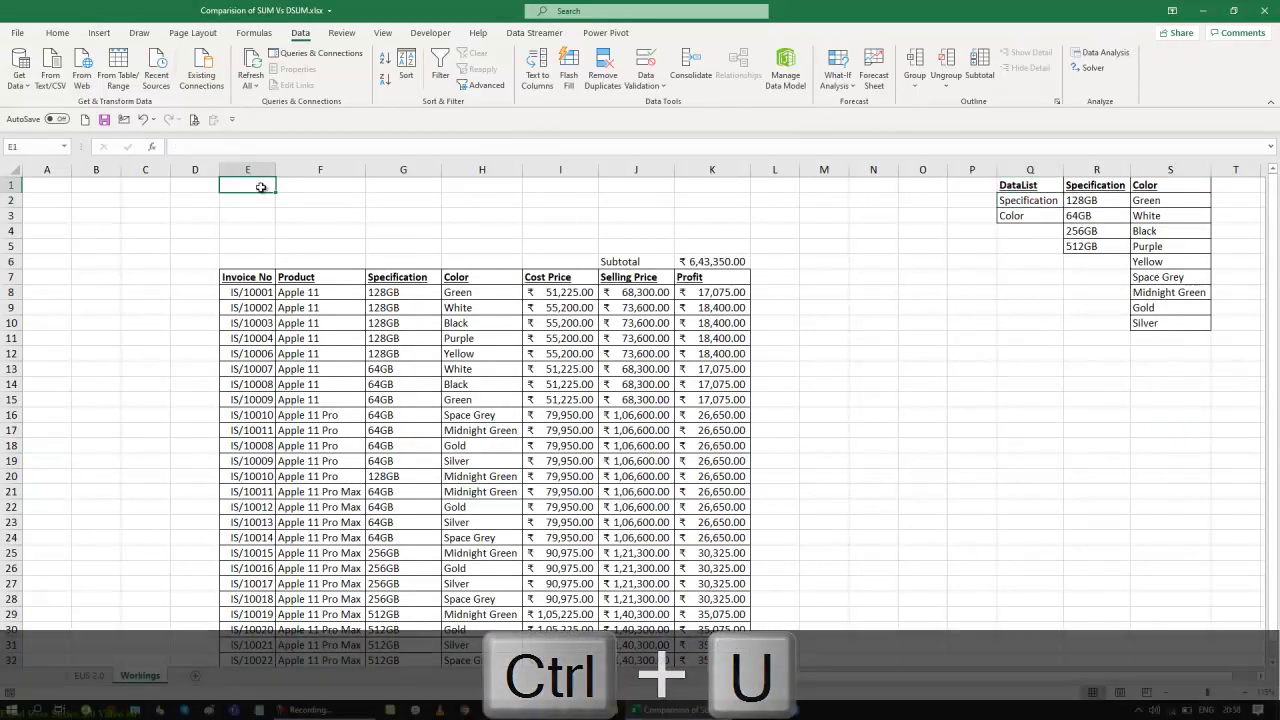
text(Dat)
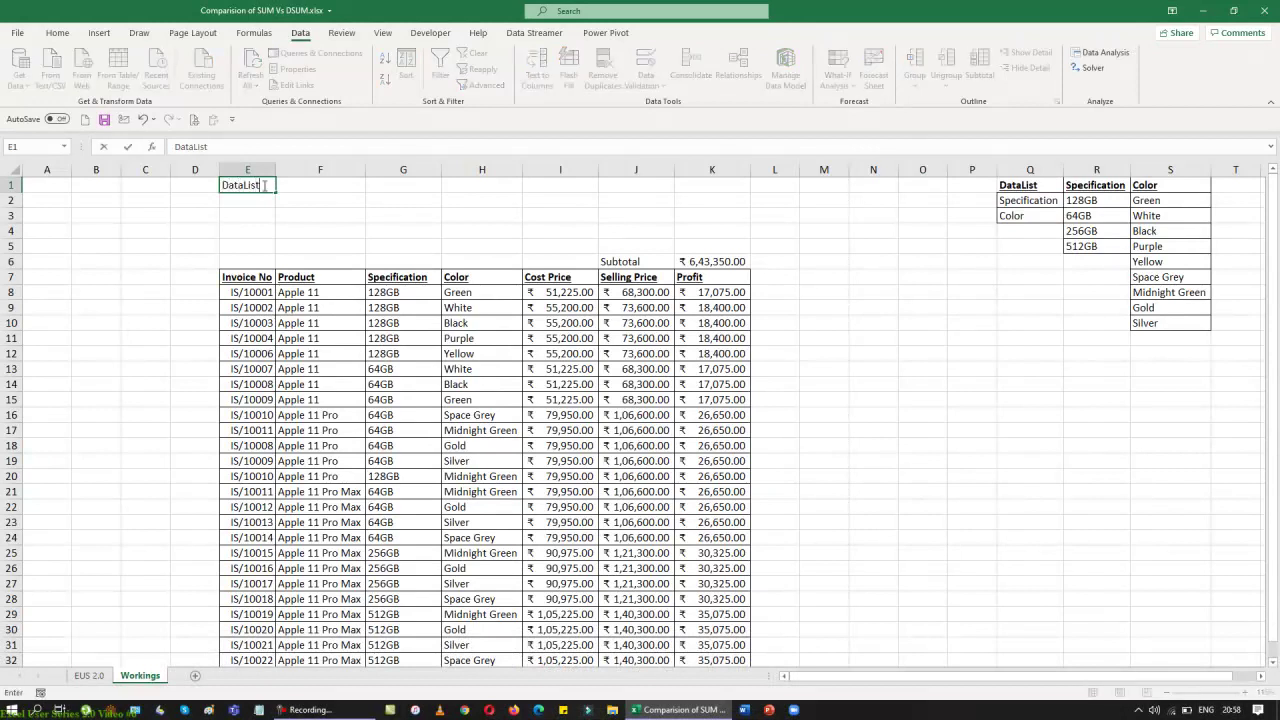
text(aList)
key(Return)
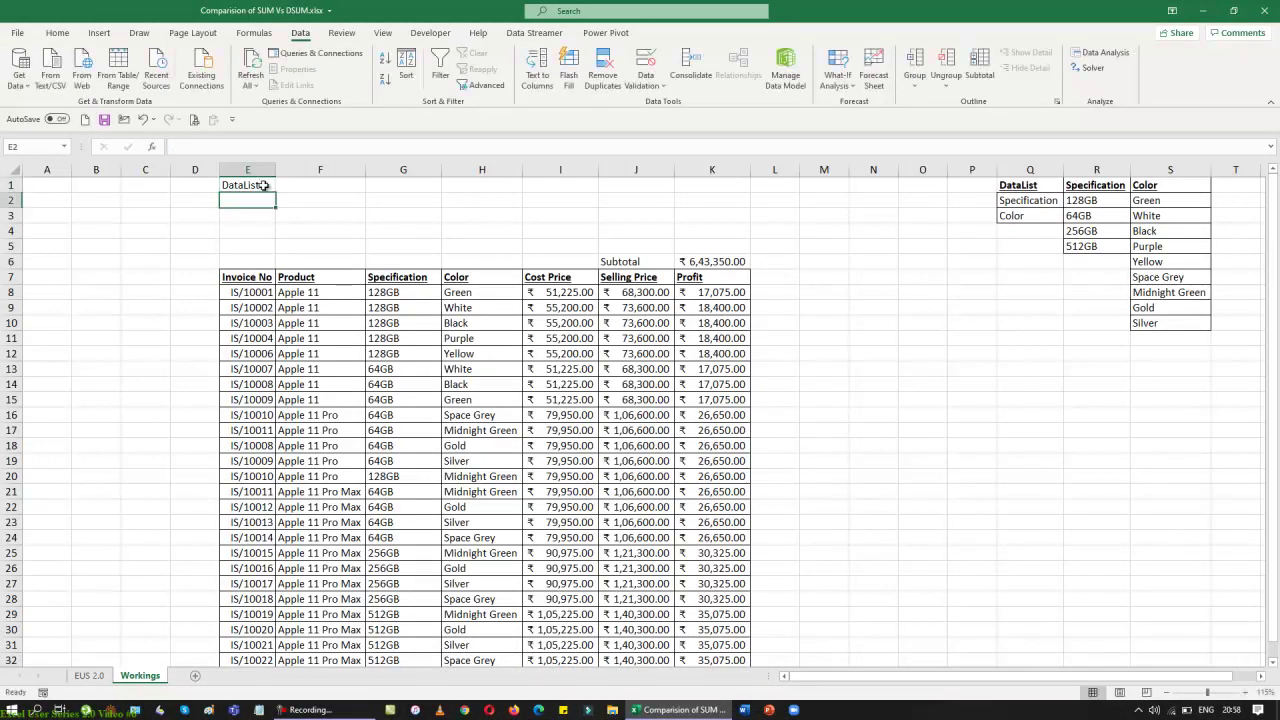
text(Other)
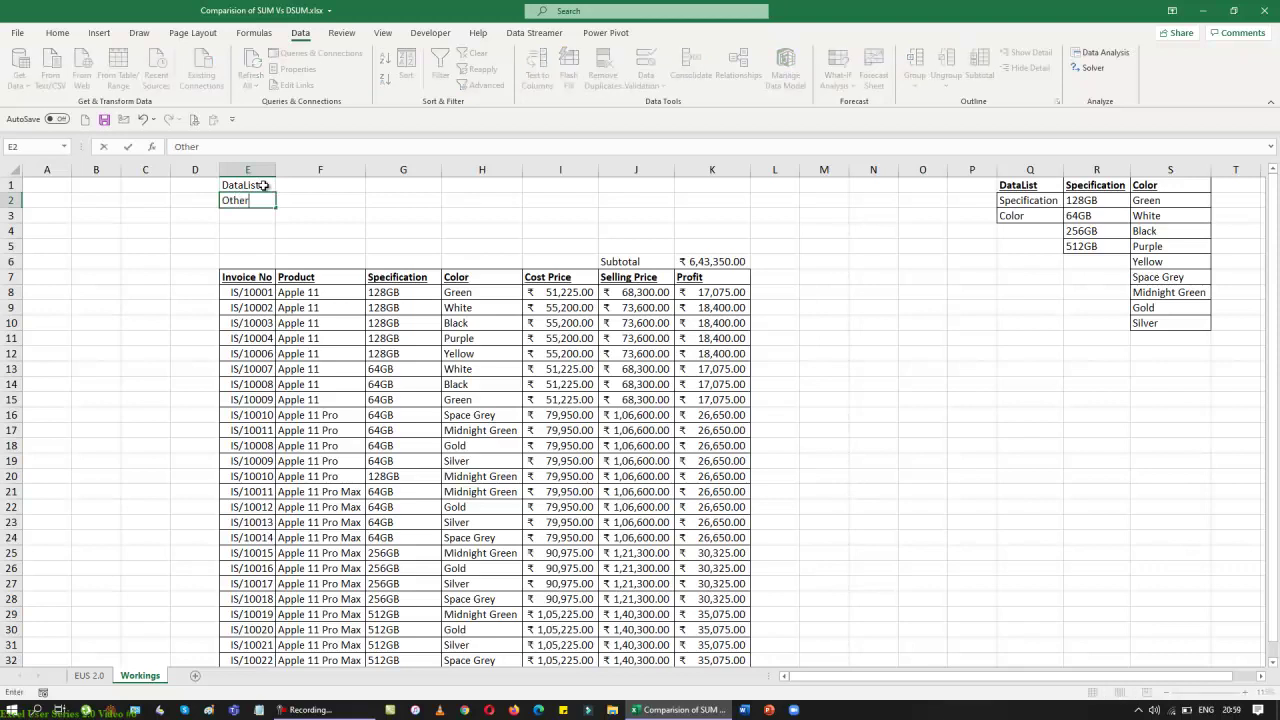
text( Data)
key(Return)
key(Up)
key(Up)
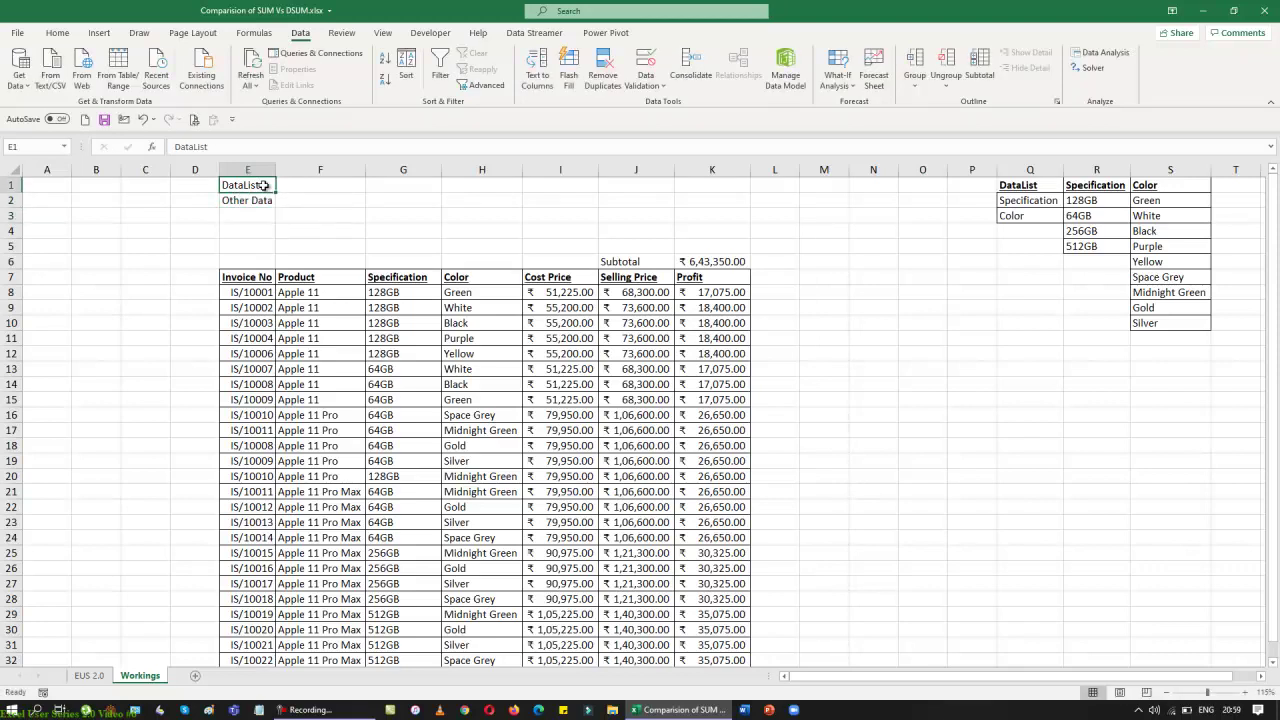
key(Right)
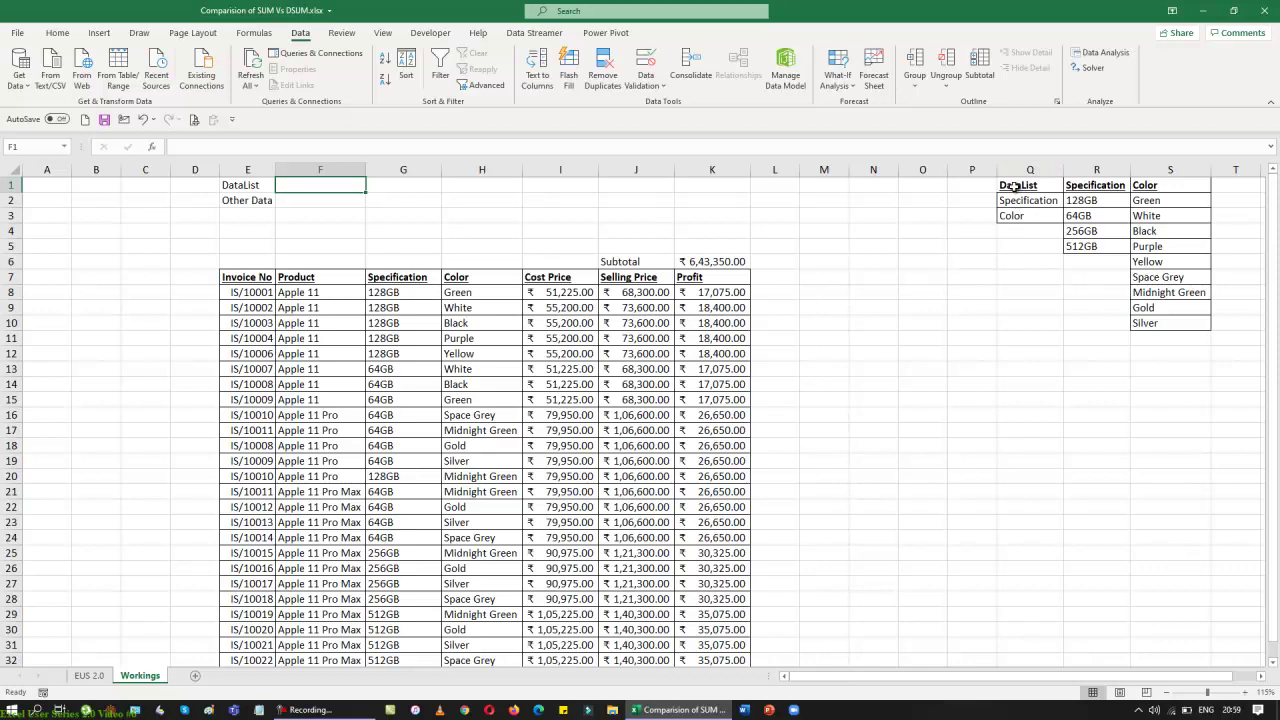
Create named ranges from Q1:S10 using its top row and left column
drag(1013, 186, 1029, 212)
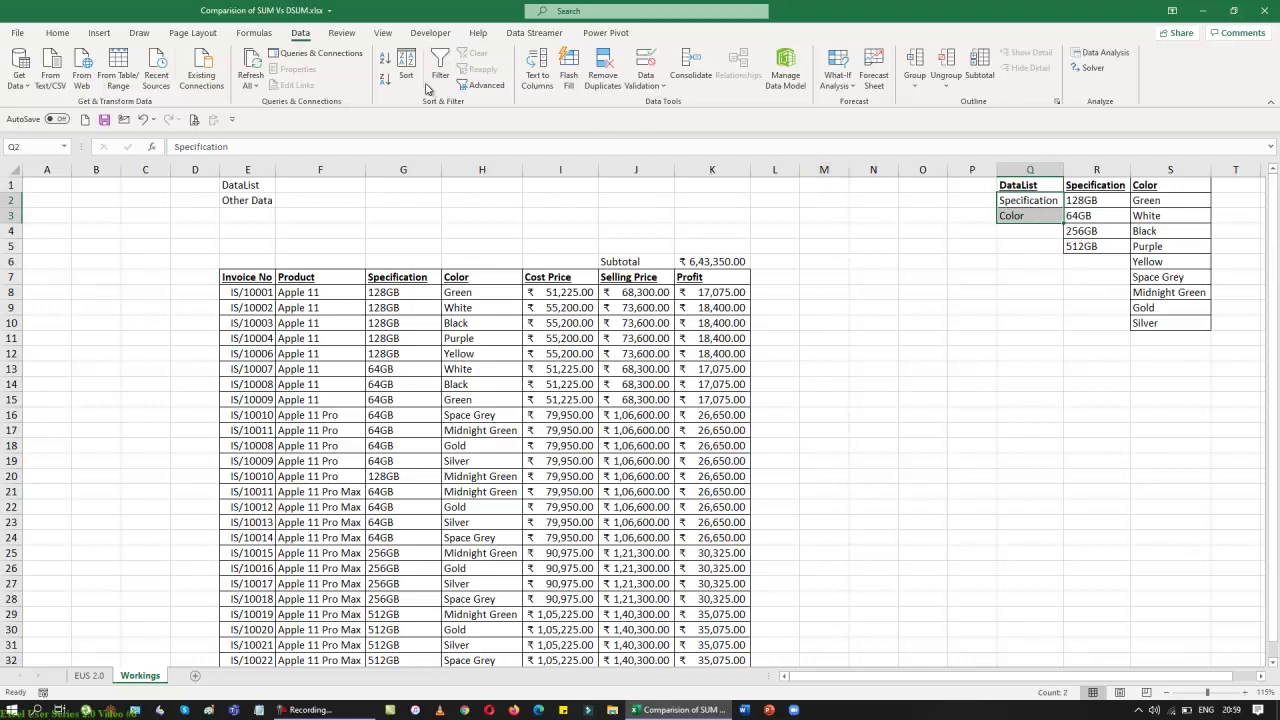
drag(1013, 203, 1162, 325)
drag(1019, 184, 1158, 323)
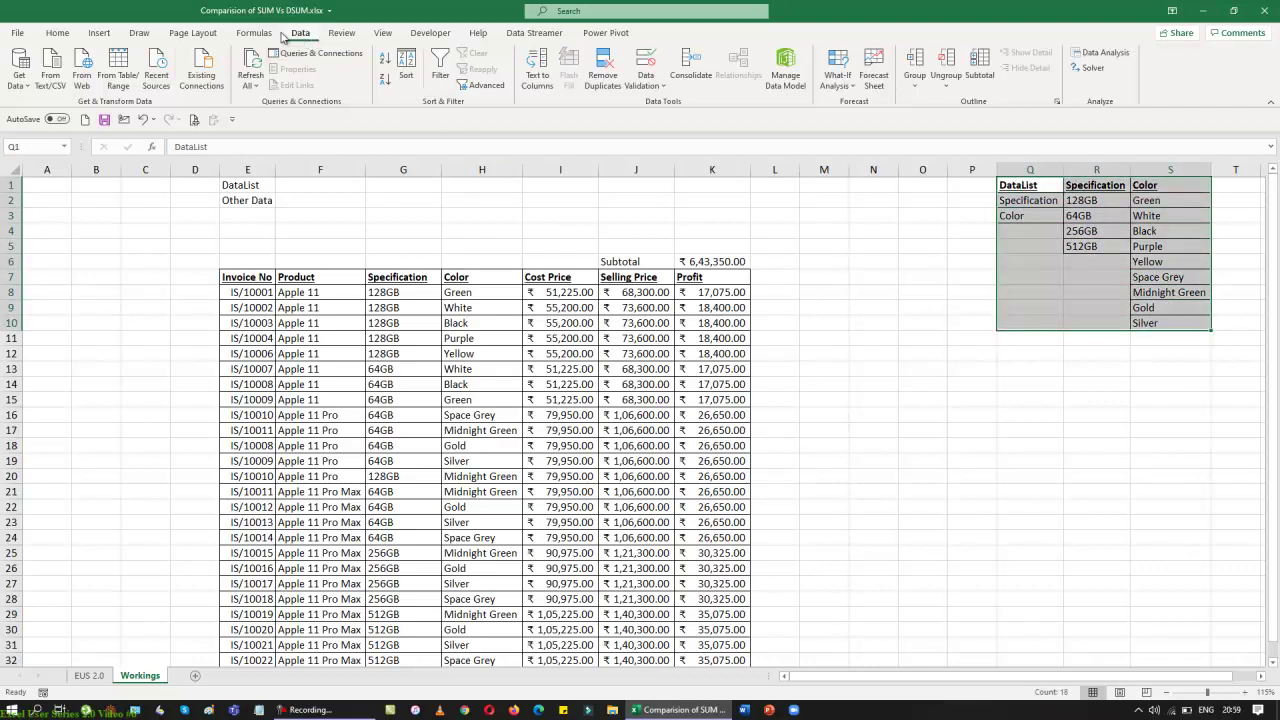
click(266, 35)
click(440, 86)
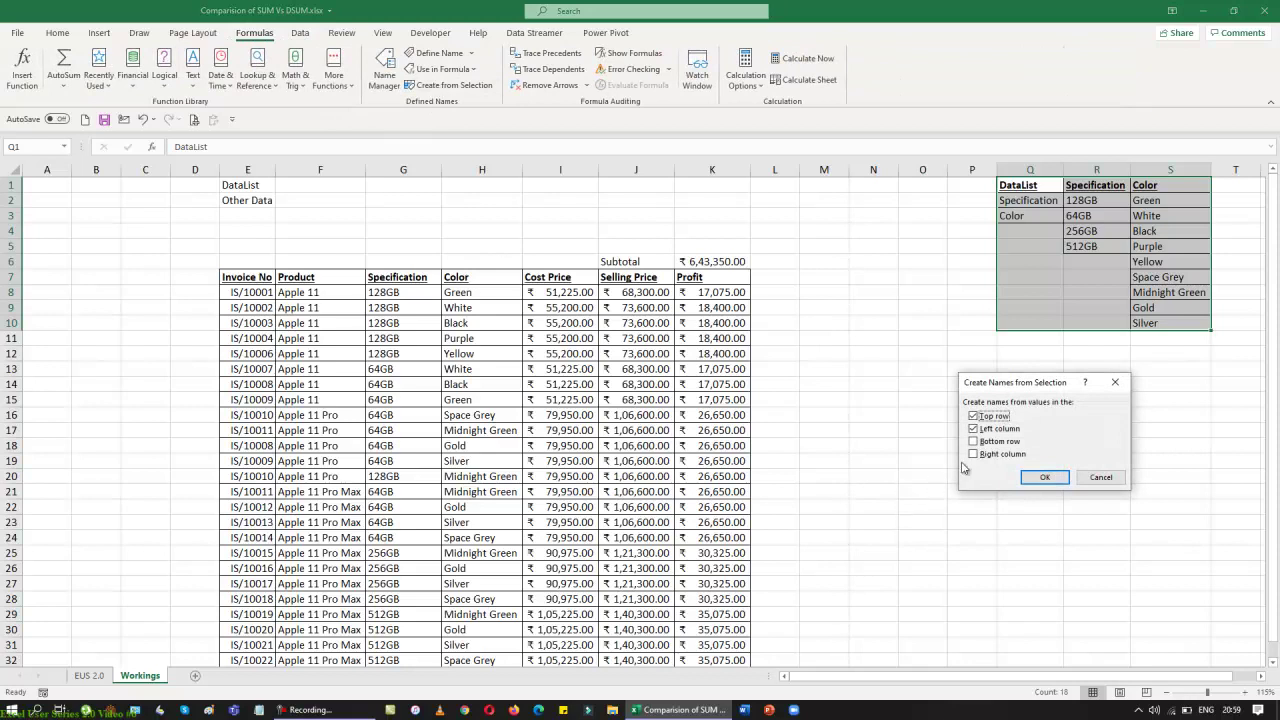
click(1044, 477)
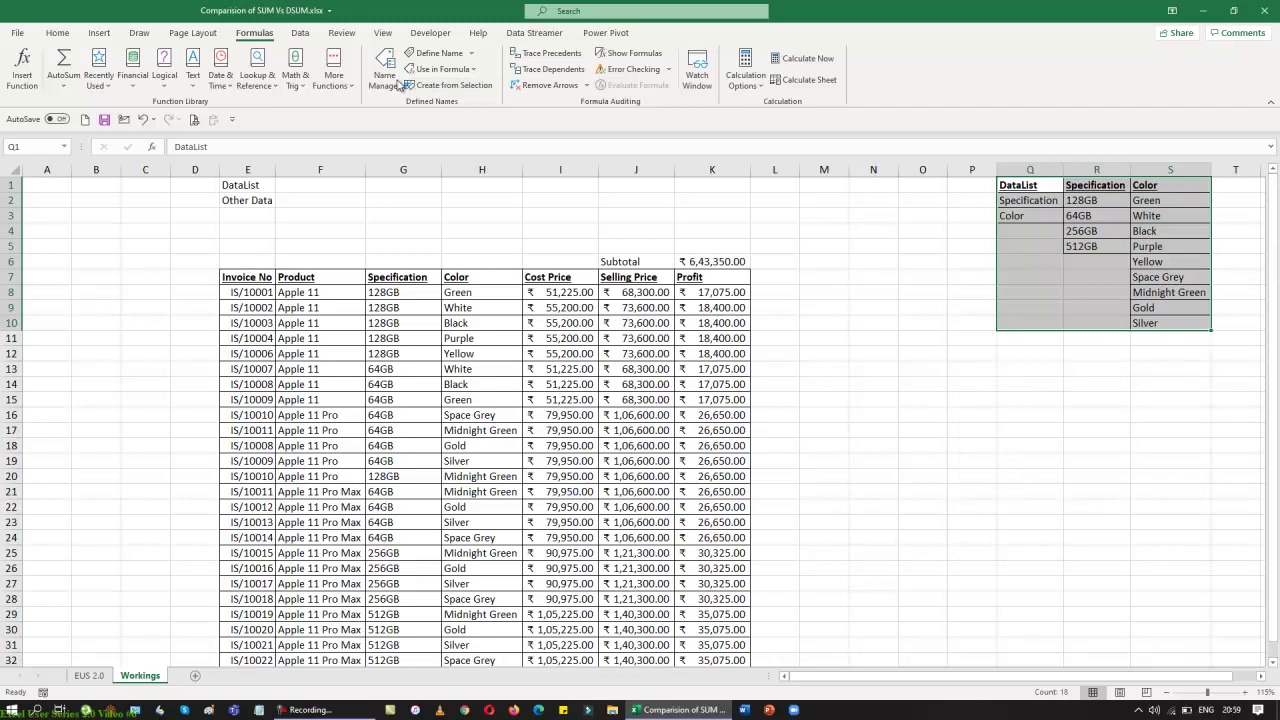
In Name Manager, check the ranges of the Specification and Color (S2:S10) names, leaving them unchanged
click(388, 72)
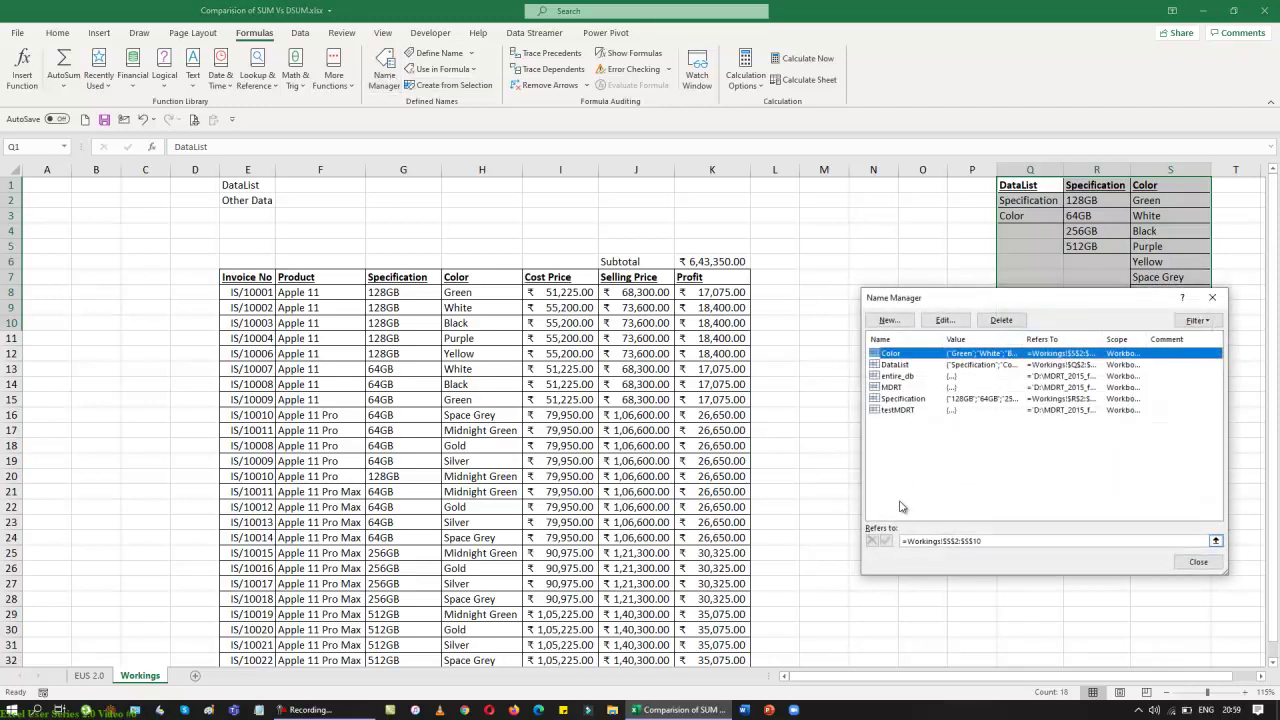
click(908, 399)
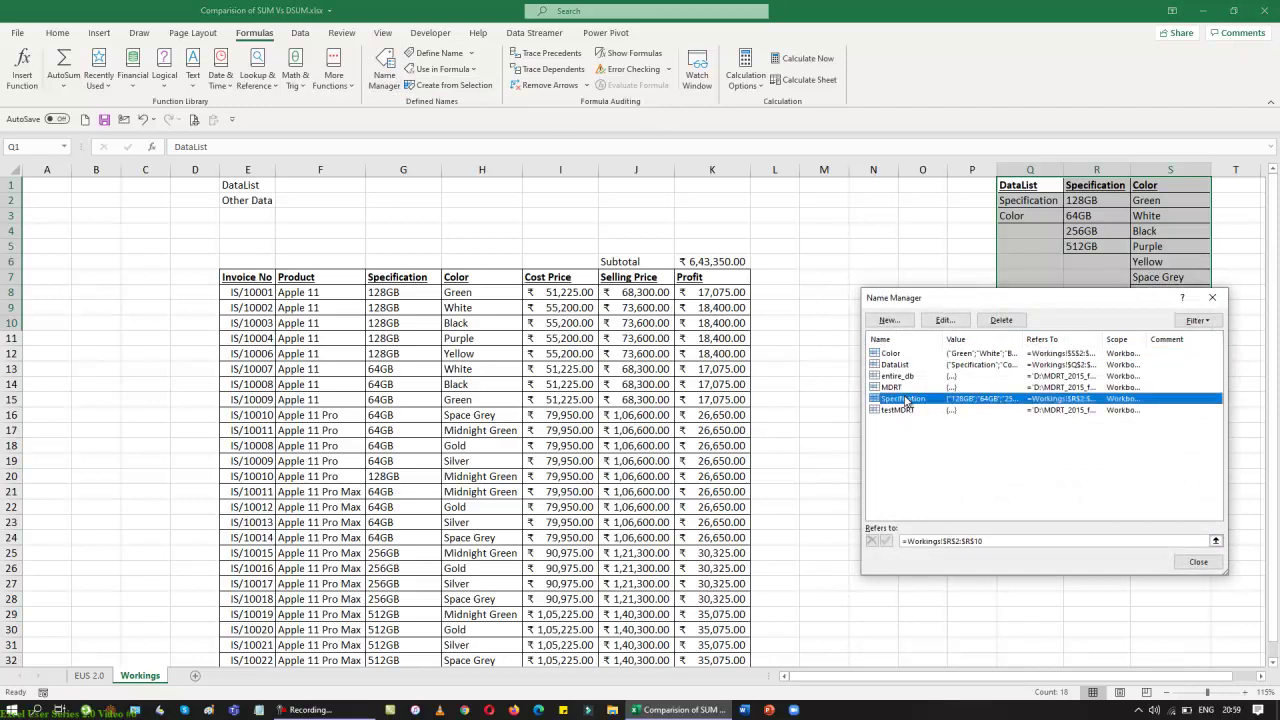
click(950, 321)
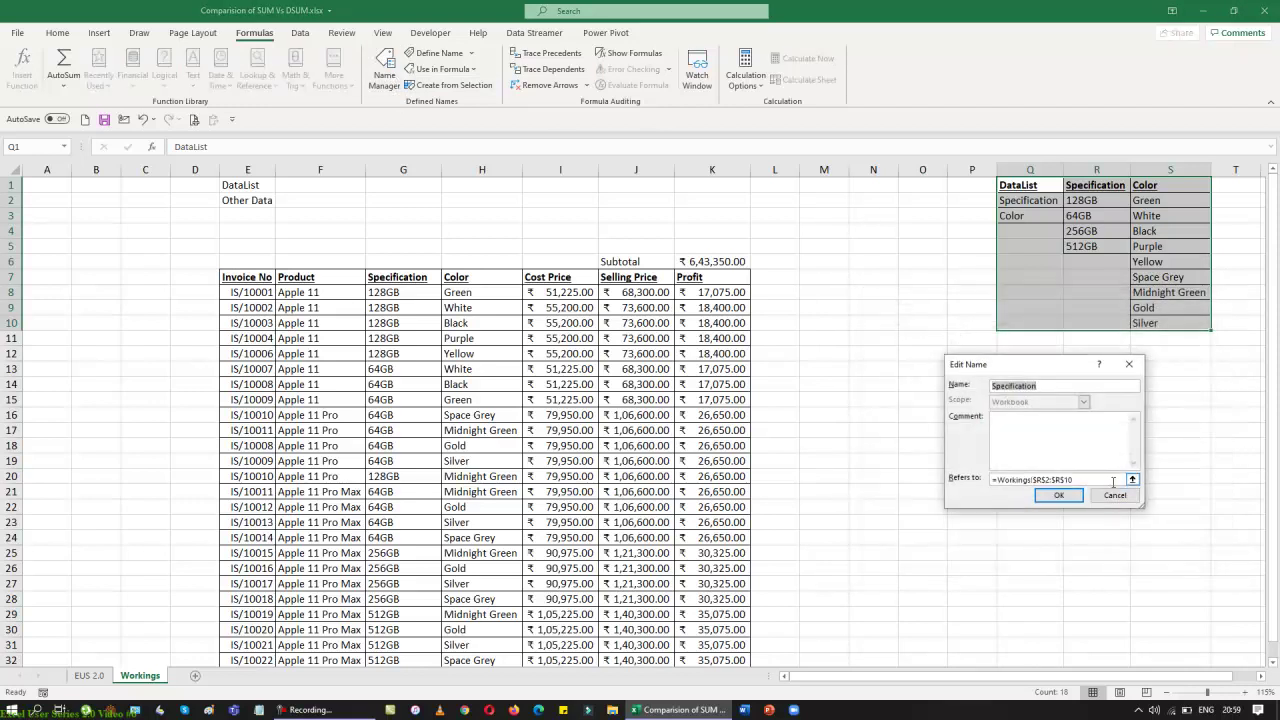
click(1131, 479)
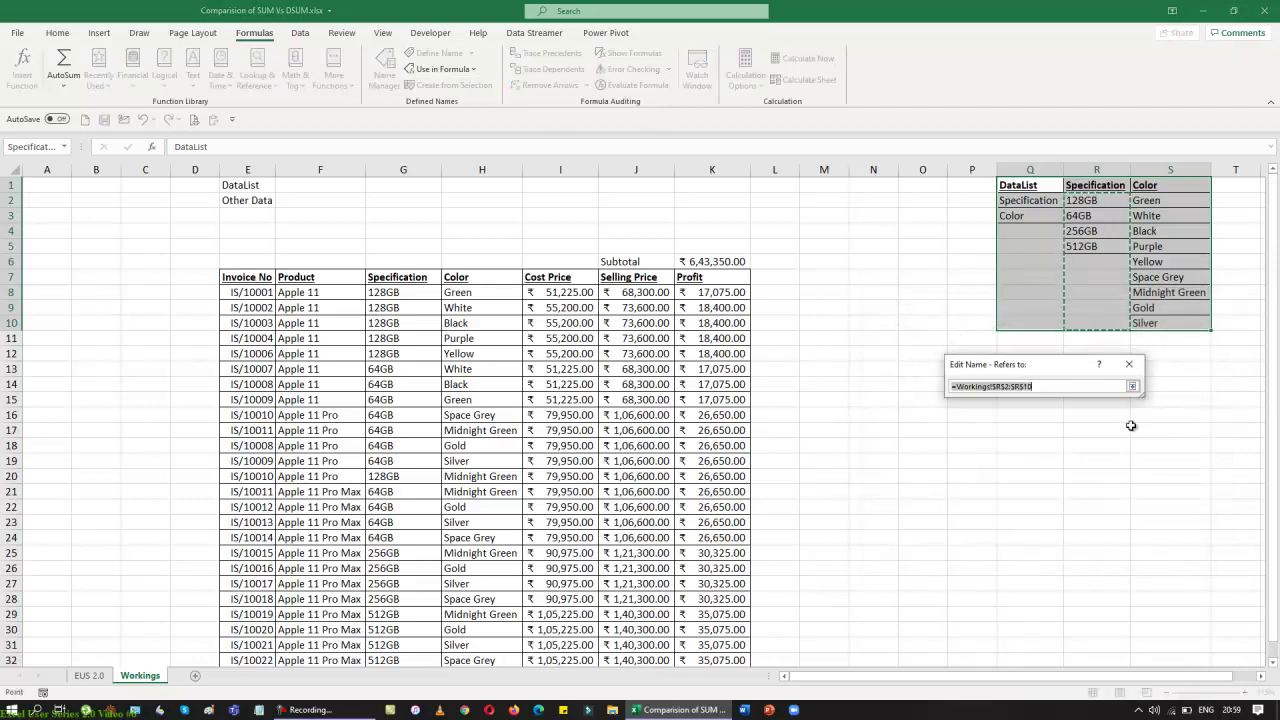
click(1133, 387)
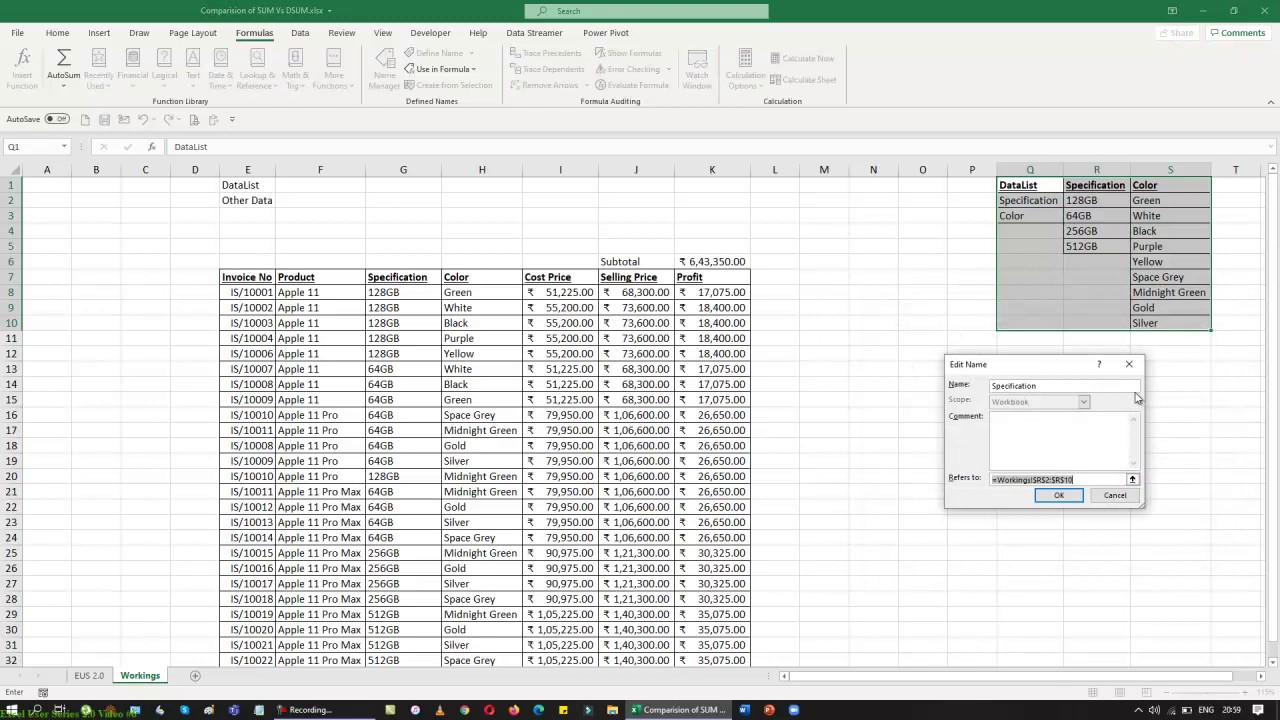
click(1110, 497)
click(892, 355)
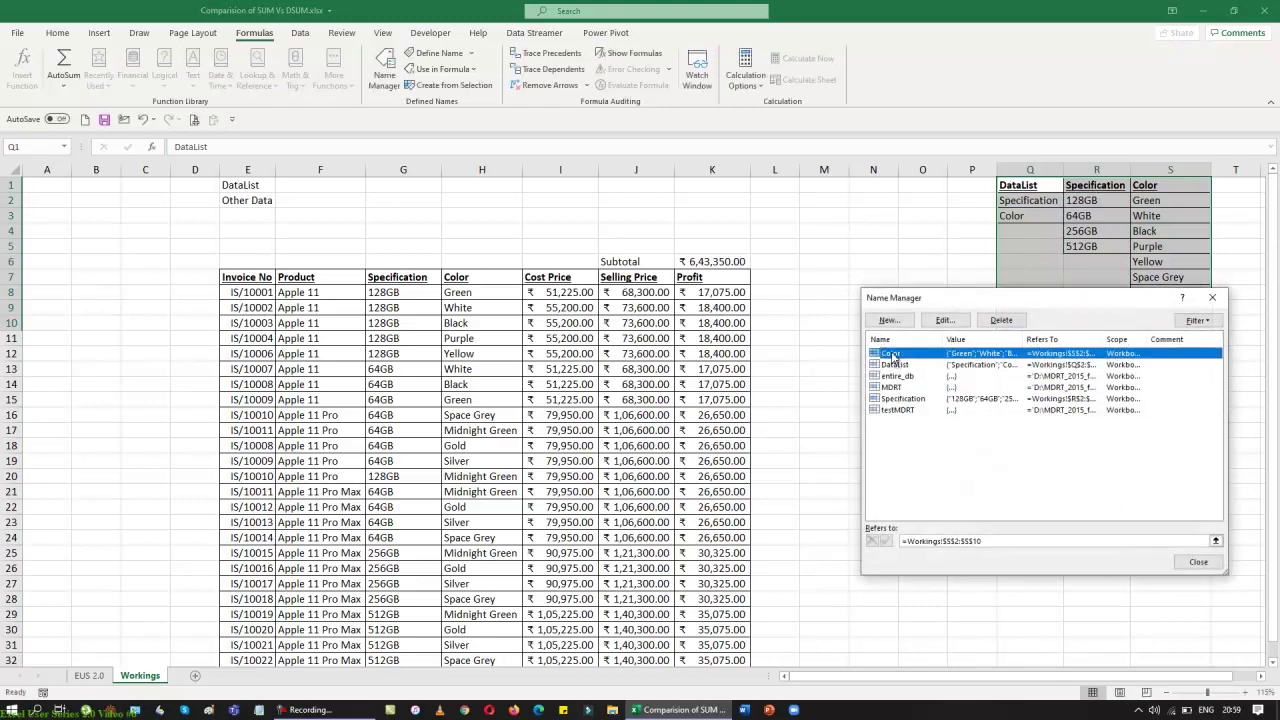
click(1216, 541)
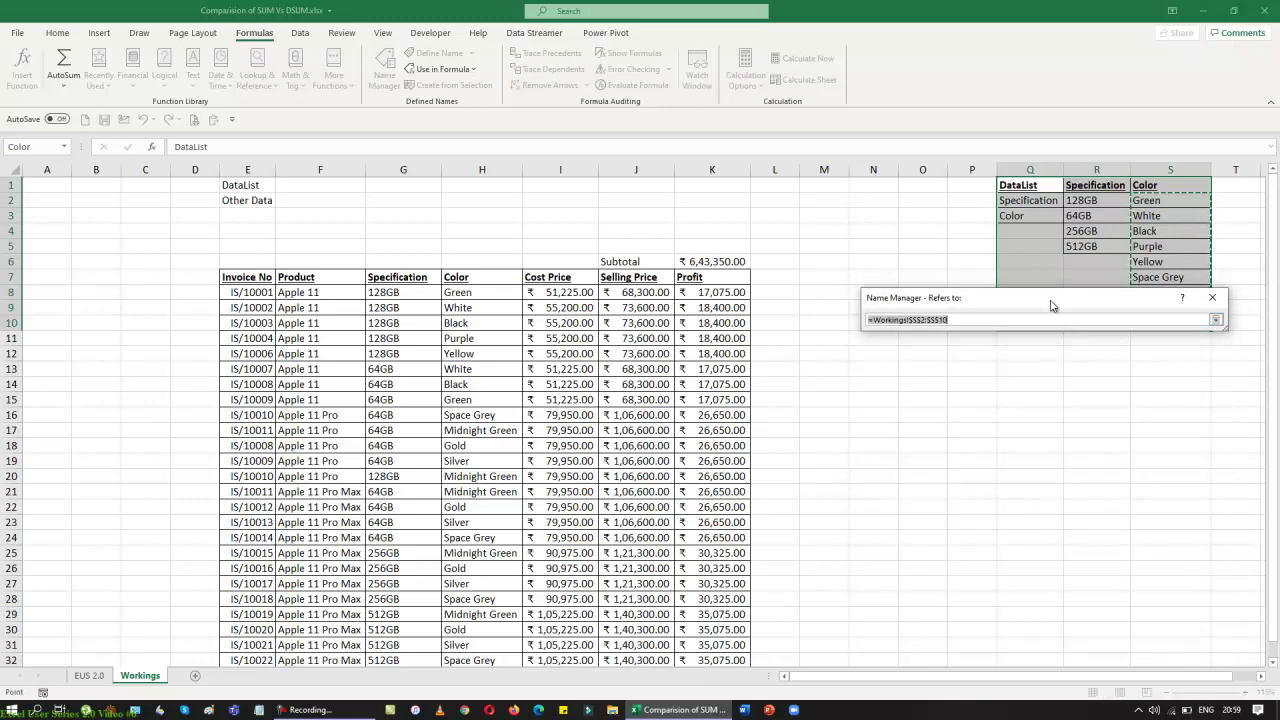
drag(1052, 298, 1016, 442)
click(1179, 464)
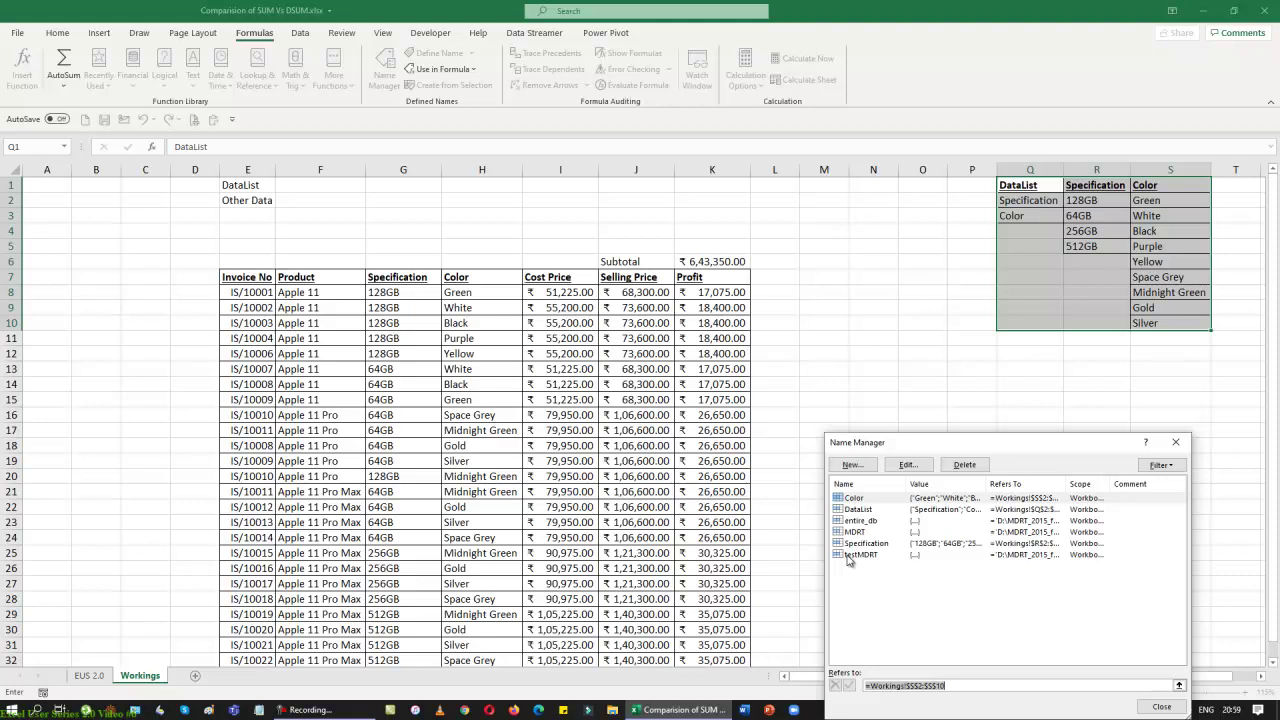
Change the DataList name's Refers to range to Workings!$Q$2:$Q$3
click(860, 511)
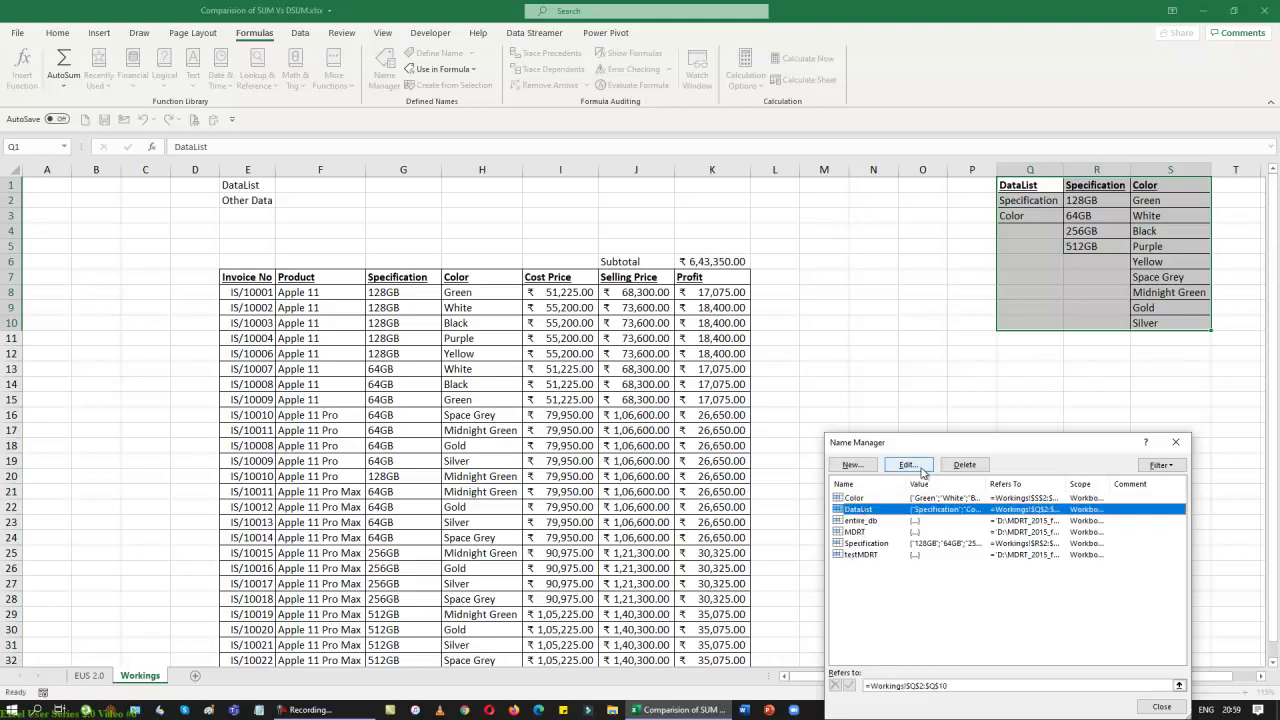
click(1179, 686)
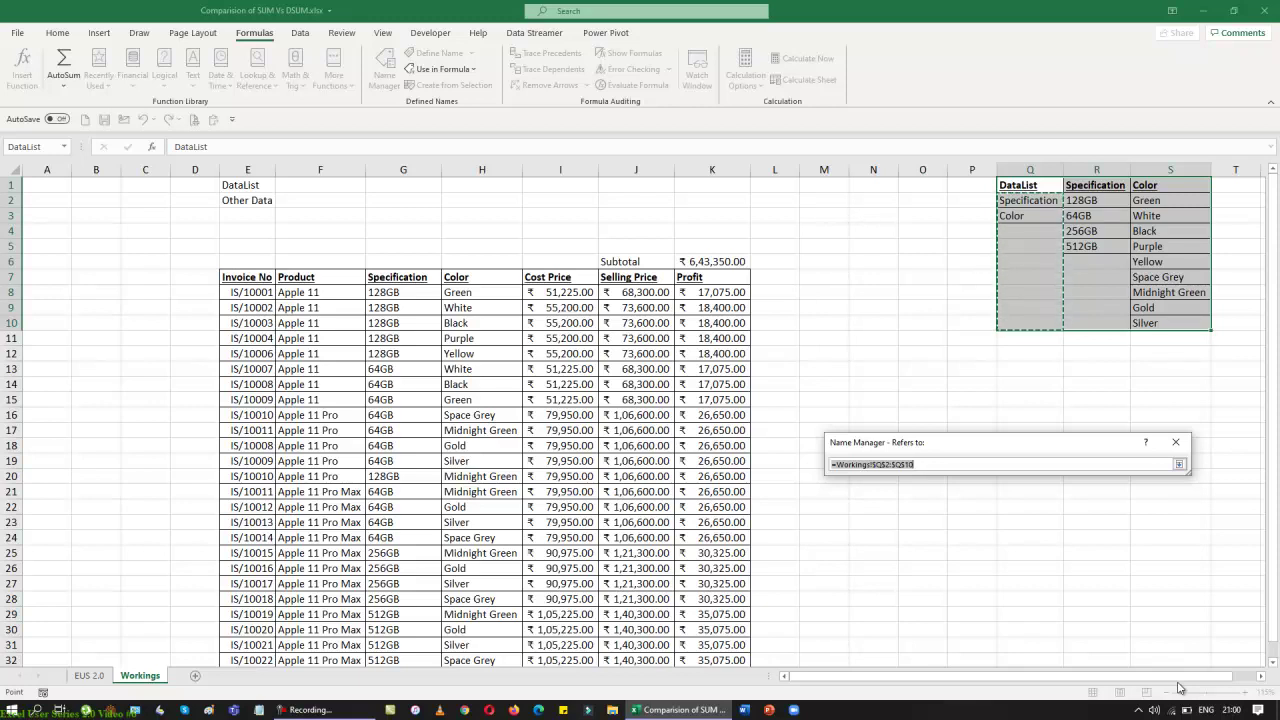
key(BackSpace)
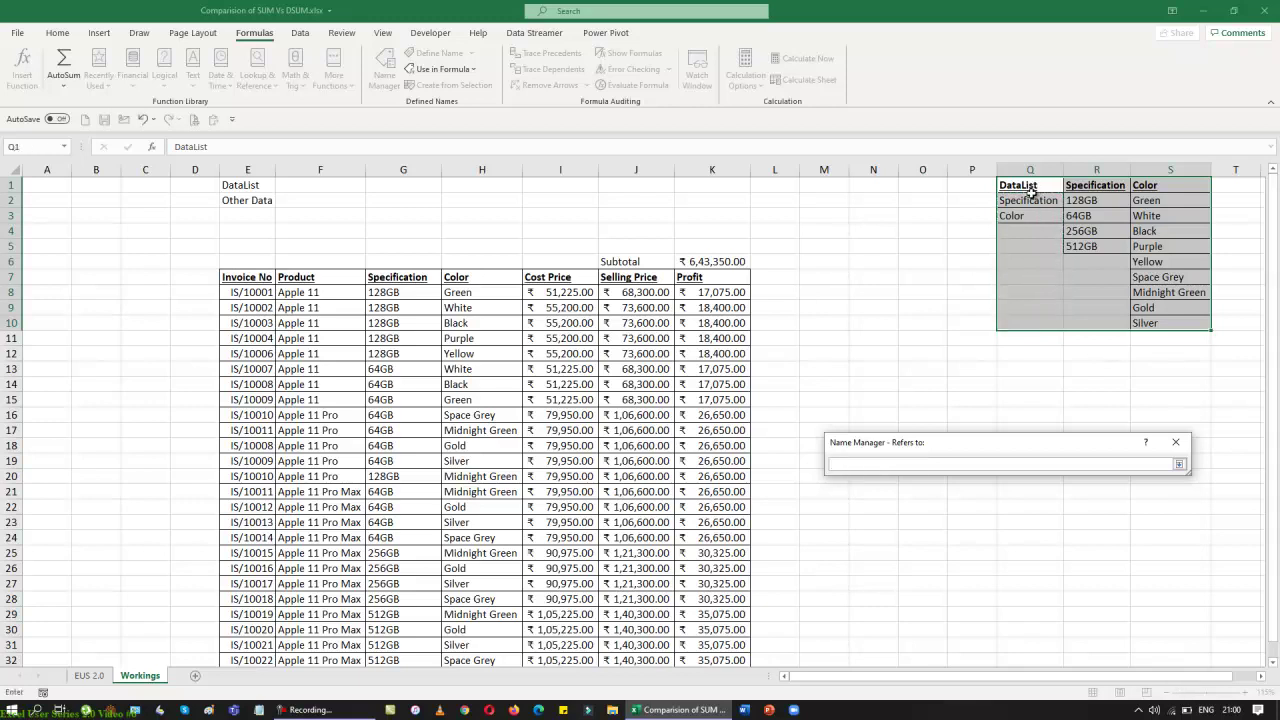
drag(1030, 200, 1031, 216)
key(Return)
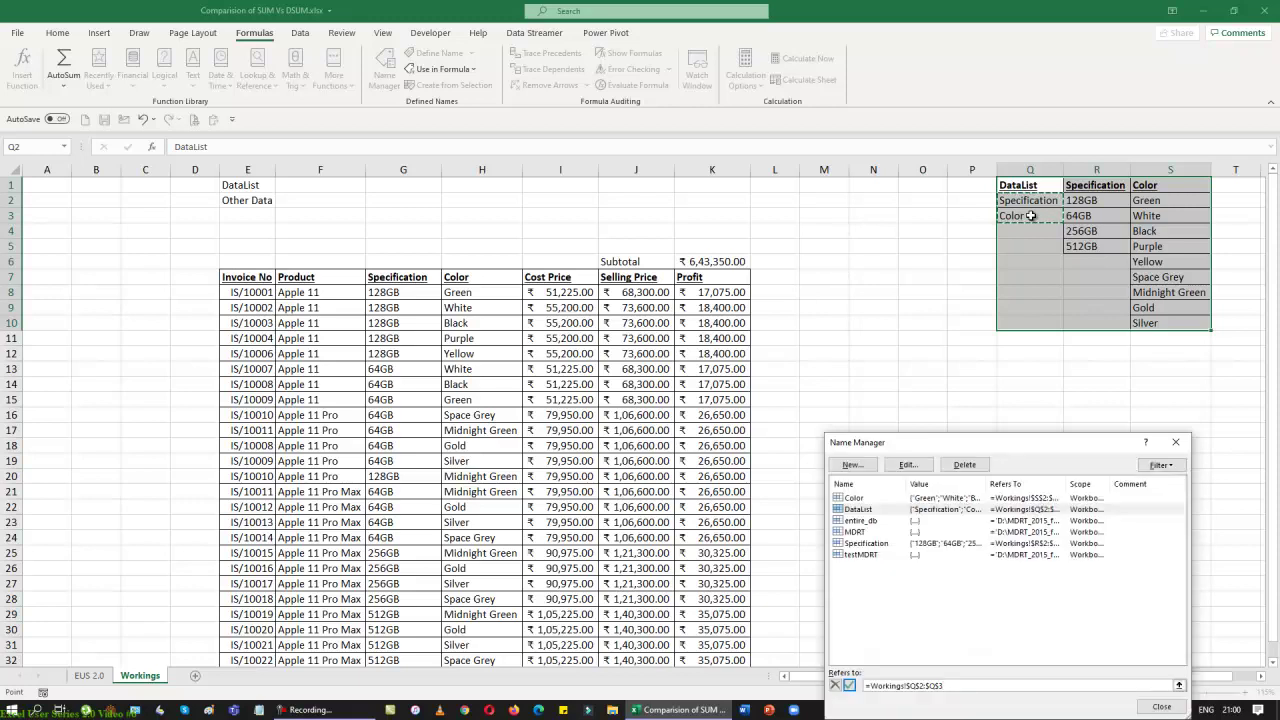
click(868, 521)
Save the DataList change and delete the MDRT, testMDRT and entire_db names
click(618, 394)
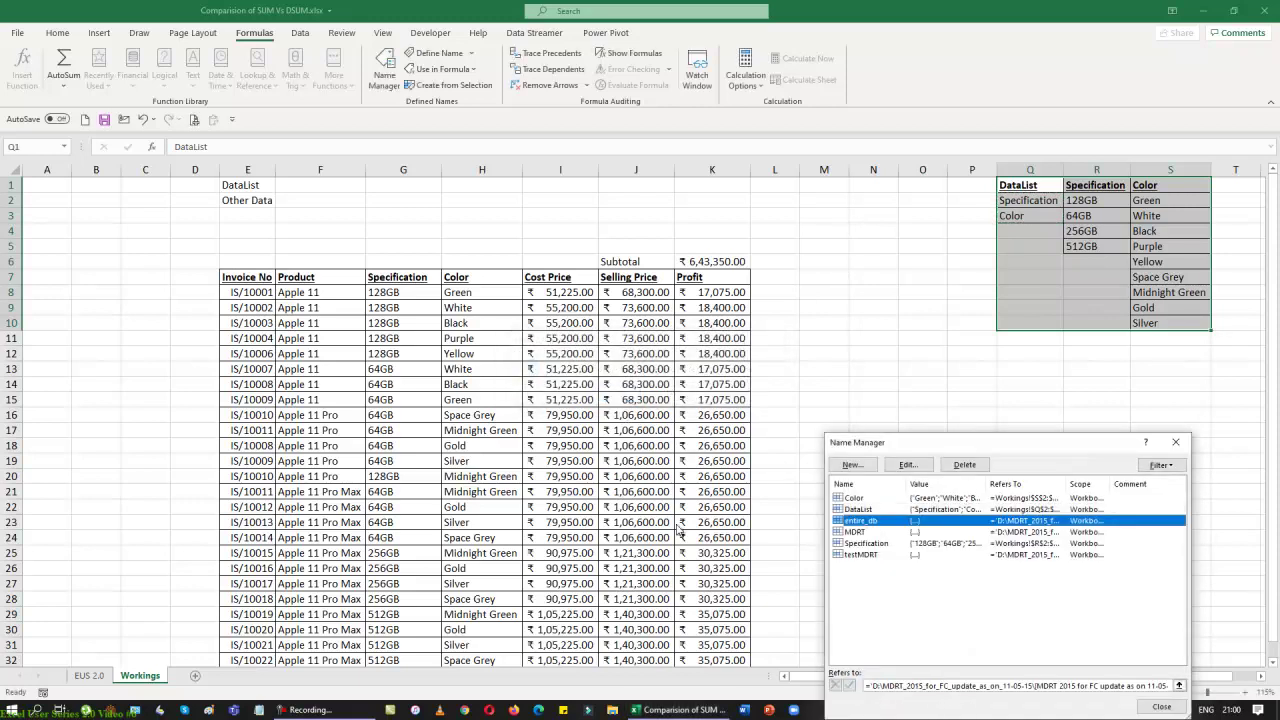
click(858, 532)
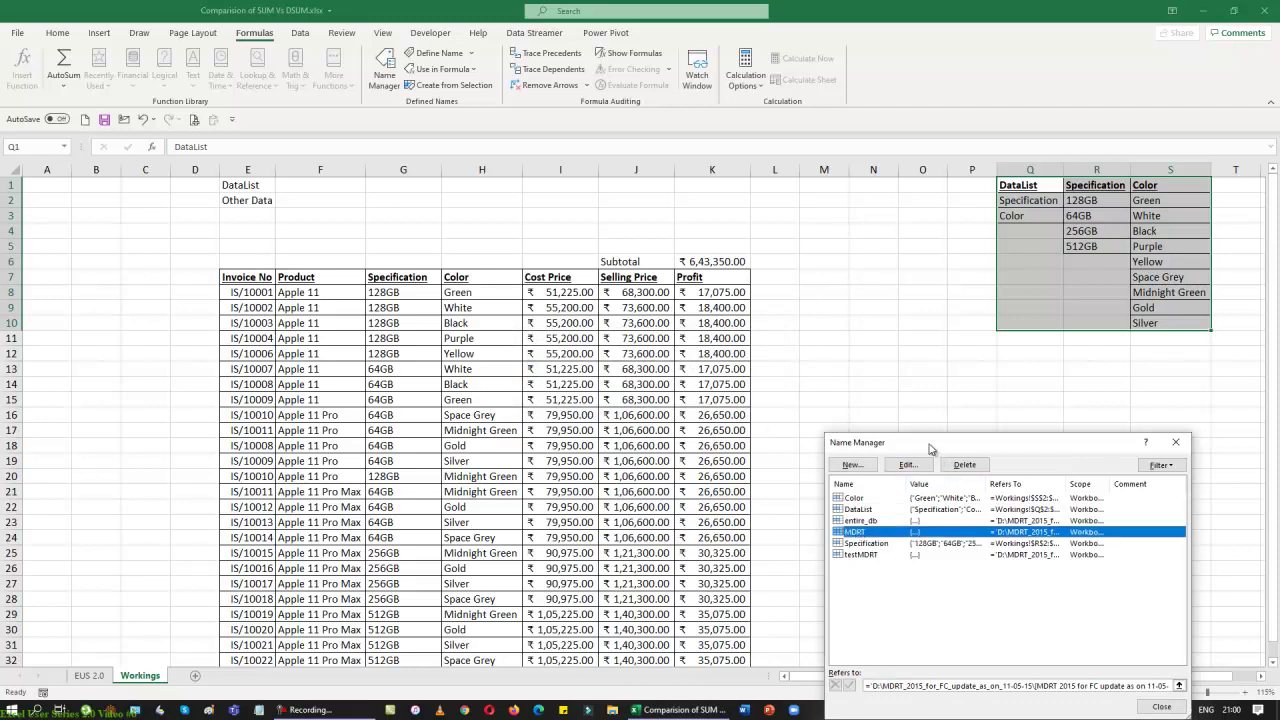
drag(929, 444, 925, 287)
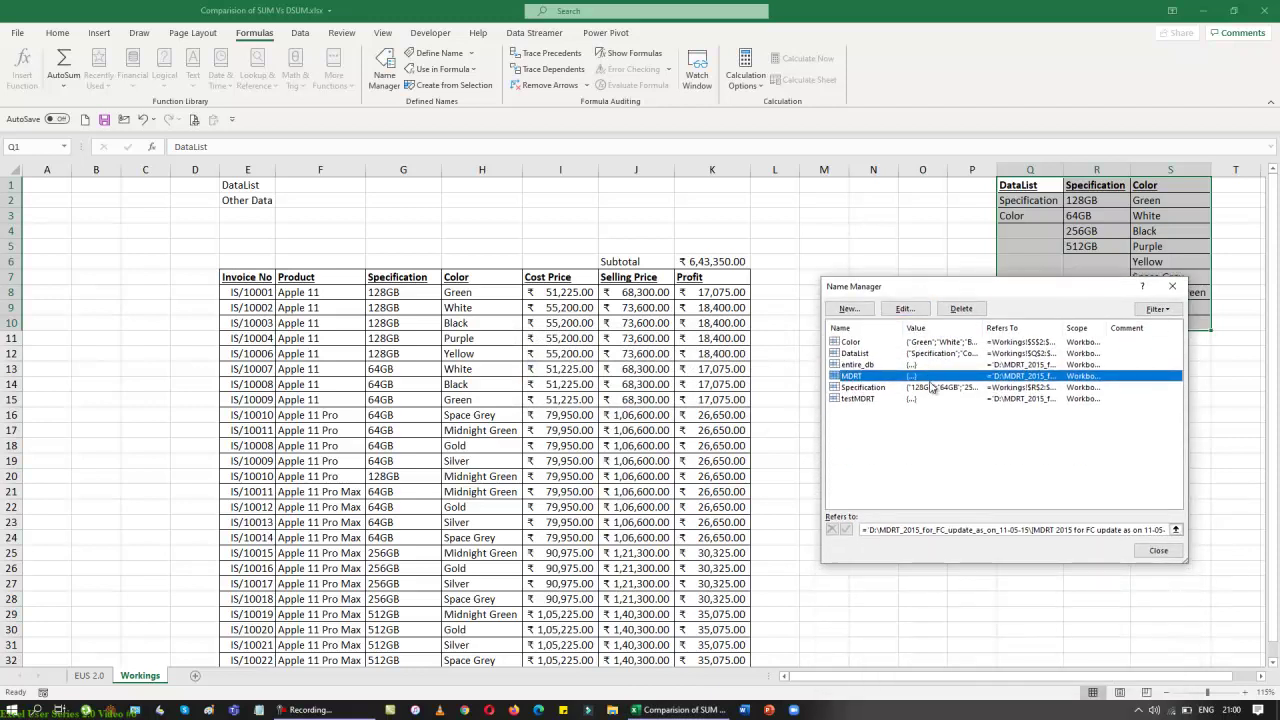
click(960, 309)
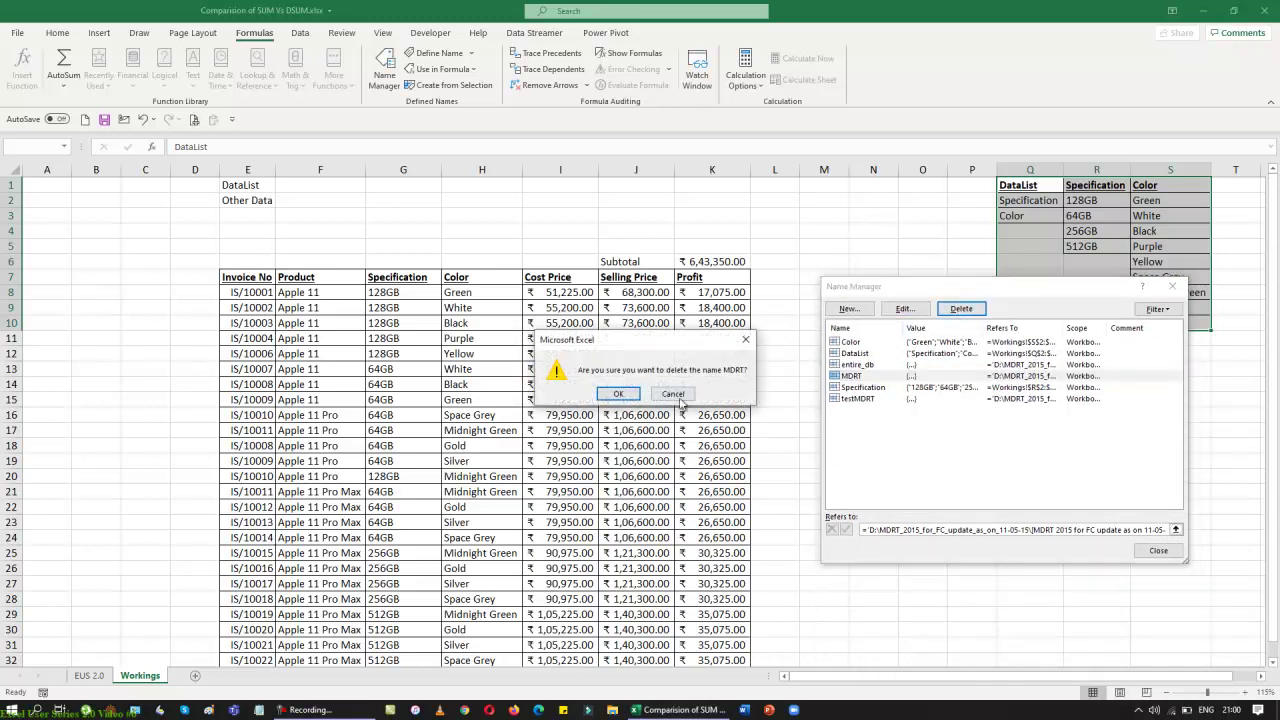
click(626, 394)
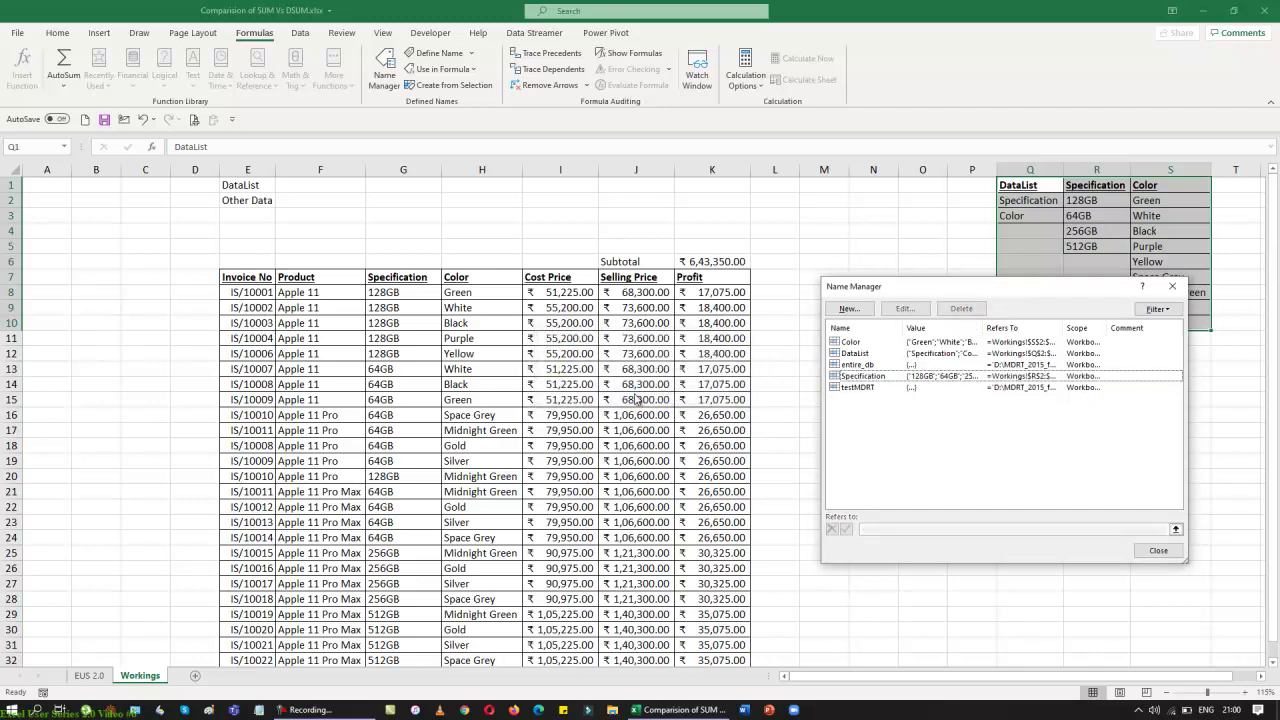
click(853, 388)
click(960, 309)
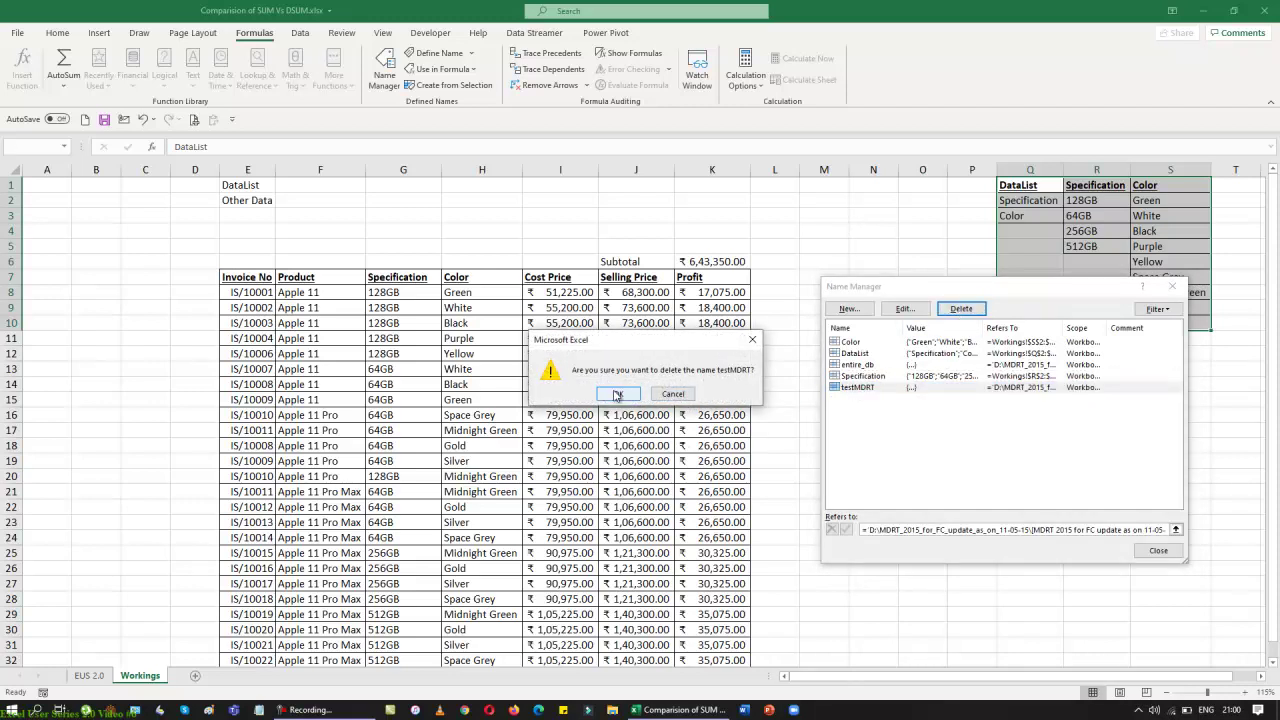
click(617, 394)
click(848, 365)
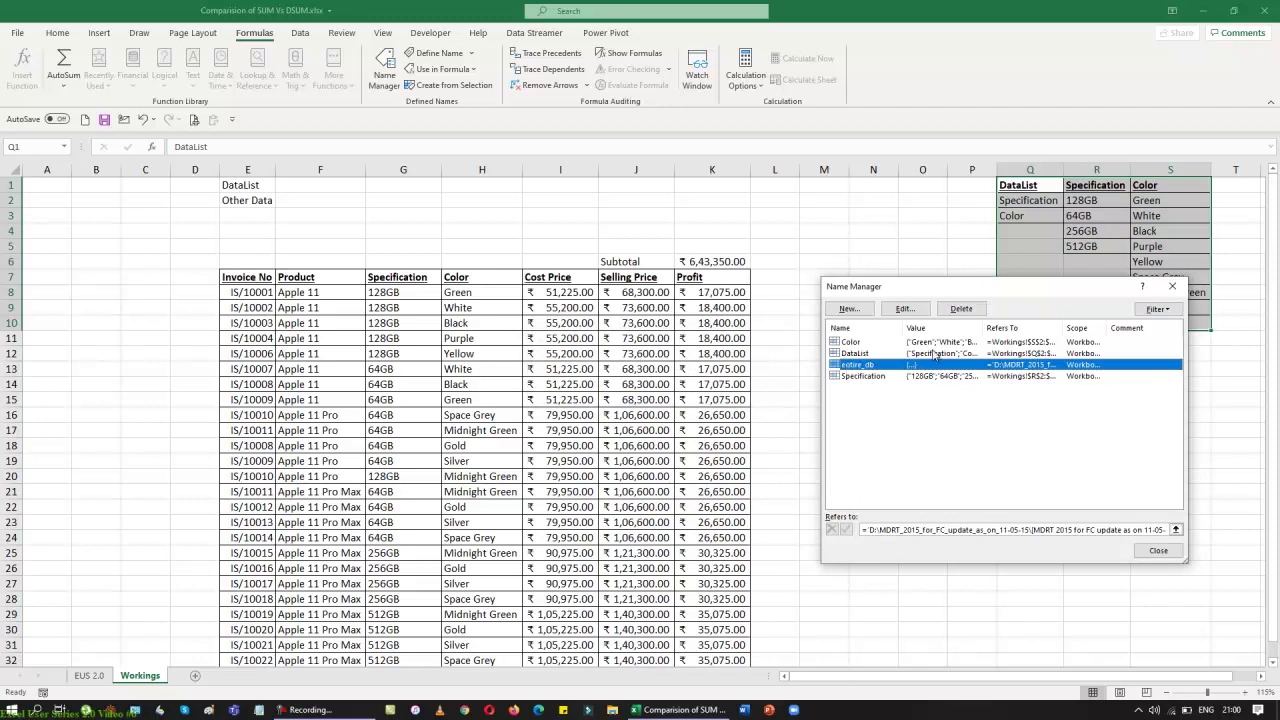
click(960, 309)
click(618, 394)
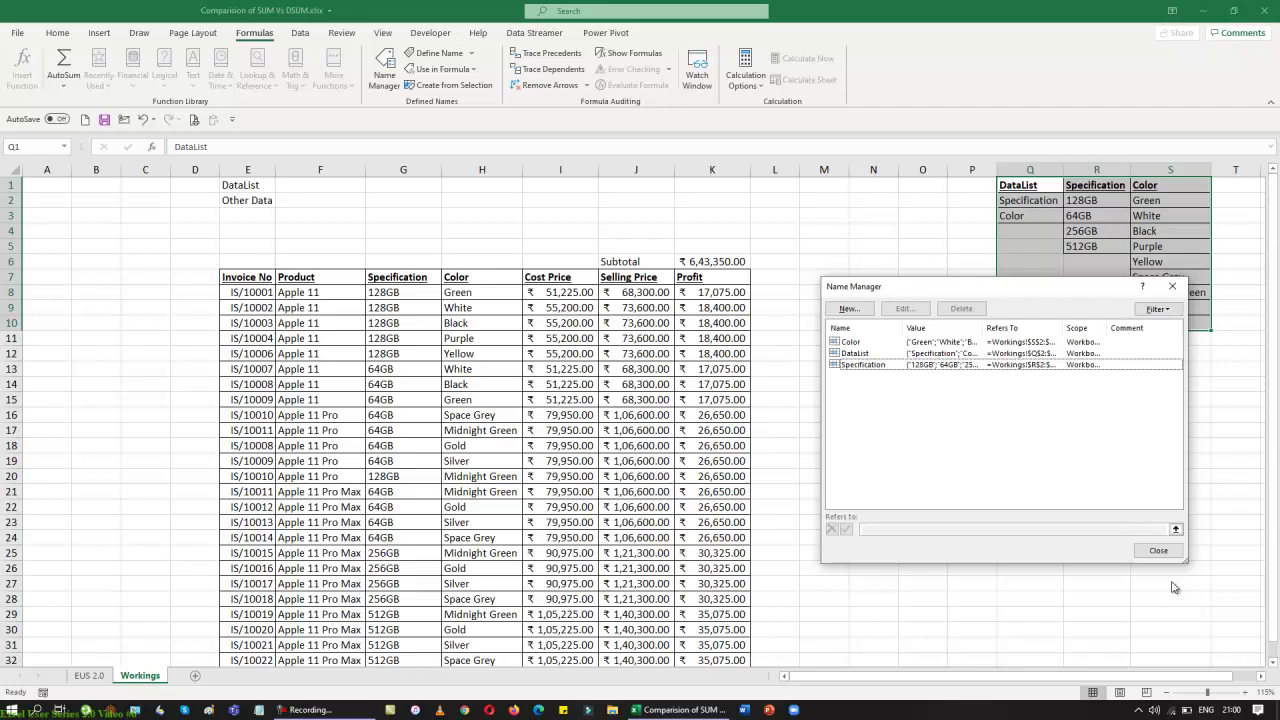
Confirm DataList covers Q2:Q3, close Name Manager, and select cell F1
click(856, 353)
click(1175, 529)
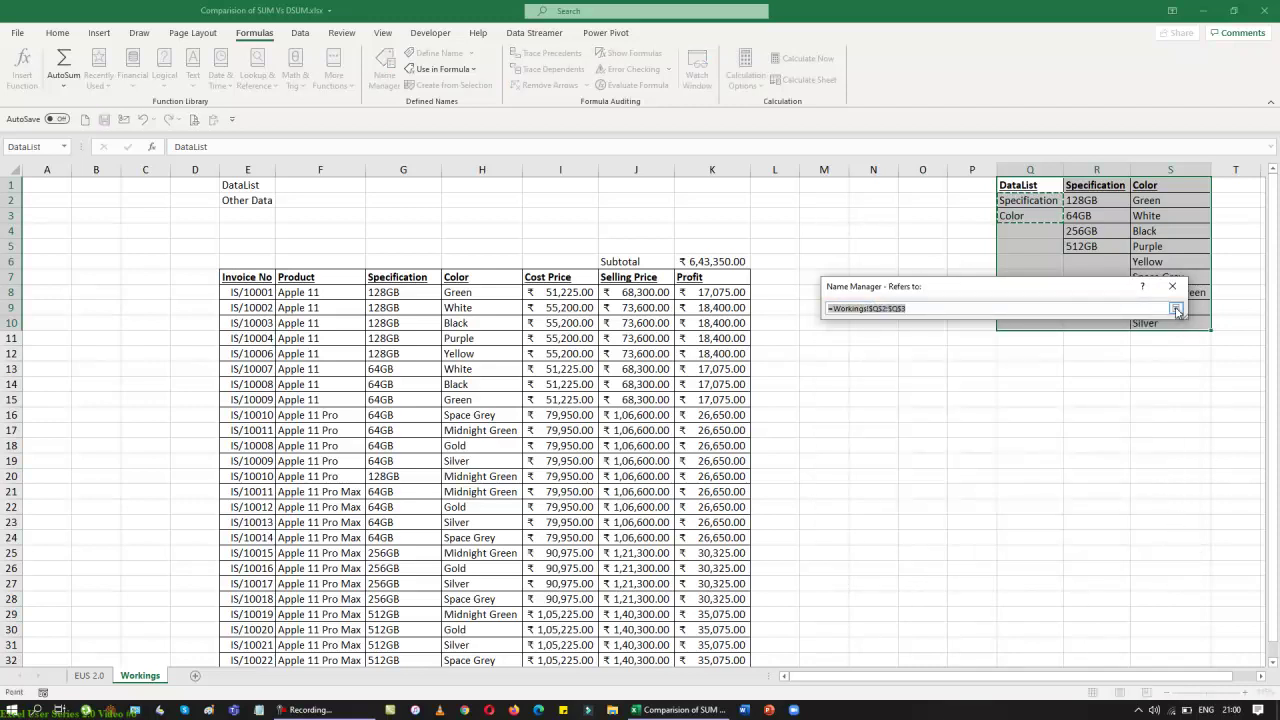
click(1172, 286)
click(1158, 551)
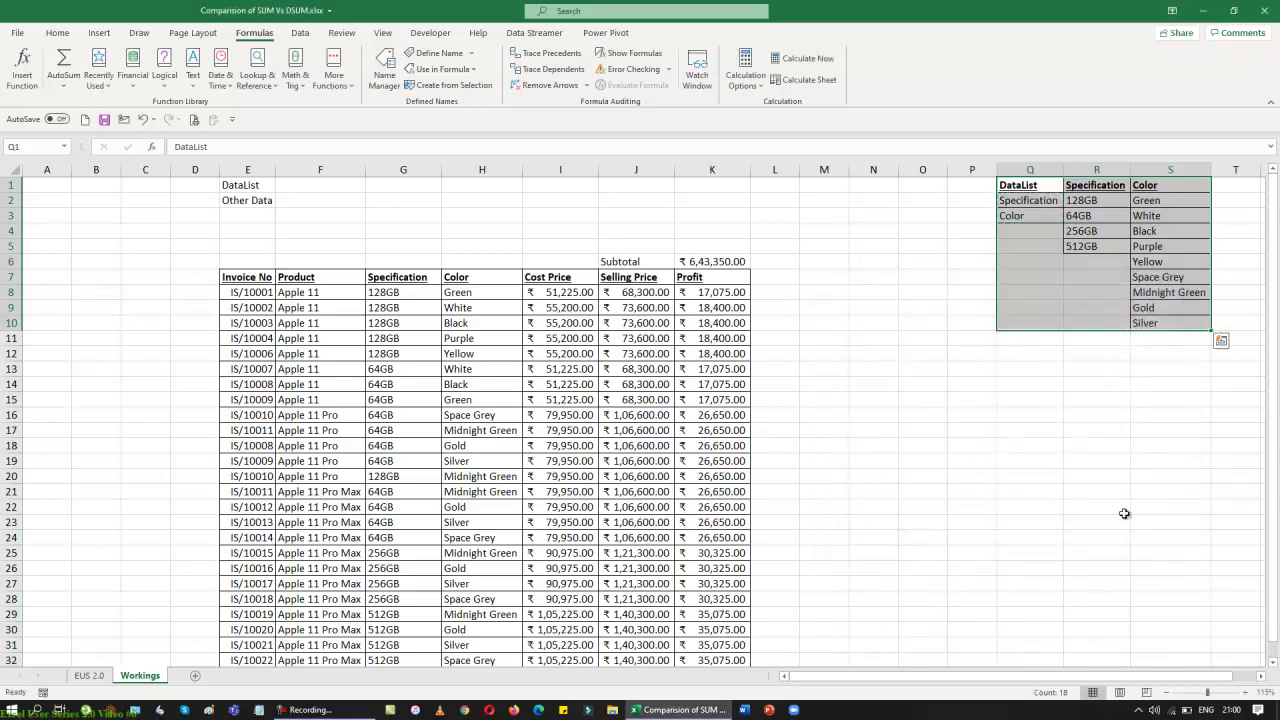
click(318, 186)
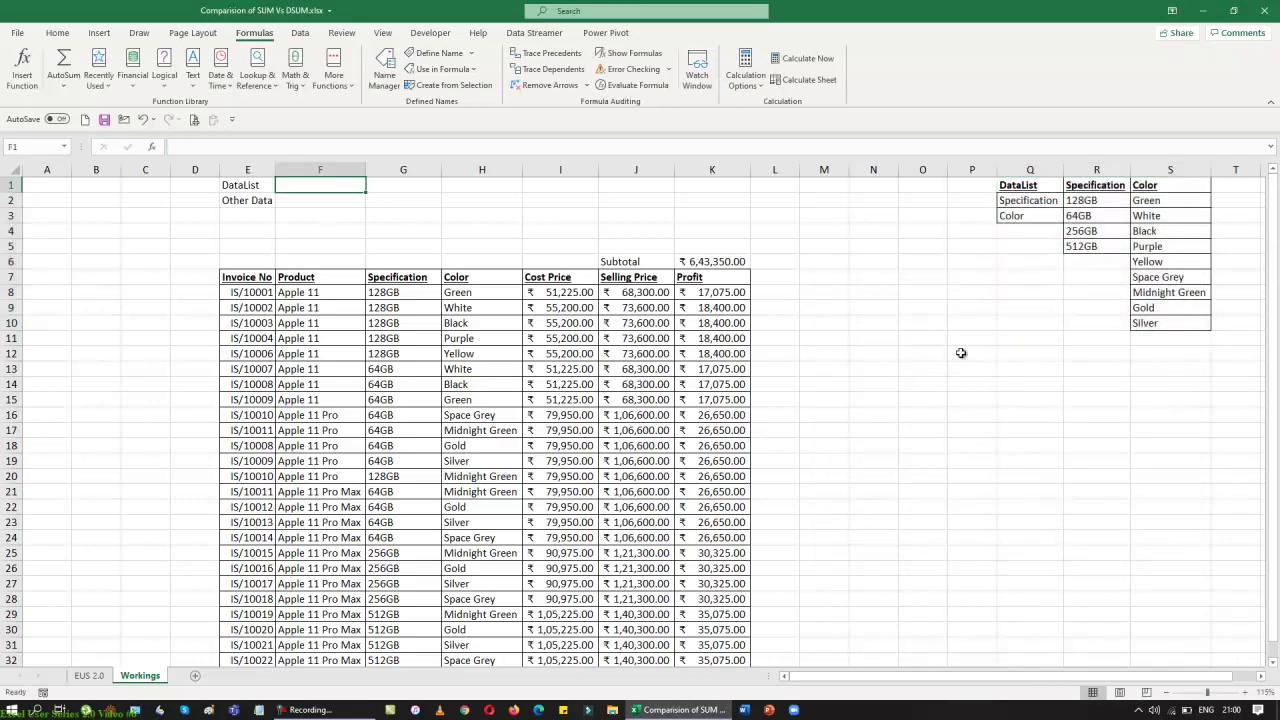
Give cell F1 a List data validation with source =DataList
click(256, 197)
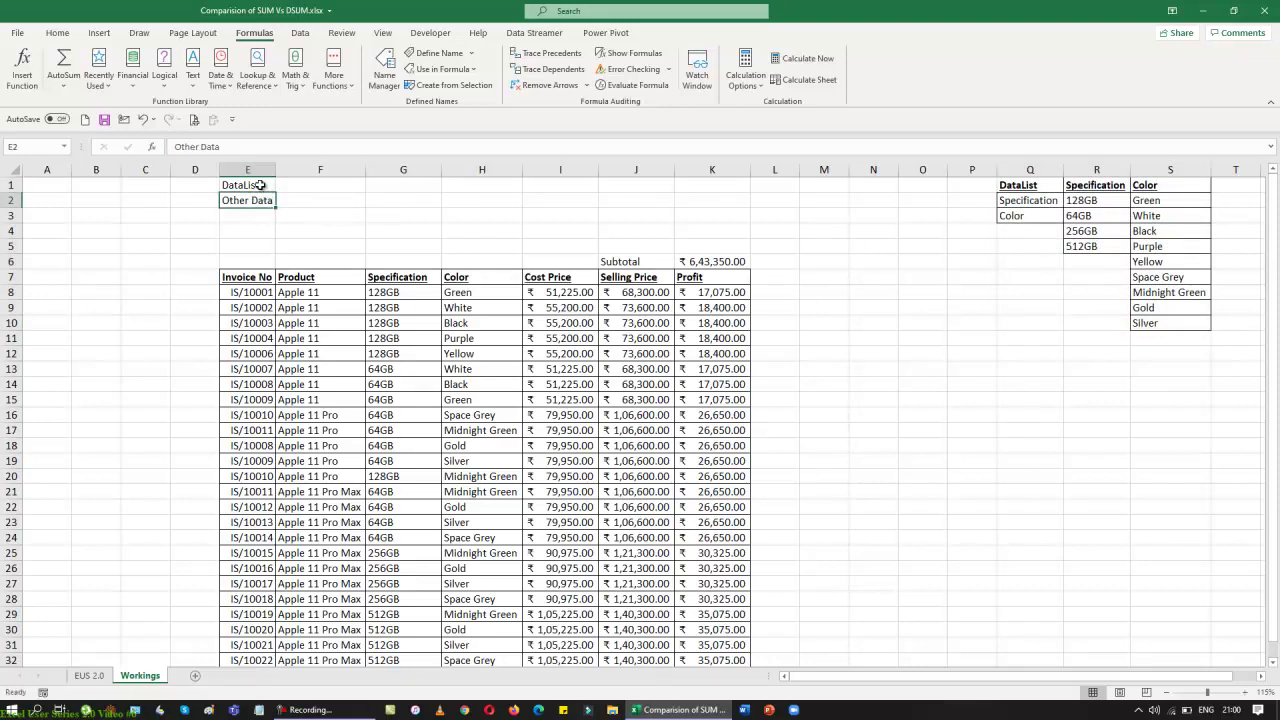
click(257, 184)
click(288, 184)
key(alt+d)
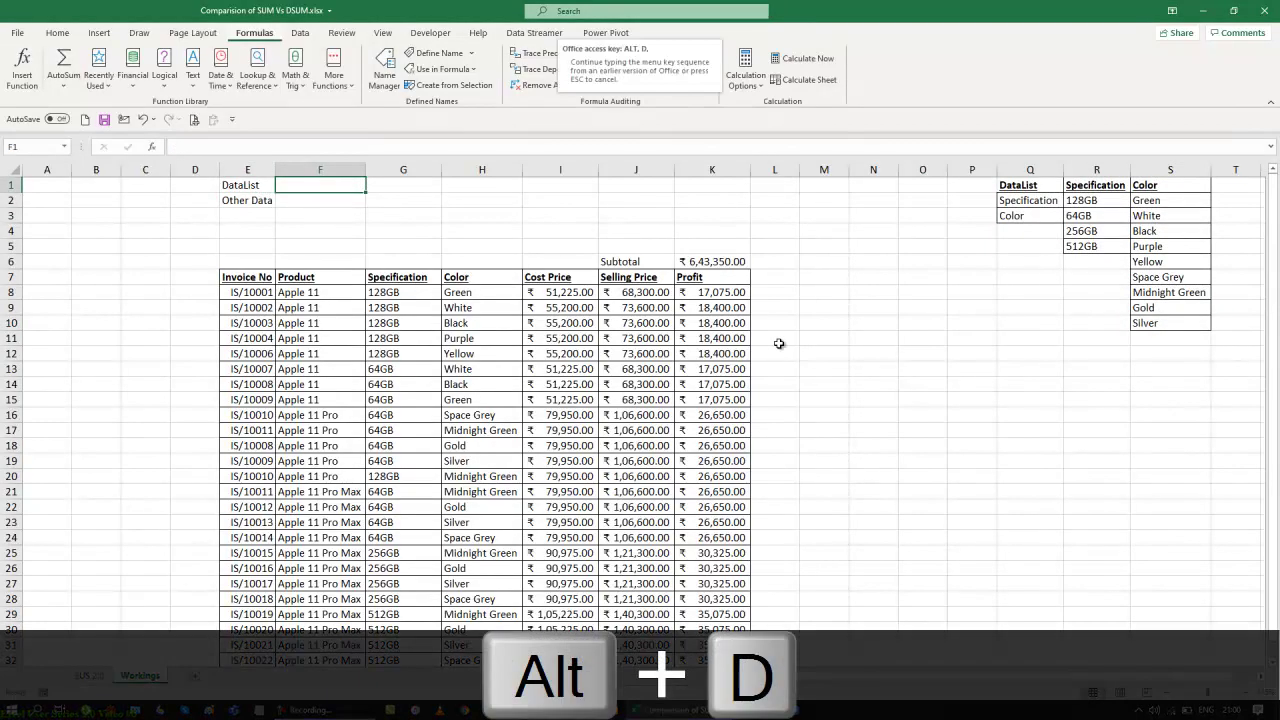
key(alt+l)
click(986, 391)
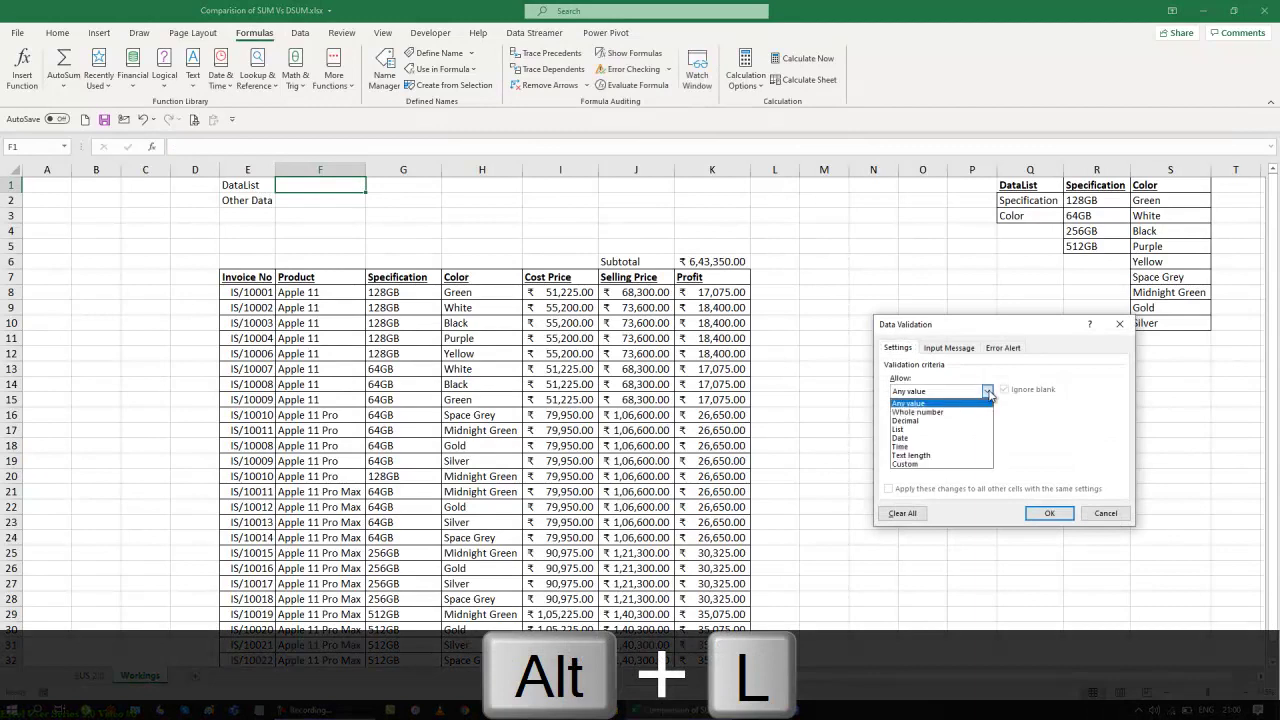
click(947, 430)
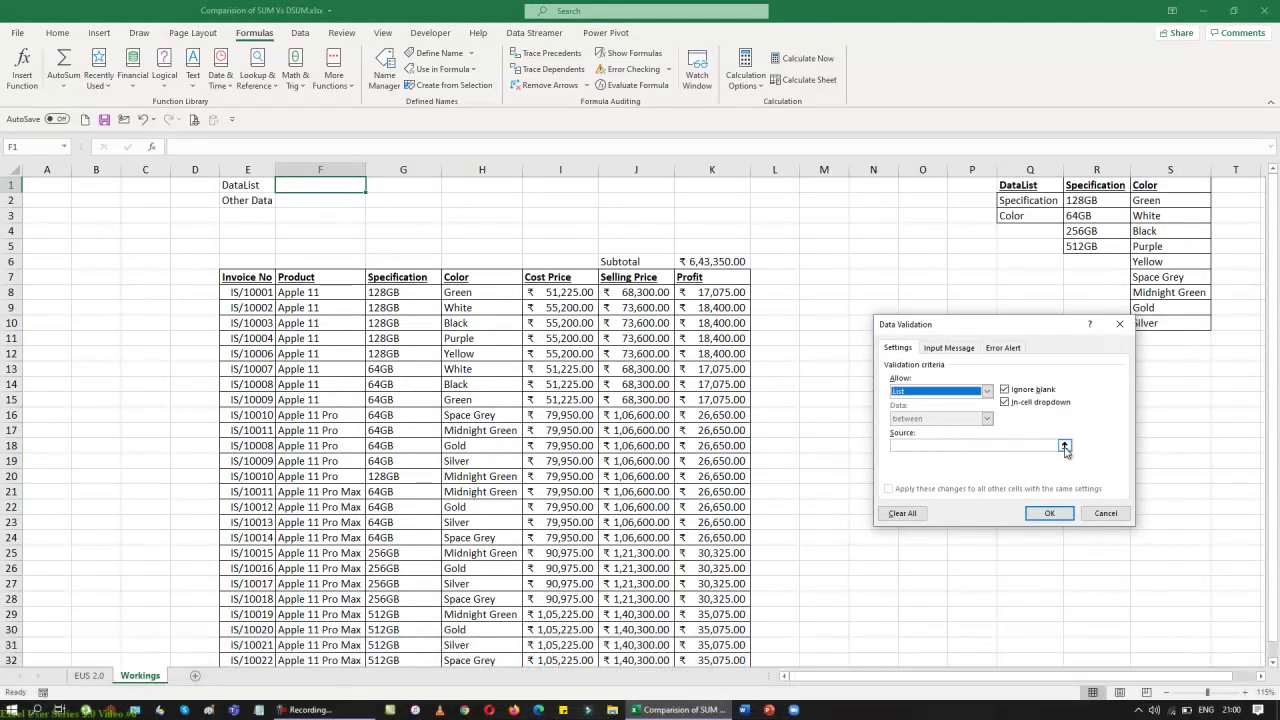
click(983, 447)
key(F3)
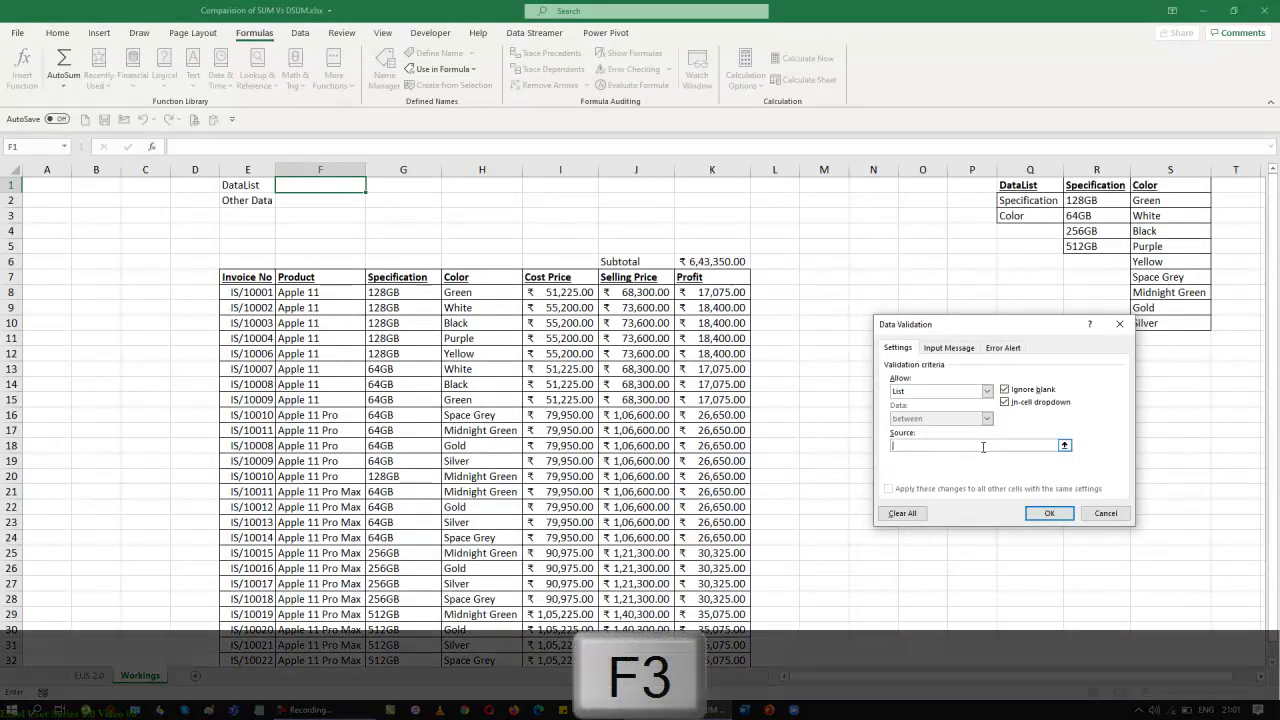
click(950, 402)
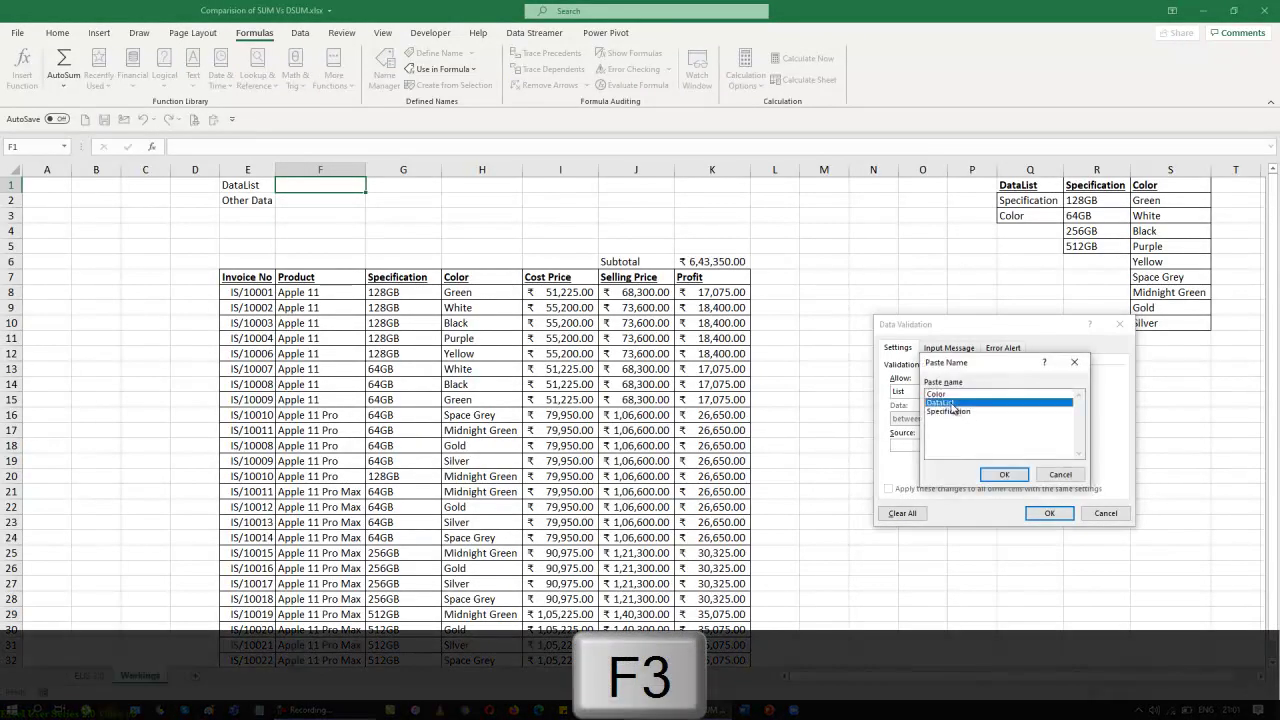
click(1004, 474)
Apply the list validation to F1 and choose Specification from its new dropdown
click(1058, 516)
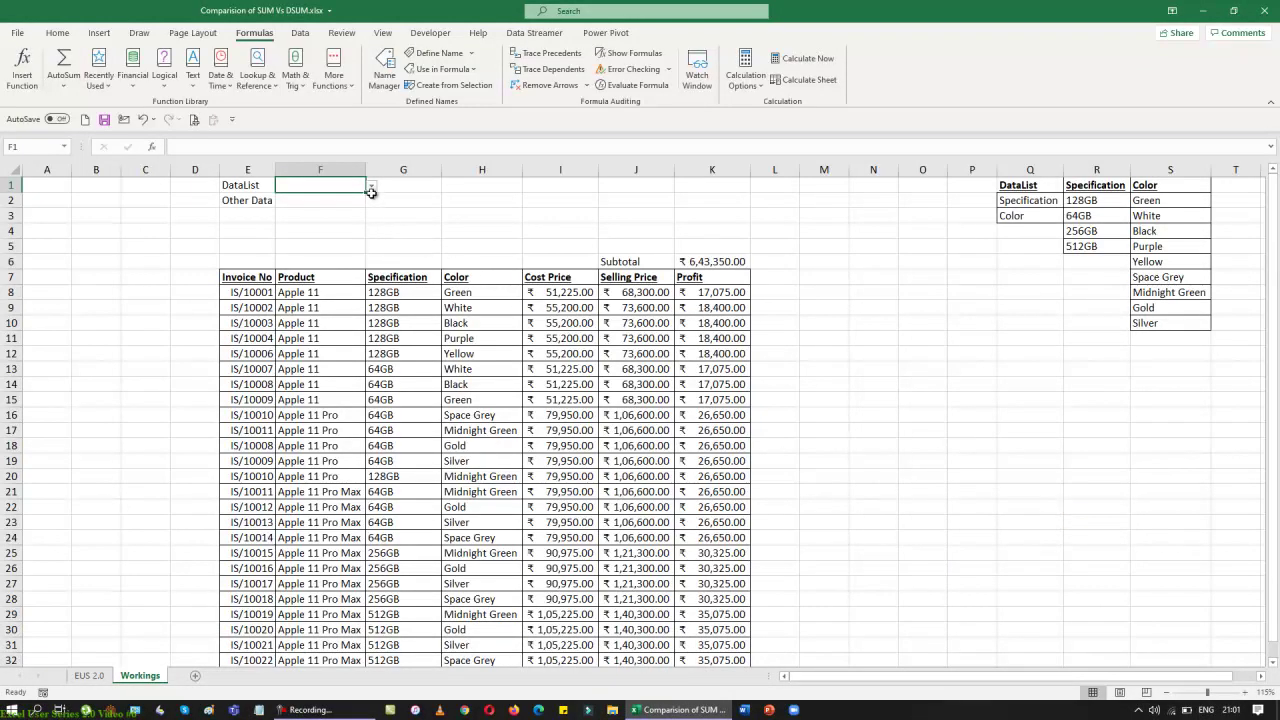
click(372, 191)
click(361, 199)
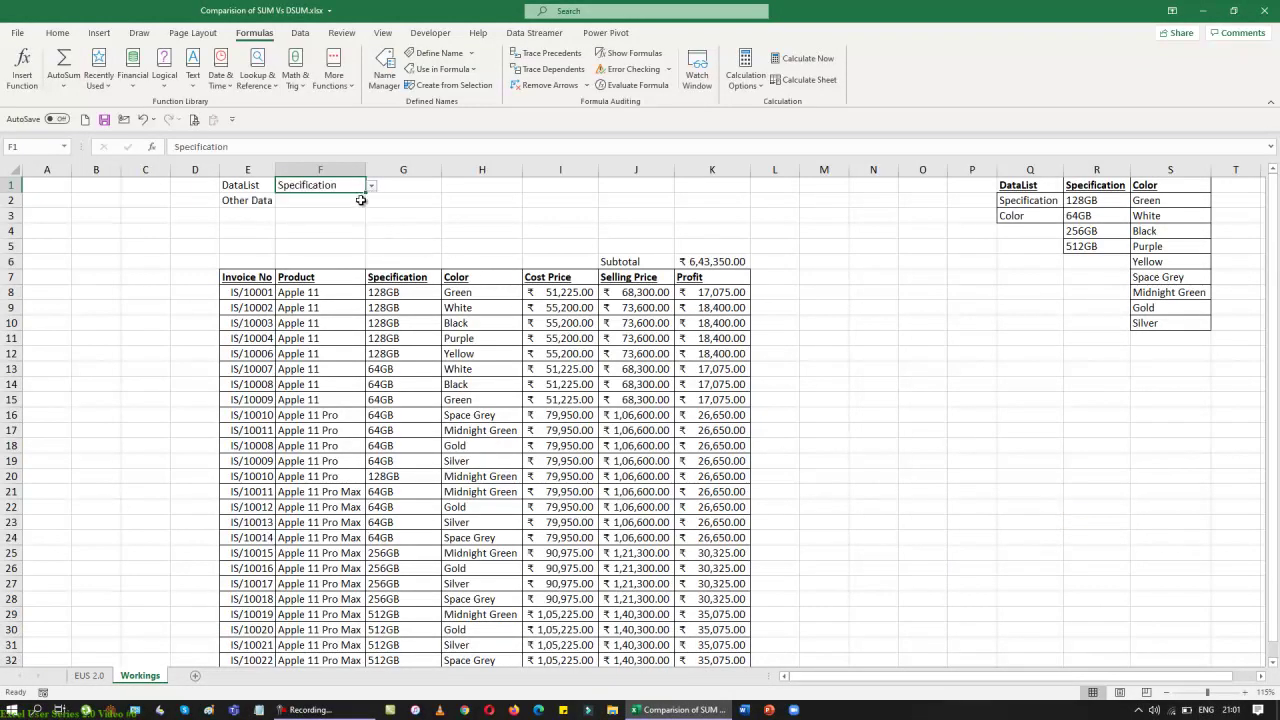
click(351, 199)
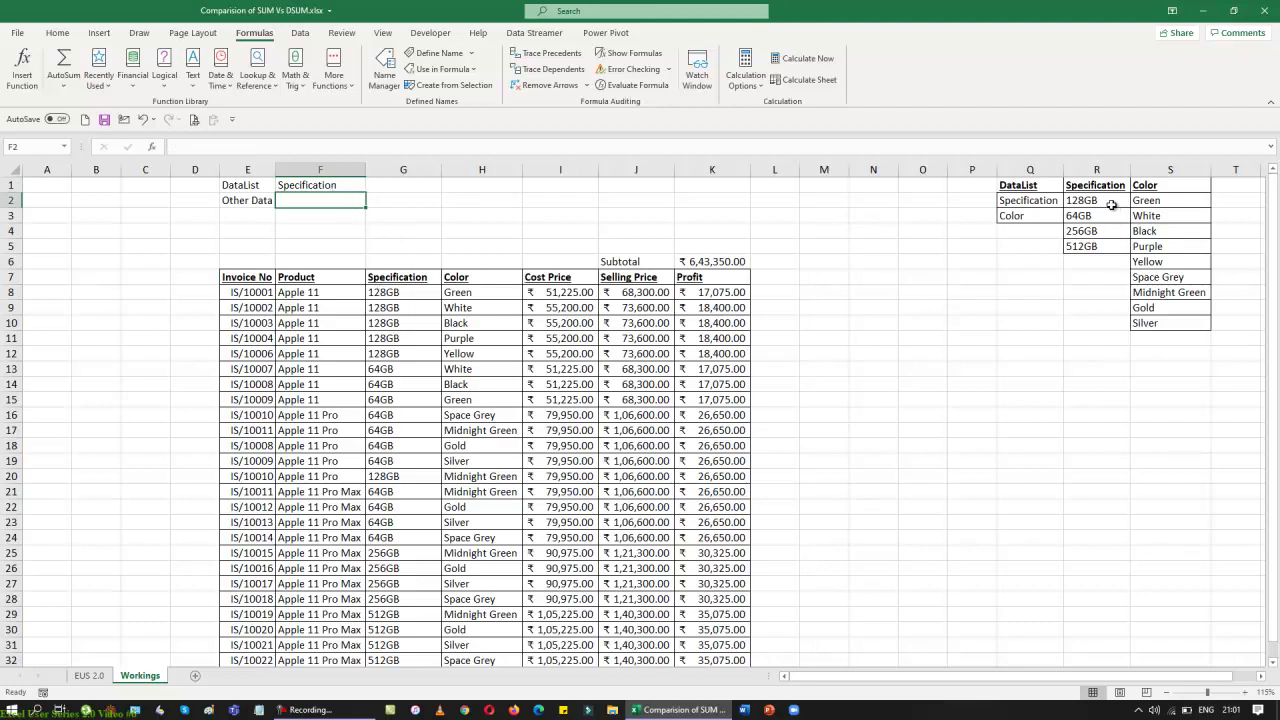
drag(1112, 204, 1109, 244)
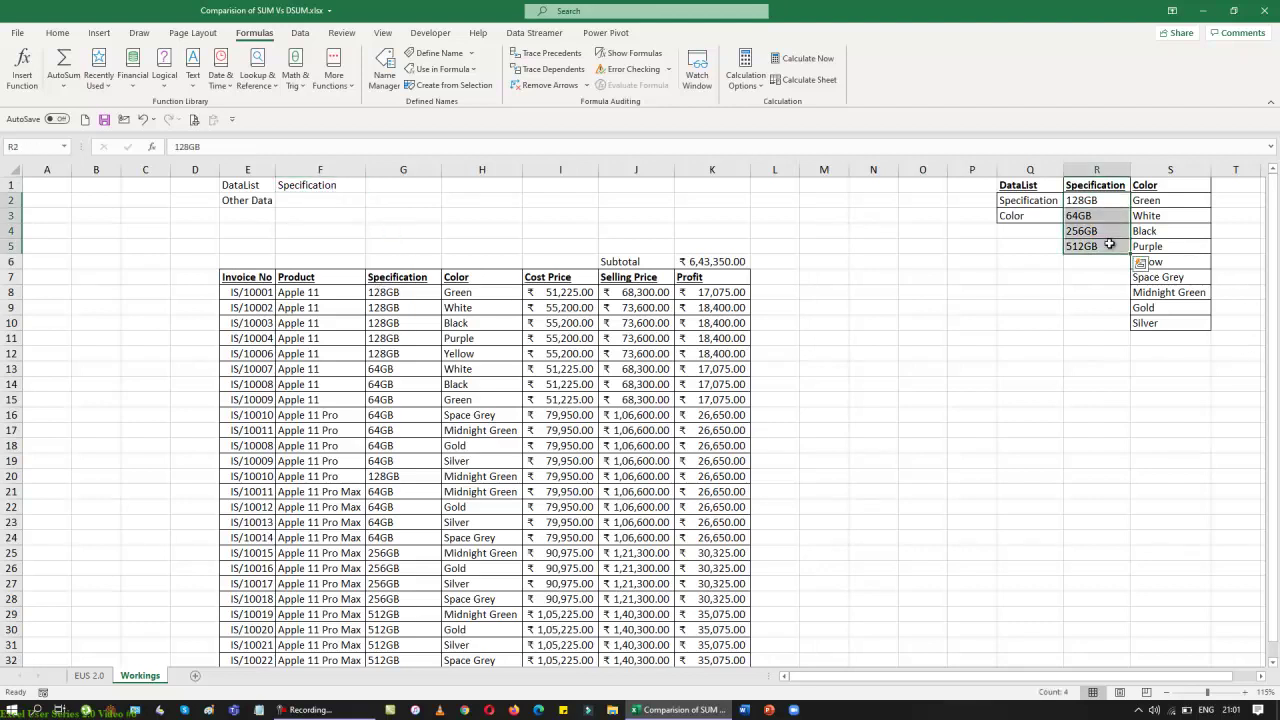
Change F1 to Color from its dropdown and select the colour values in column S
click(360, 186)
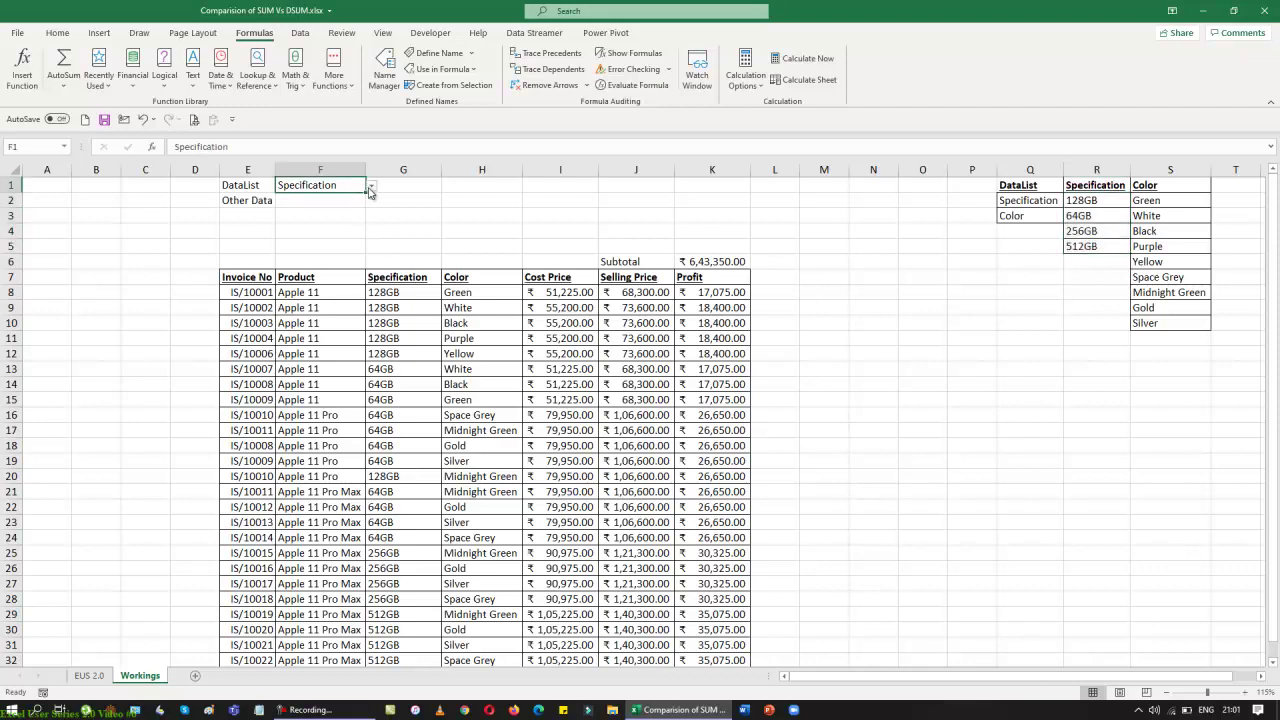
click(371, 186)
click(360, 207)
drag(1174, 206, 1170, 322)
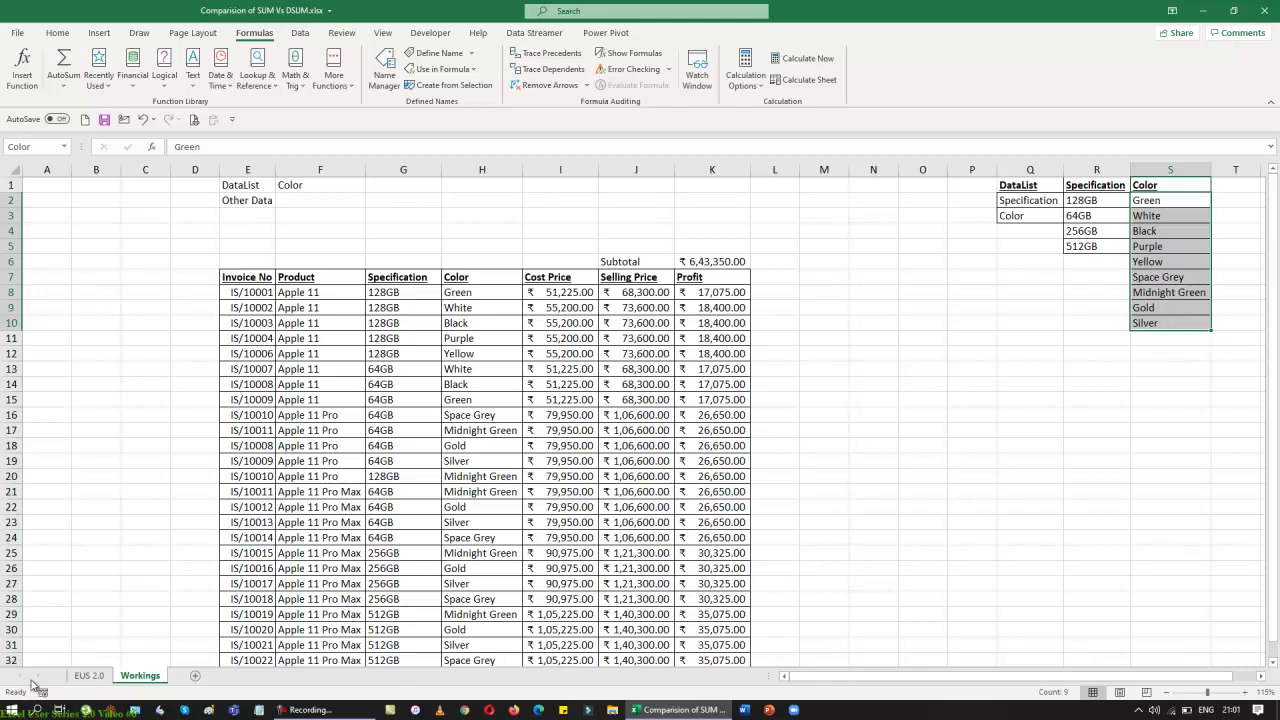
Switch to the EUS 2.0 sheet and back to Workings twice
click(89, 675)
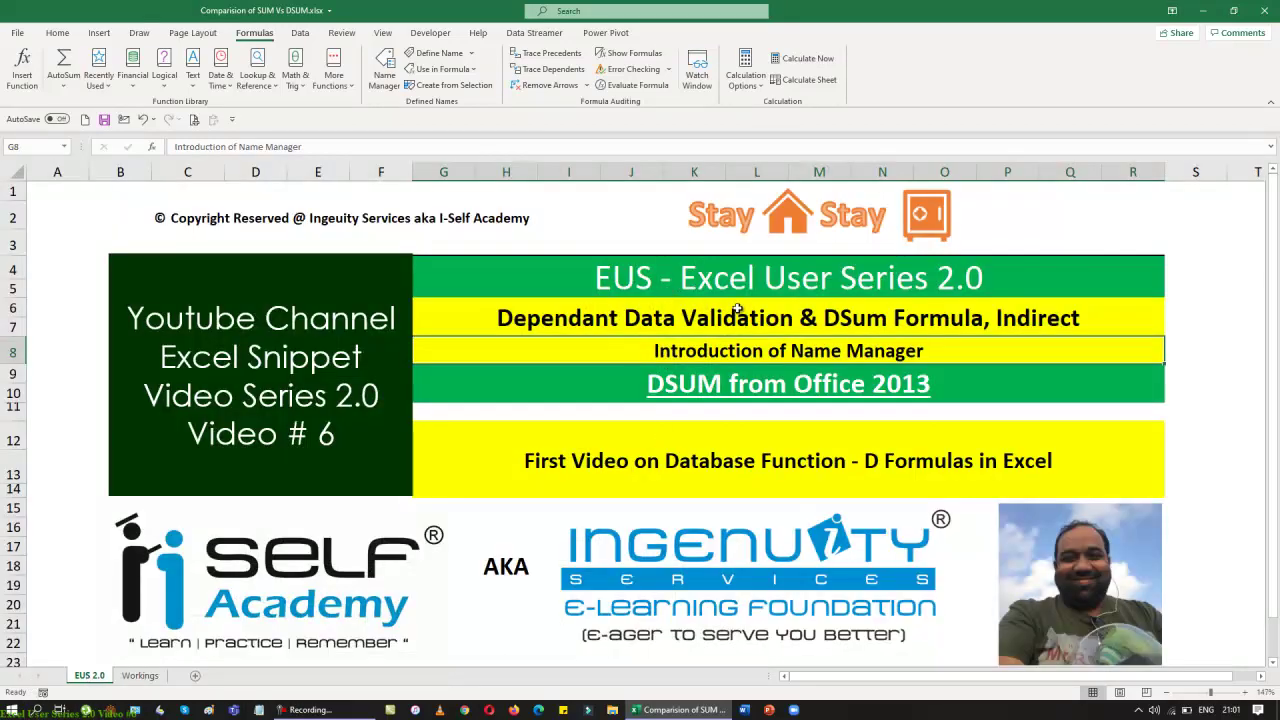
click(140, 676)
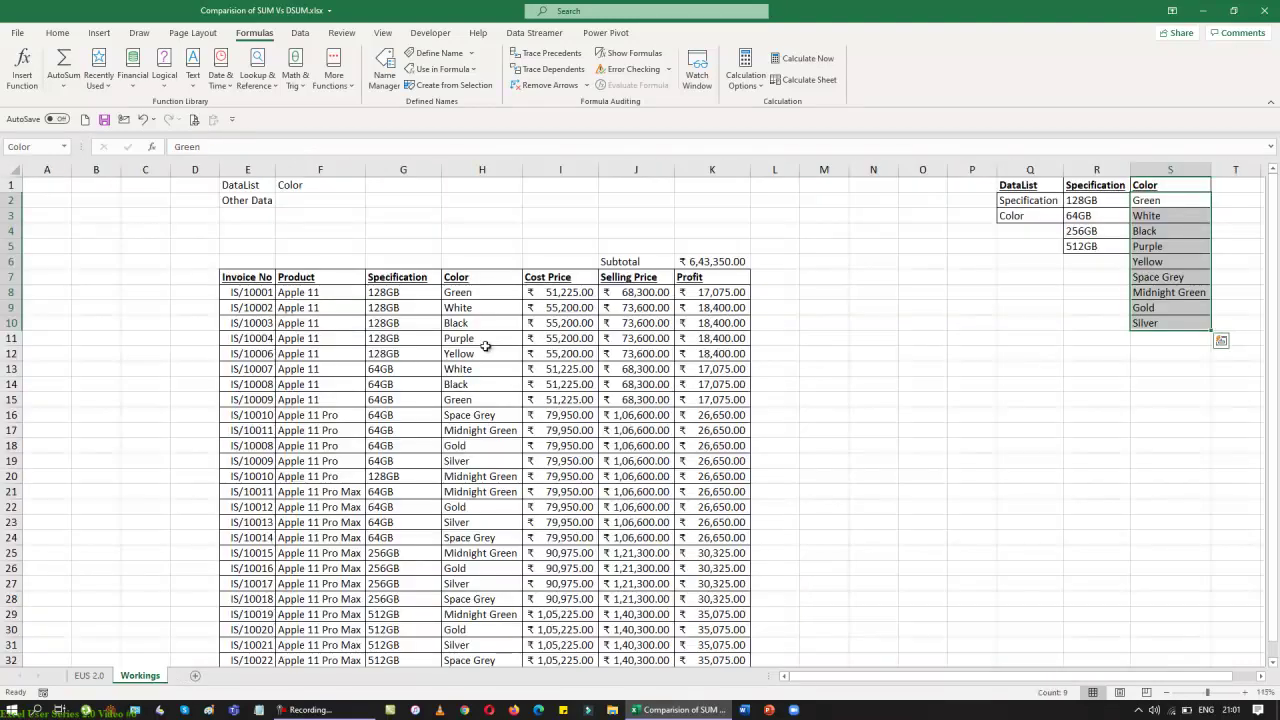
click(322, 203)
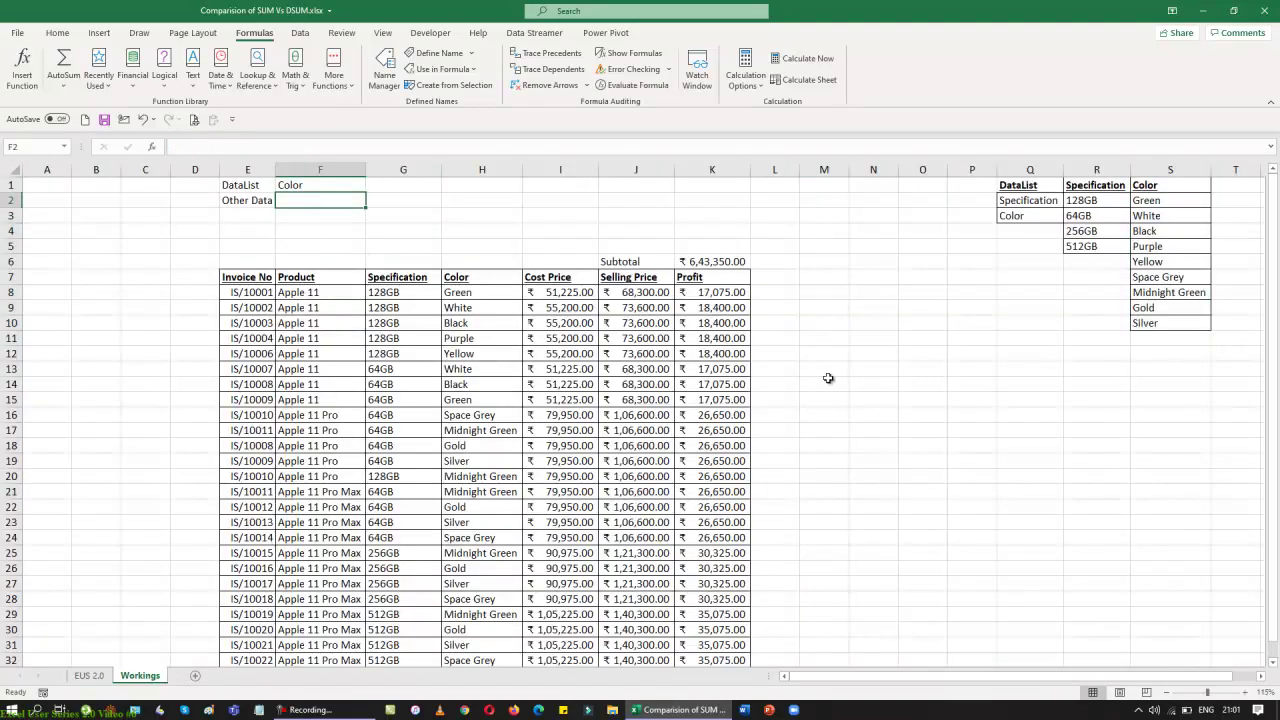
click(334, 186)
click(92, 677)
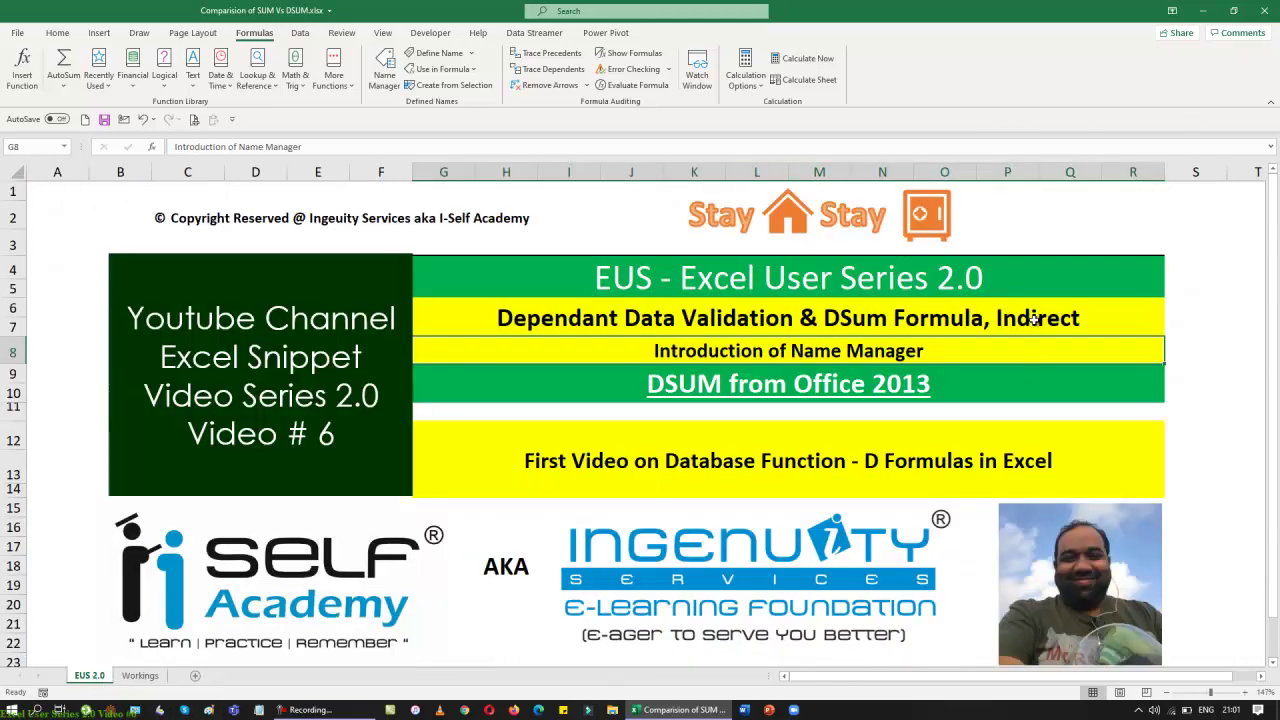
click(140, 676)
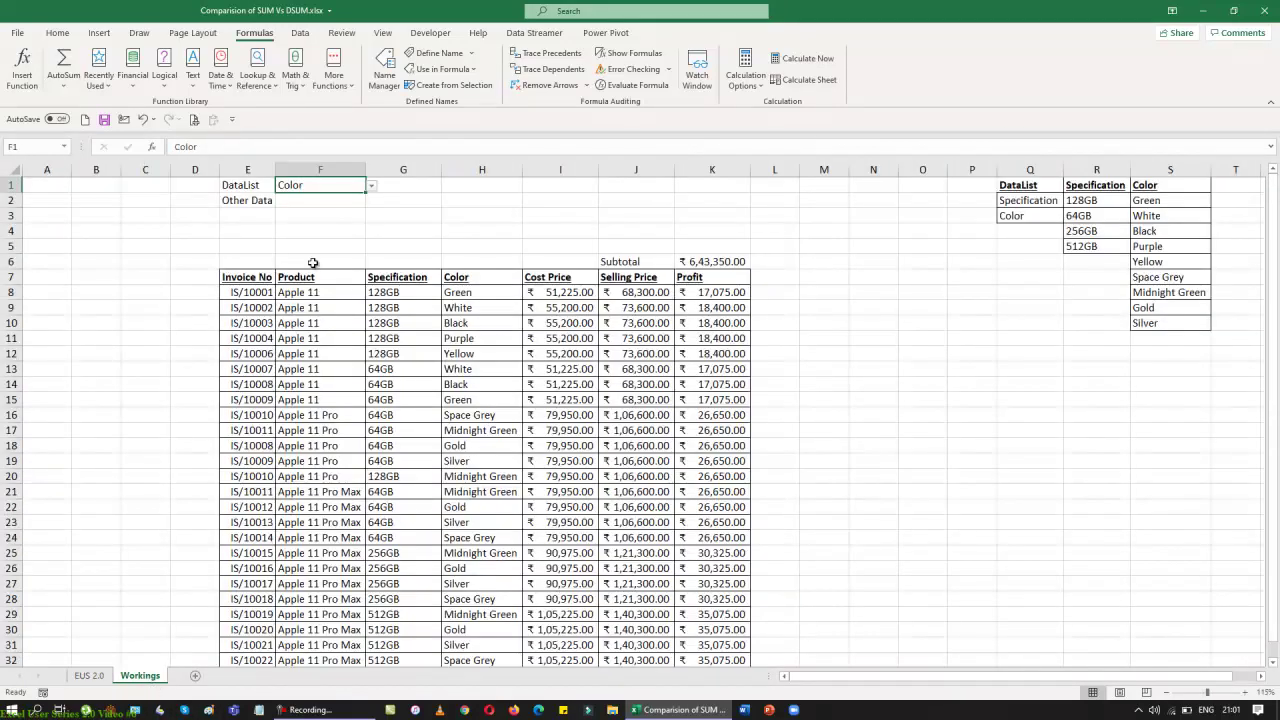
click(325, 200)
Give F2 list validation with the source =indirect($F$1)
key(alt+d)
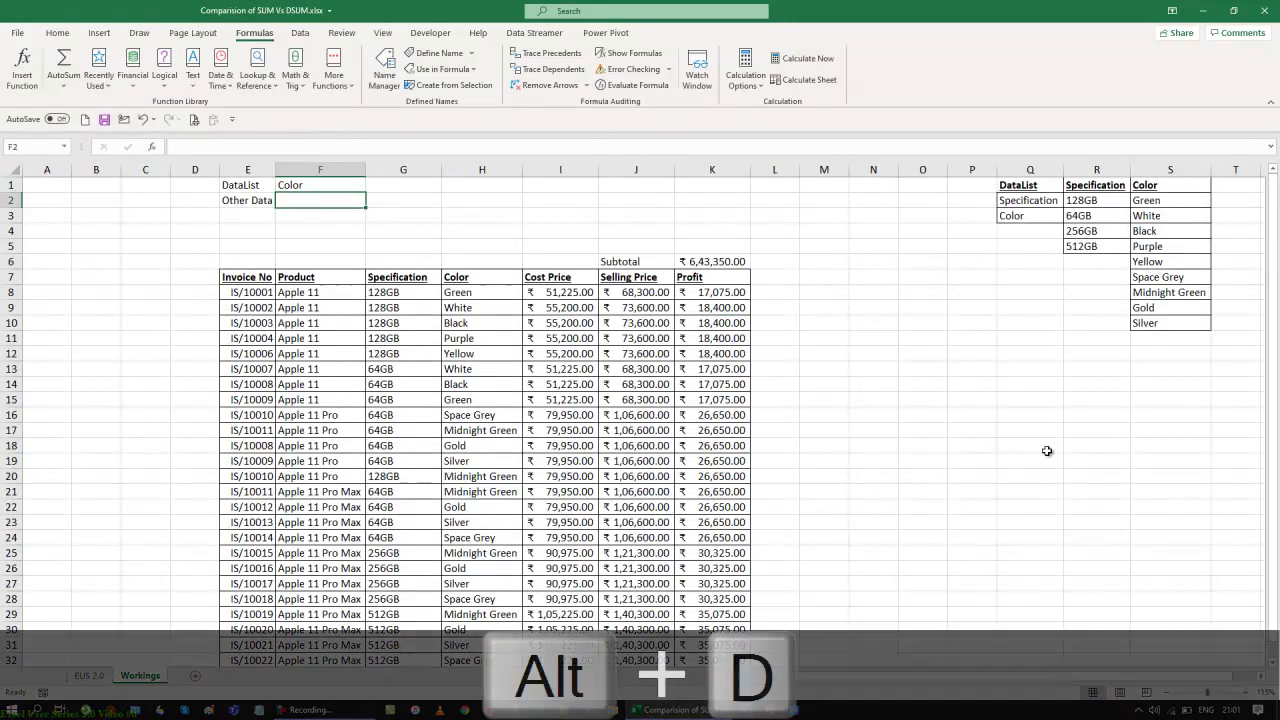
key(alt+l)
click(987, 391)
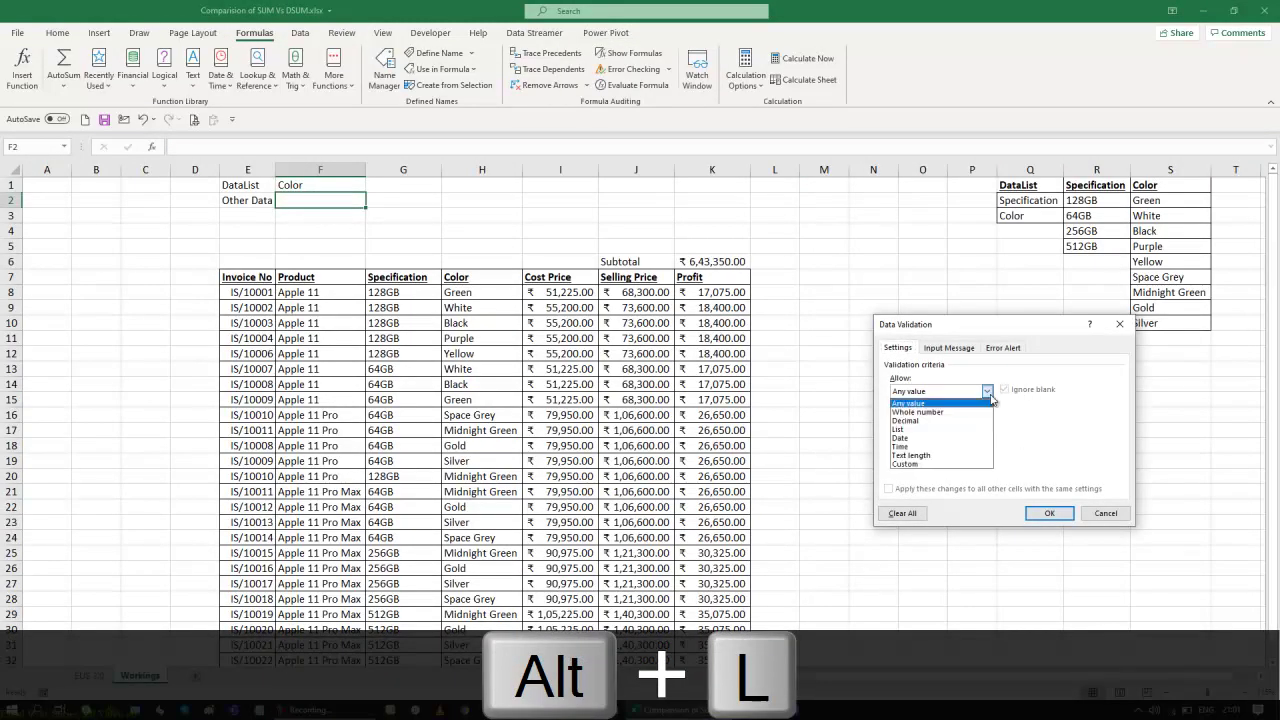
click(945, 429)
click(936, 444)
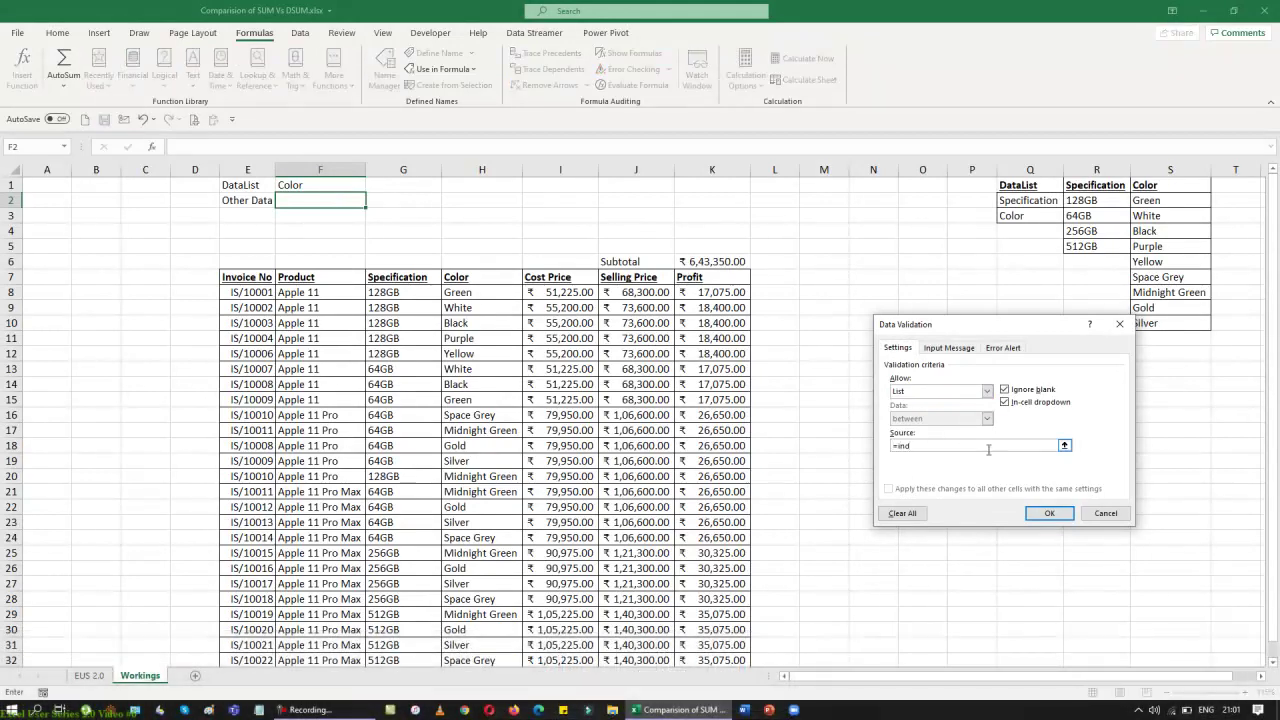
text(=indirect()
click(348, 184)
text())
click(1049, 513)
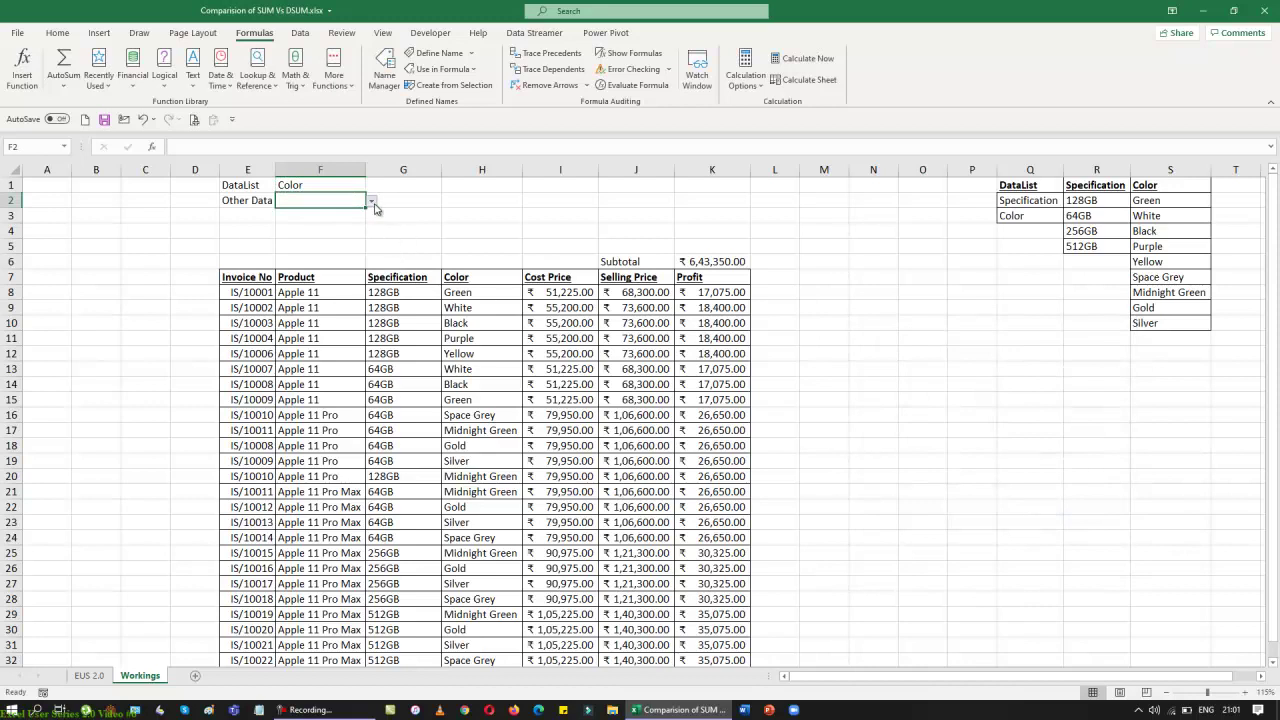
Set F1 back to Specification and check the choices in F2's dropdown
click(372, 203)
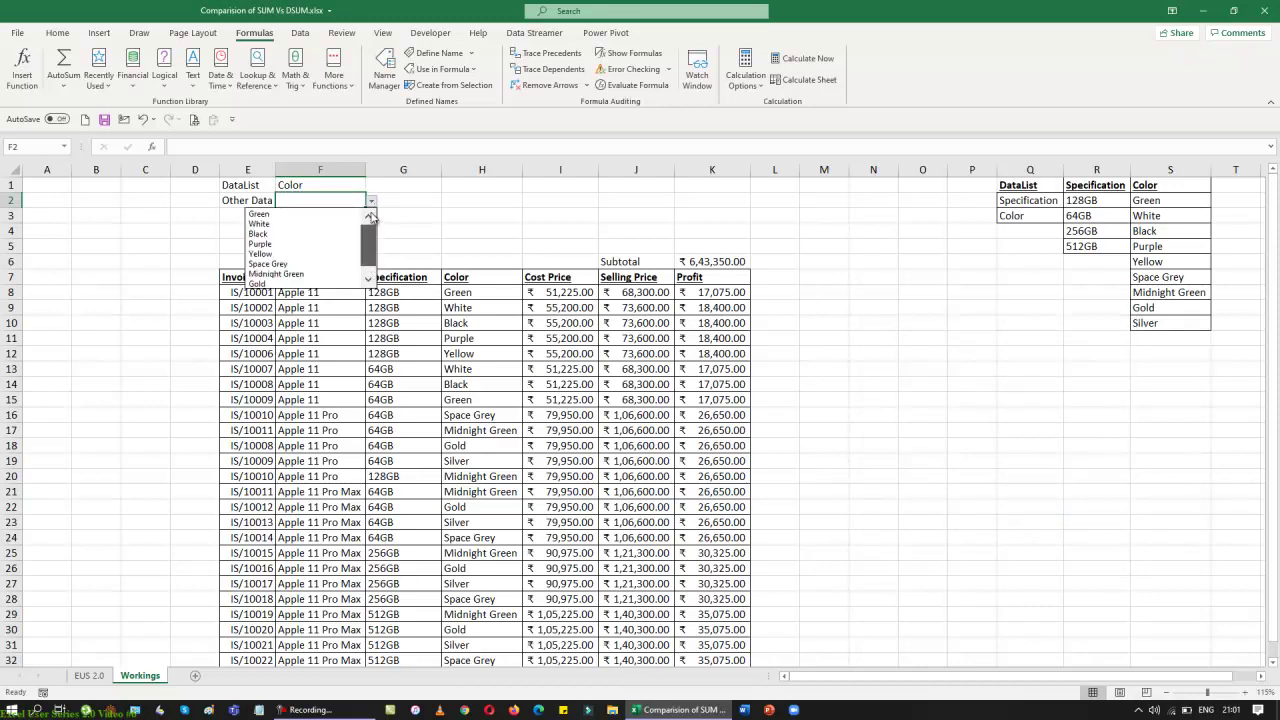
key(Escape)
click(349, 185)
click(371, 186)
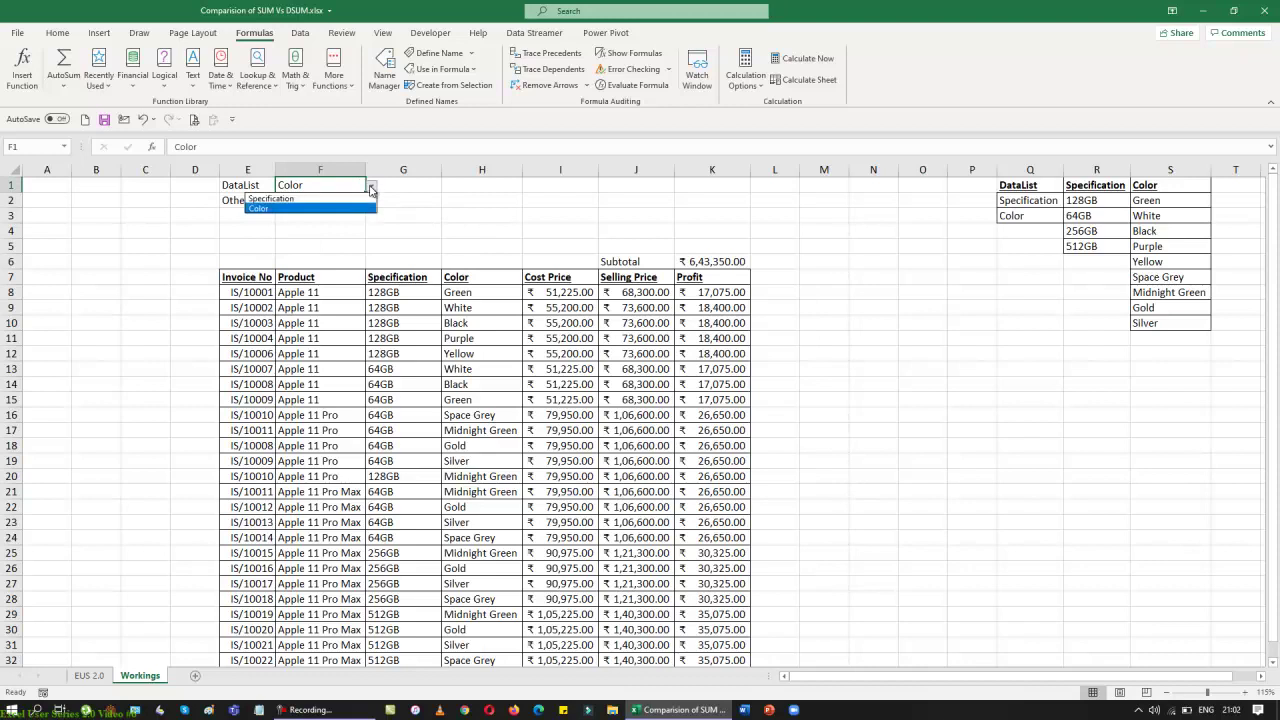
click(358, 199)
click(486, 229)
click(365, 204)
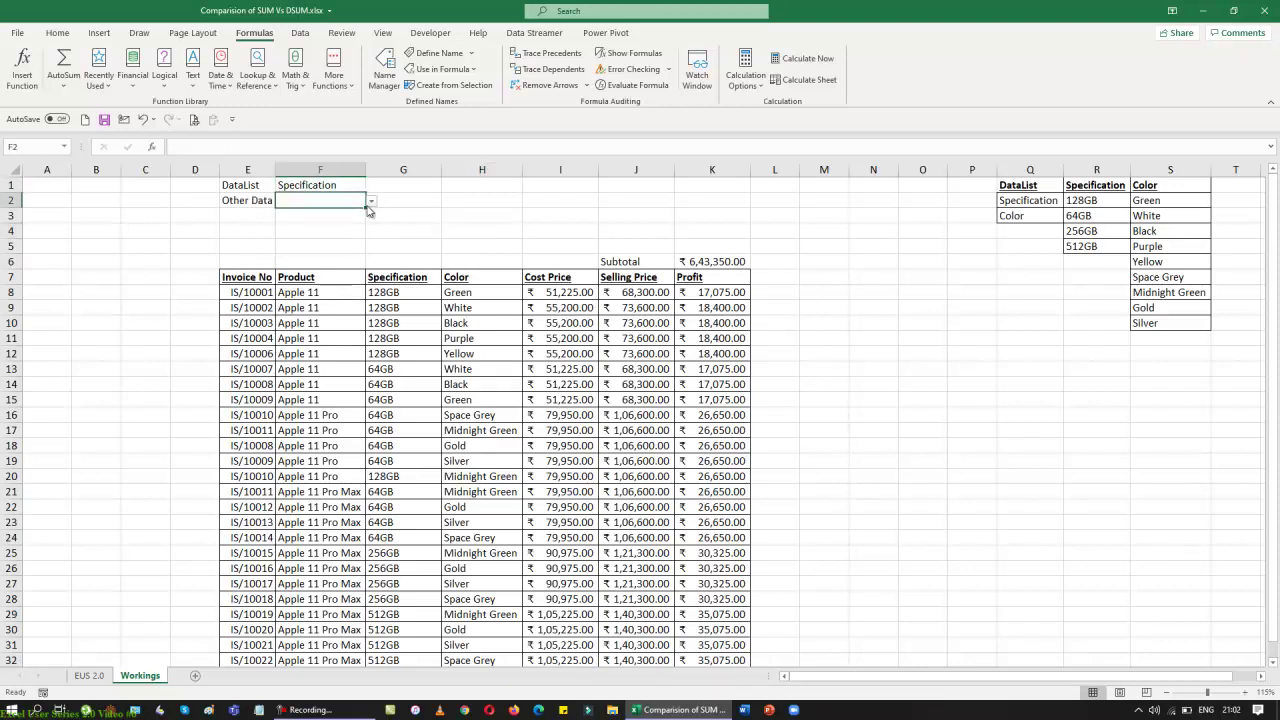
click(372, 203)
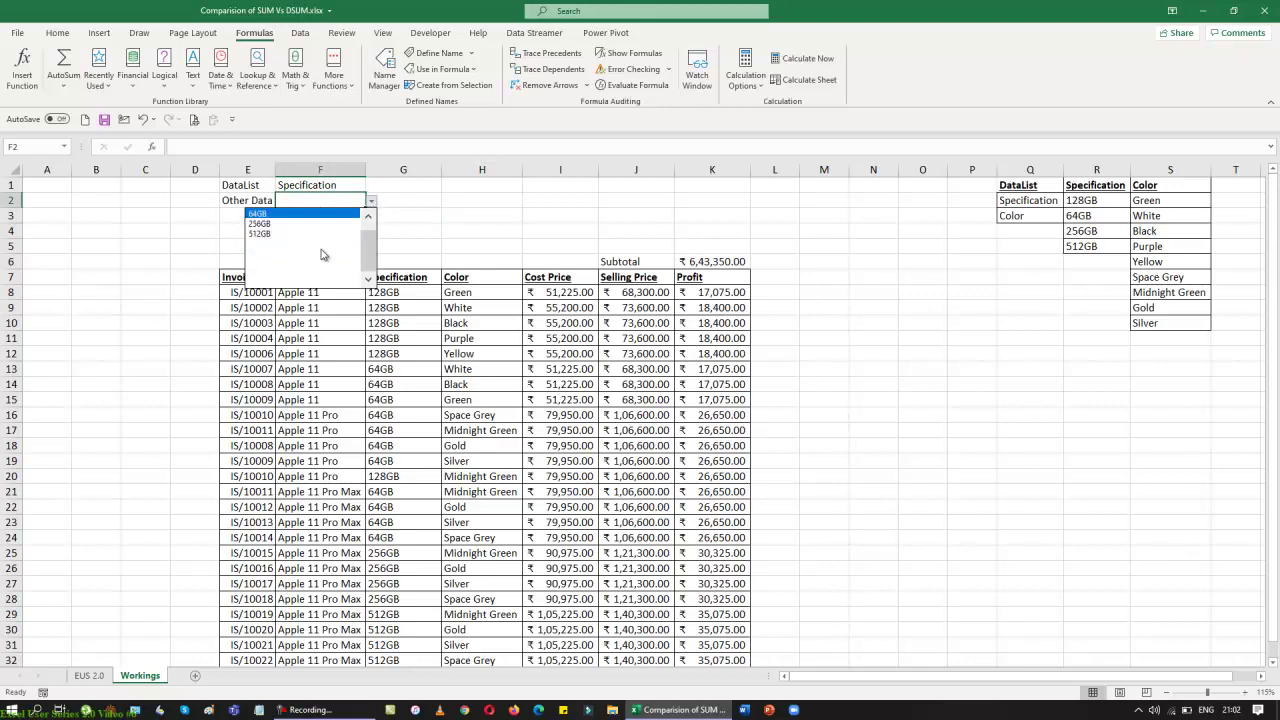
key(Escape)
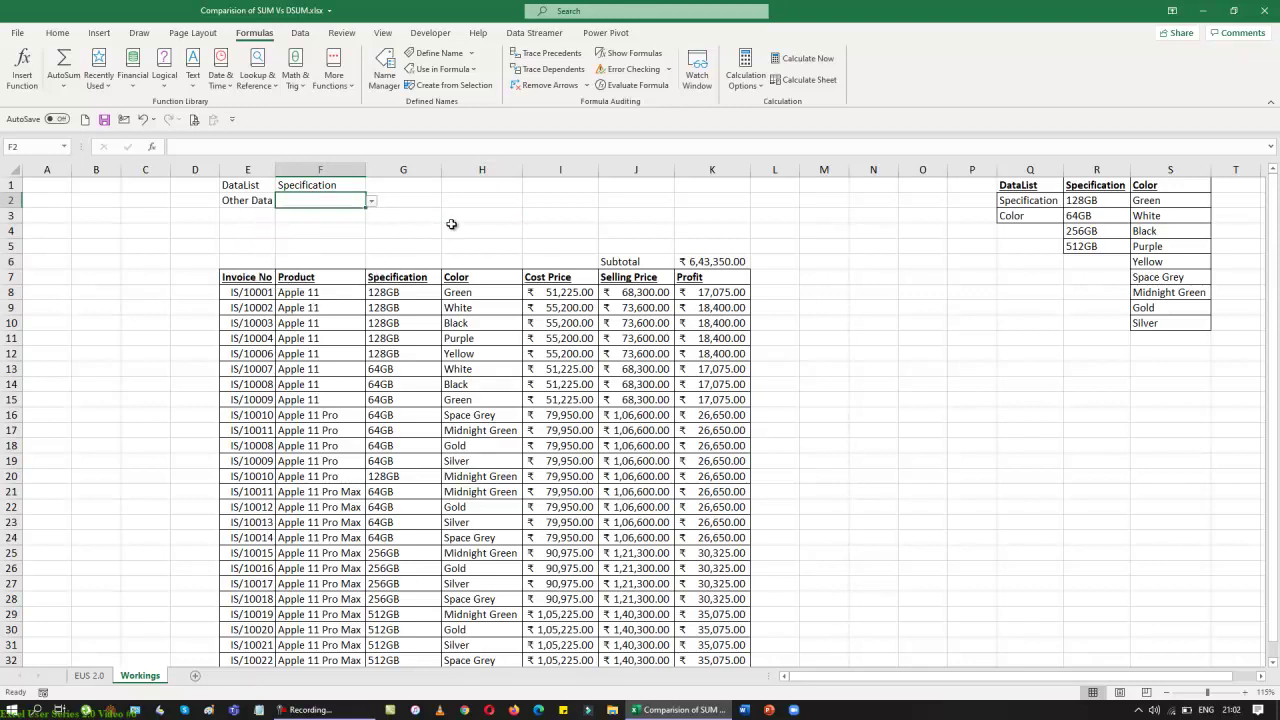
Redefine the Specification name as Workings!$R$2:$R$5 and recheck F2's dropdown
click(387, 71)
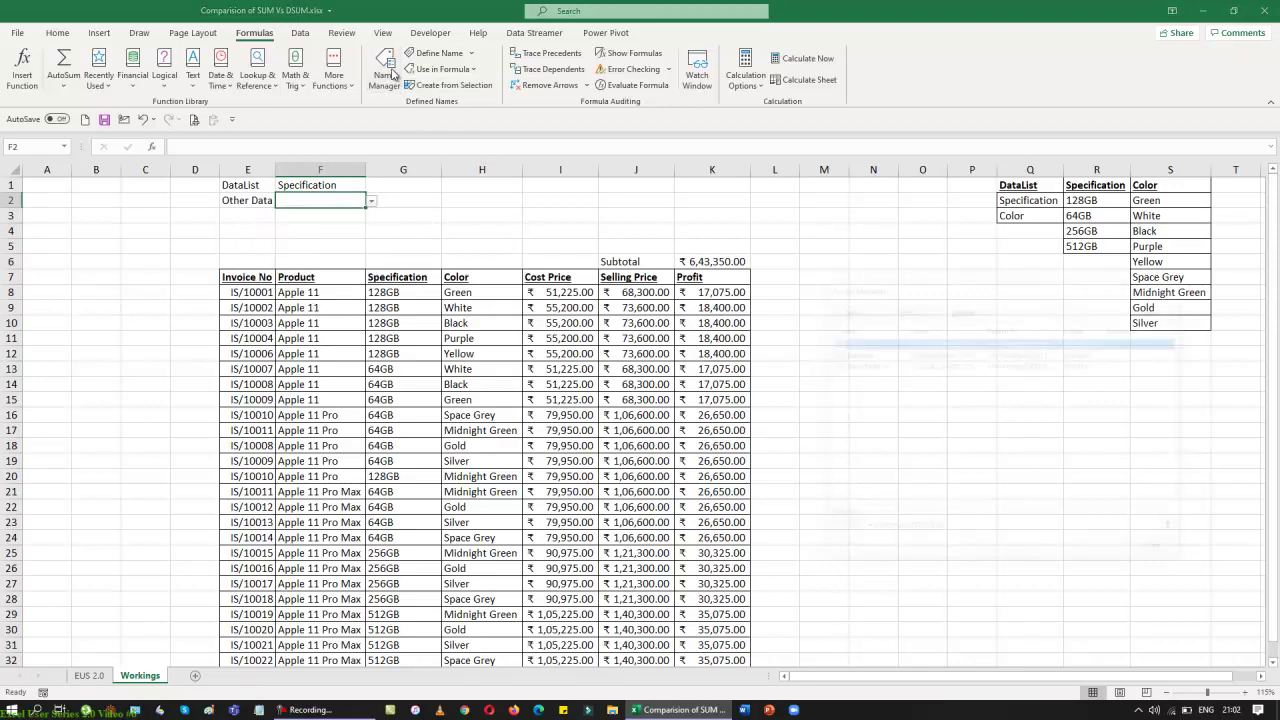
click(863, 365)
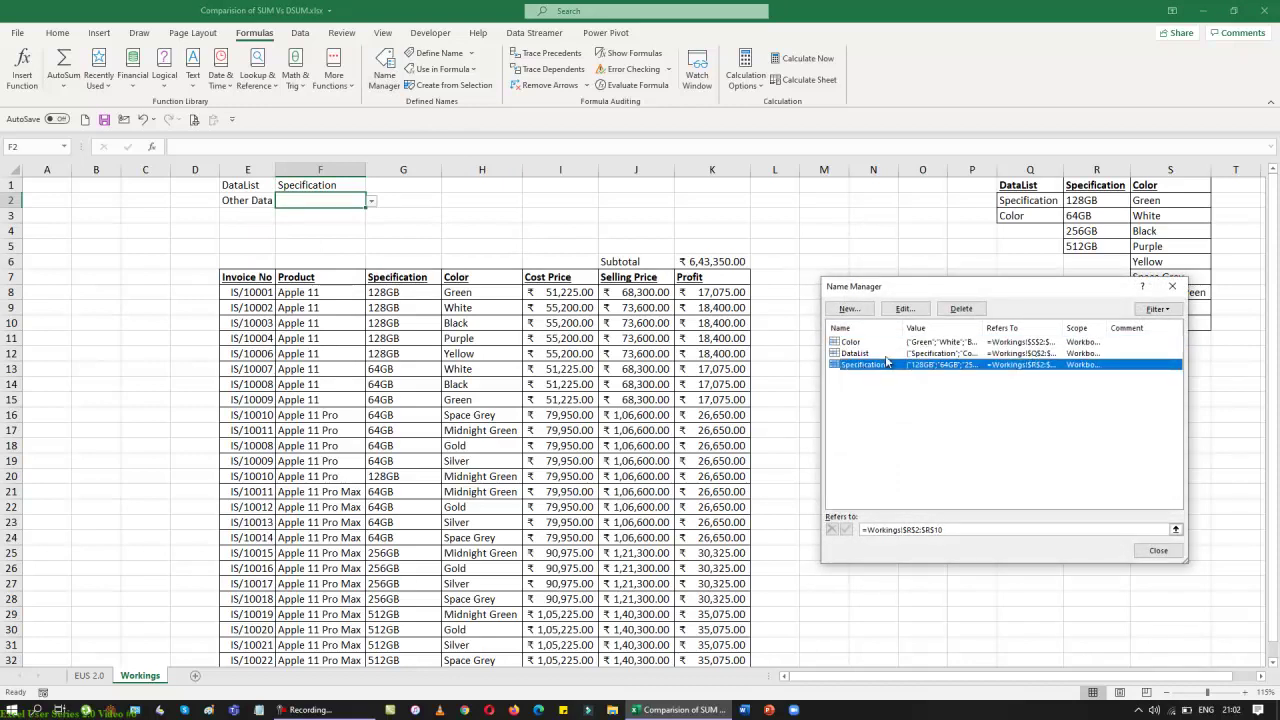
click(904, 308)
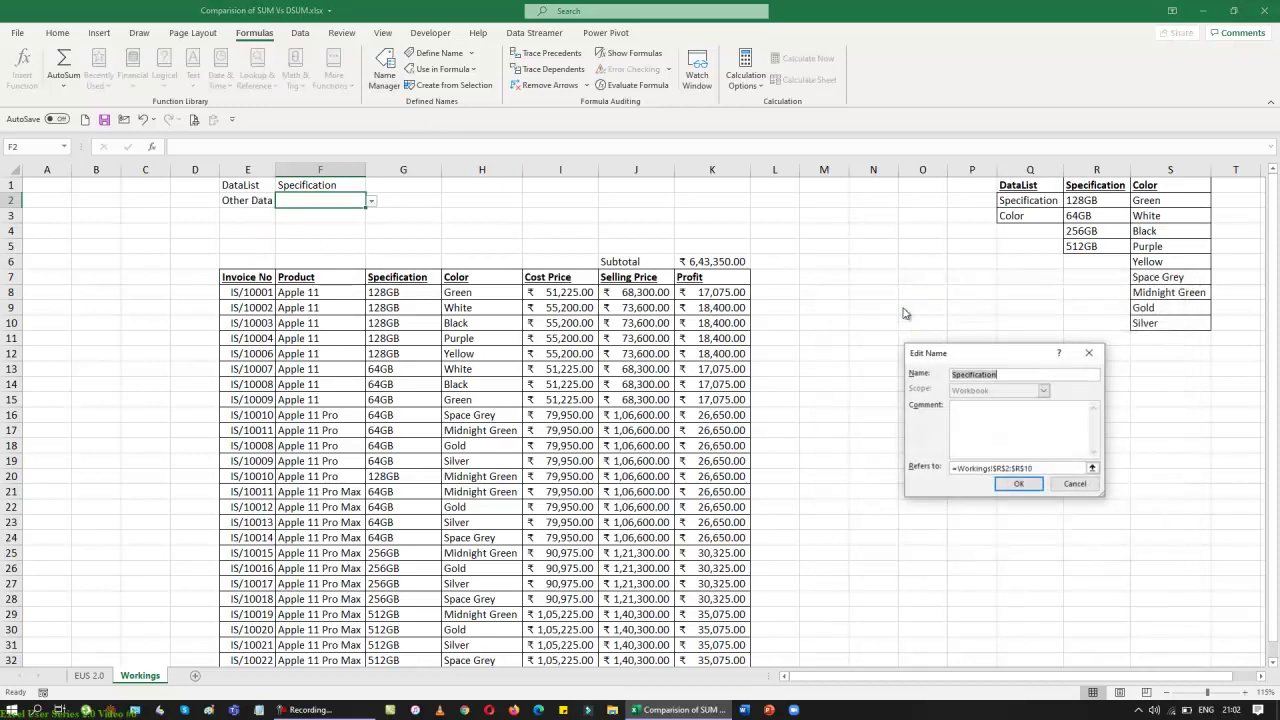
click(1092, 467)
drag(1094, 199, 1080, 247)
click(1093, 375)
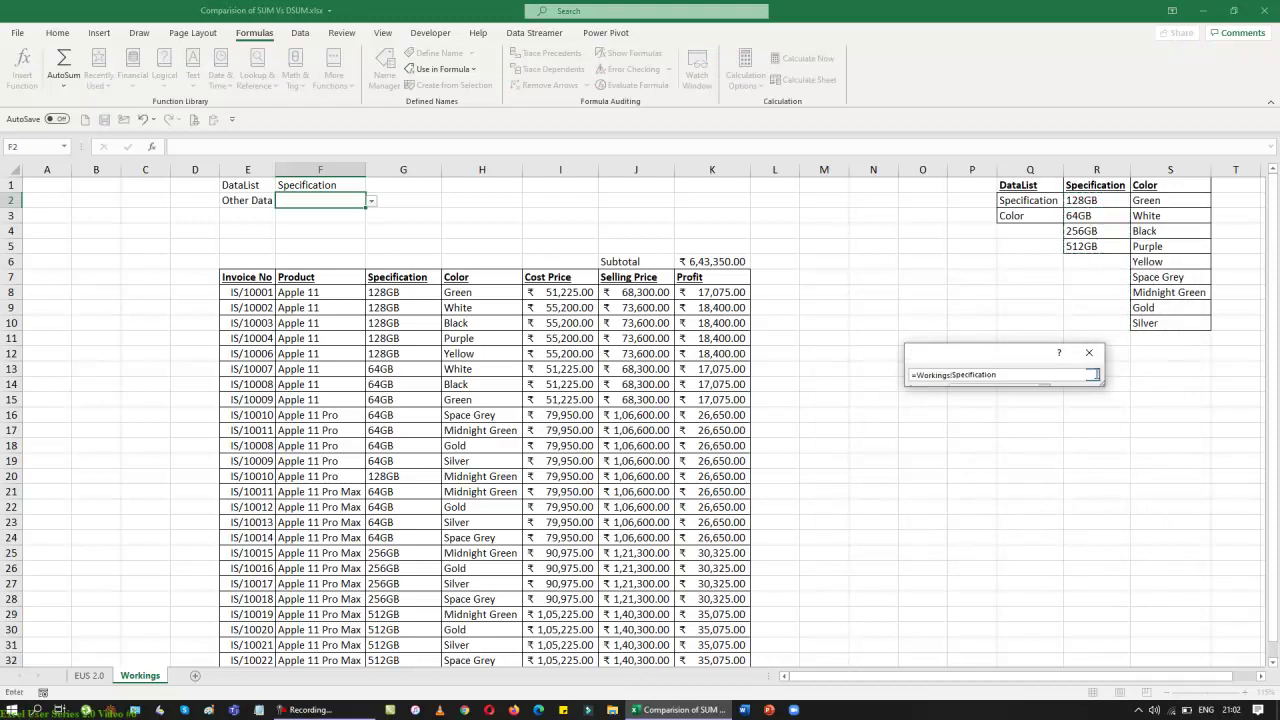
click(1016, 489)
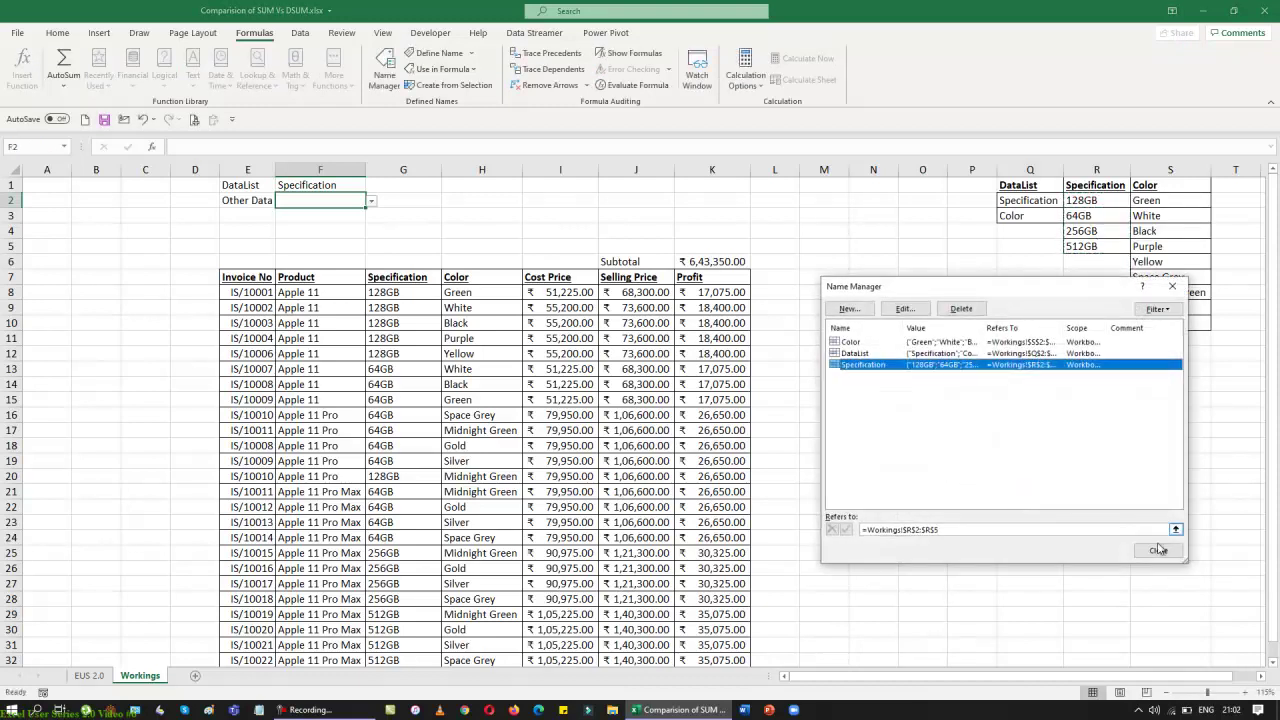
click(1158, 549)
click(1077, 446)
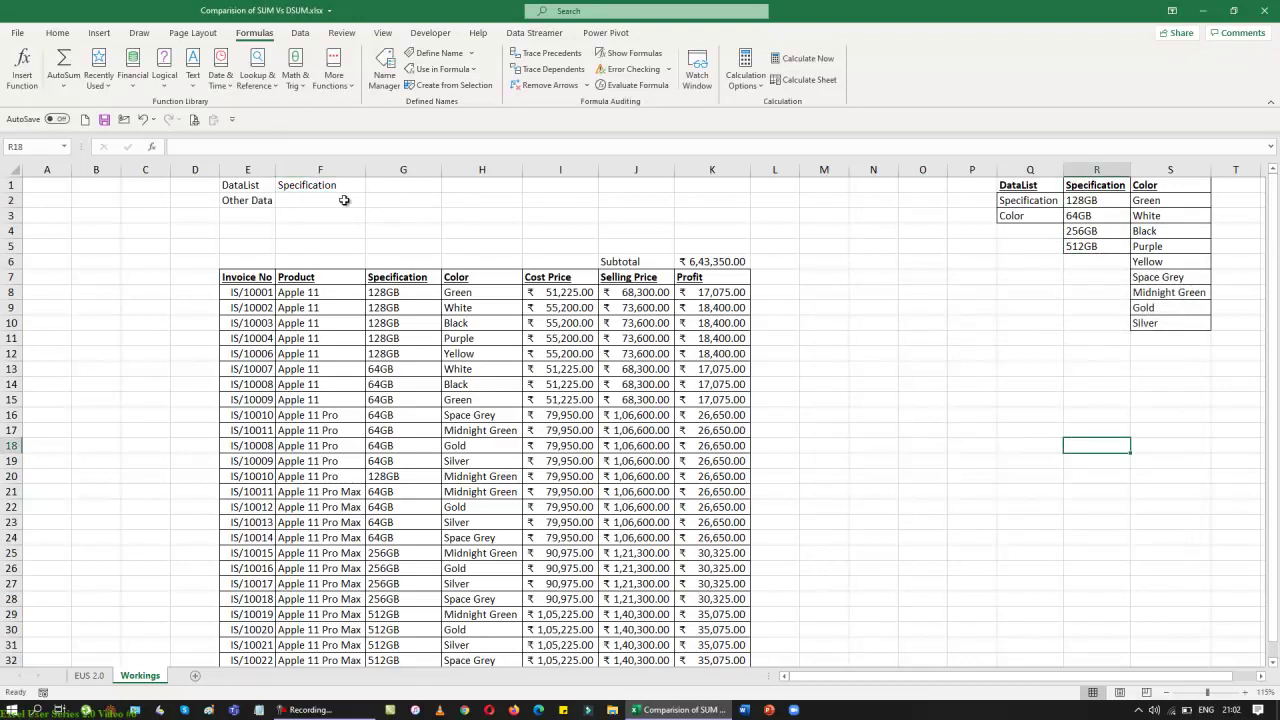
click(343, 200)
click(371, 201)
Choose 128GB in F2 and enter the heading 'Database - DSUM' in G1
click(259, 213)
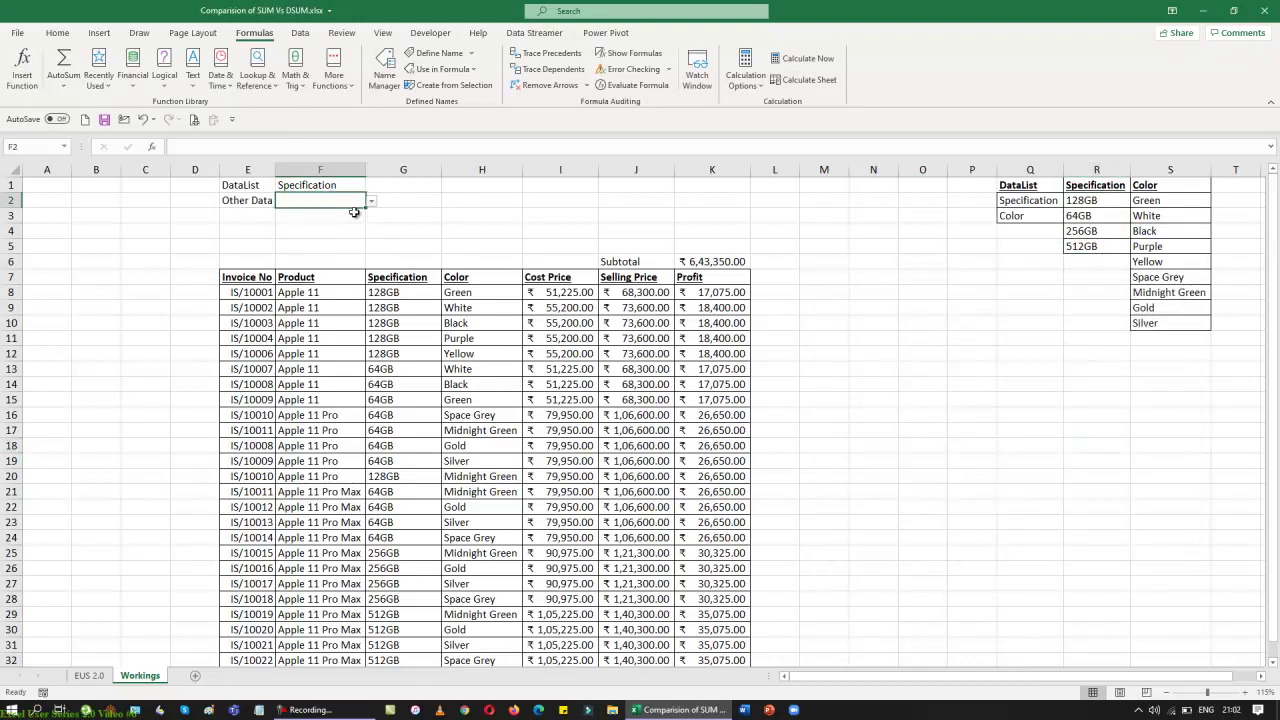
drag(438, 213, 475, 228)
click(909, 307)
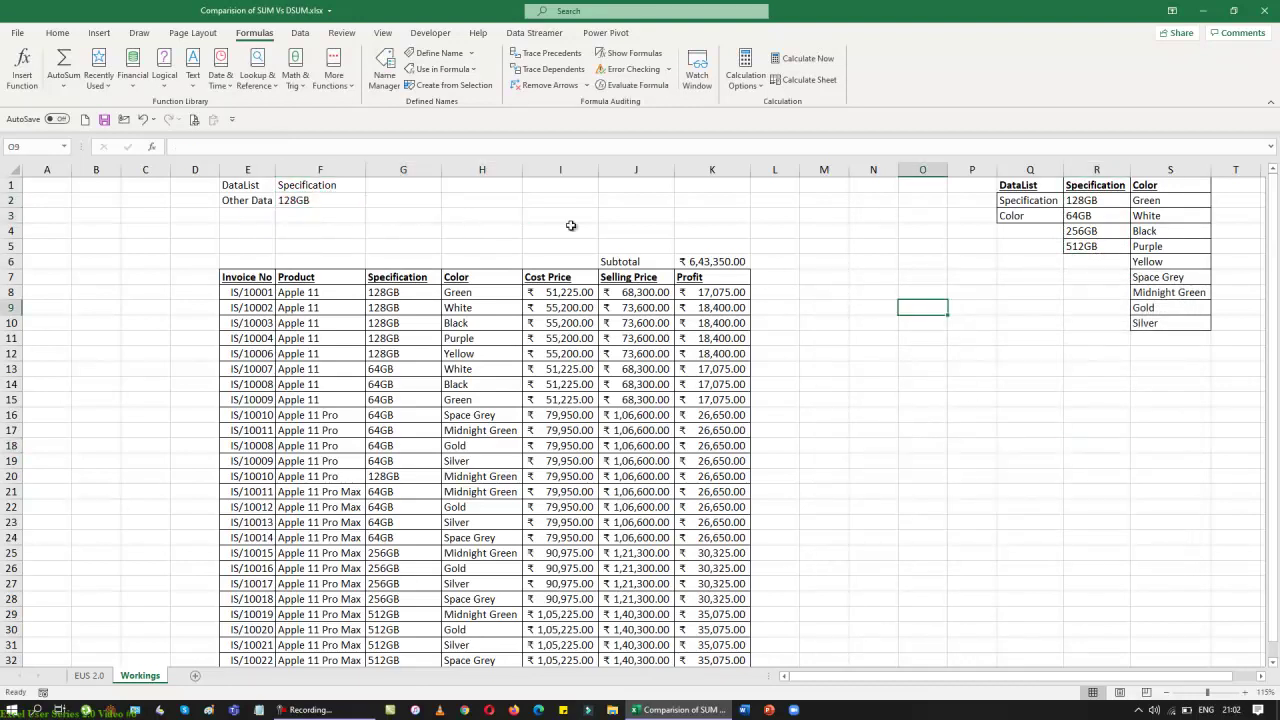
click(401, 185)
text(Data)
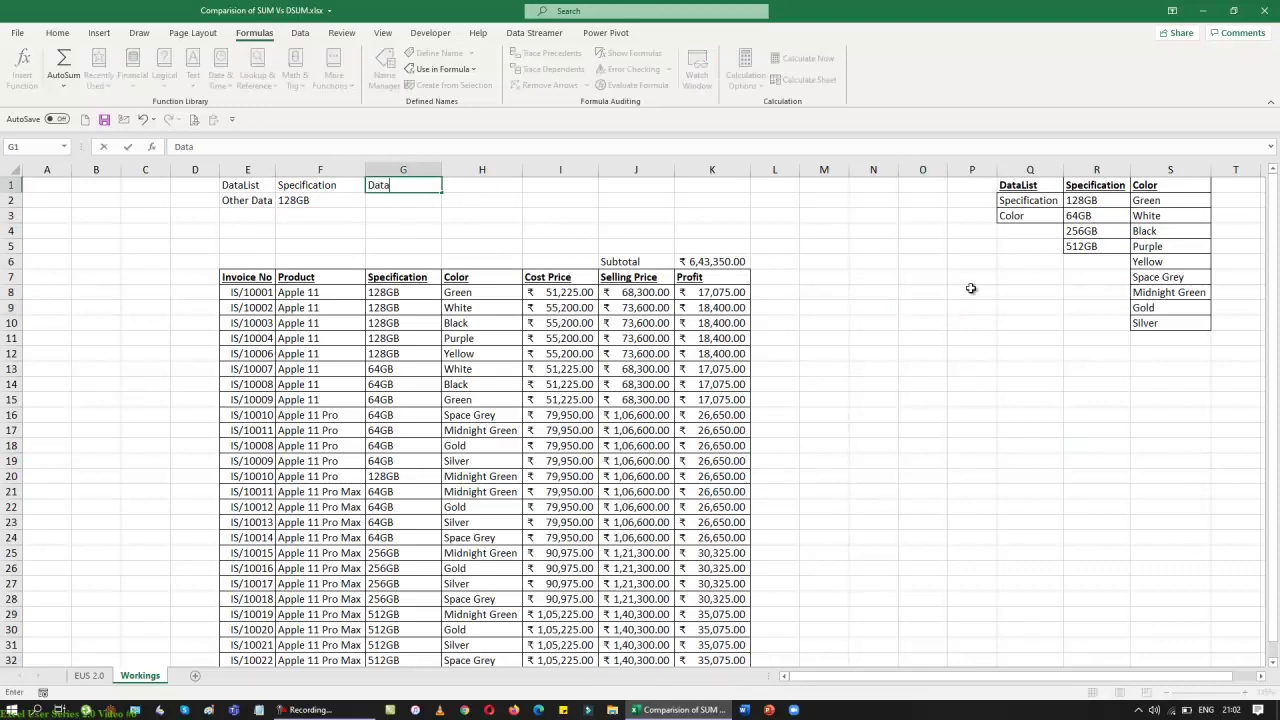
text(base)
key(BackSpace)
text(se - DSUM)
key(Return)
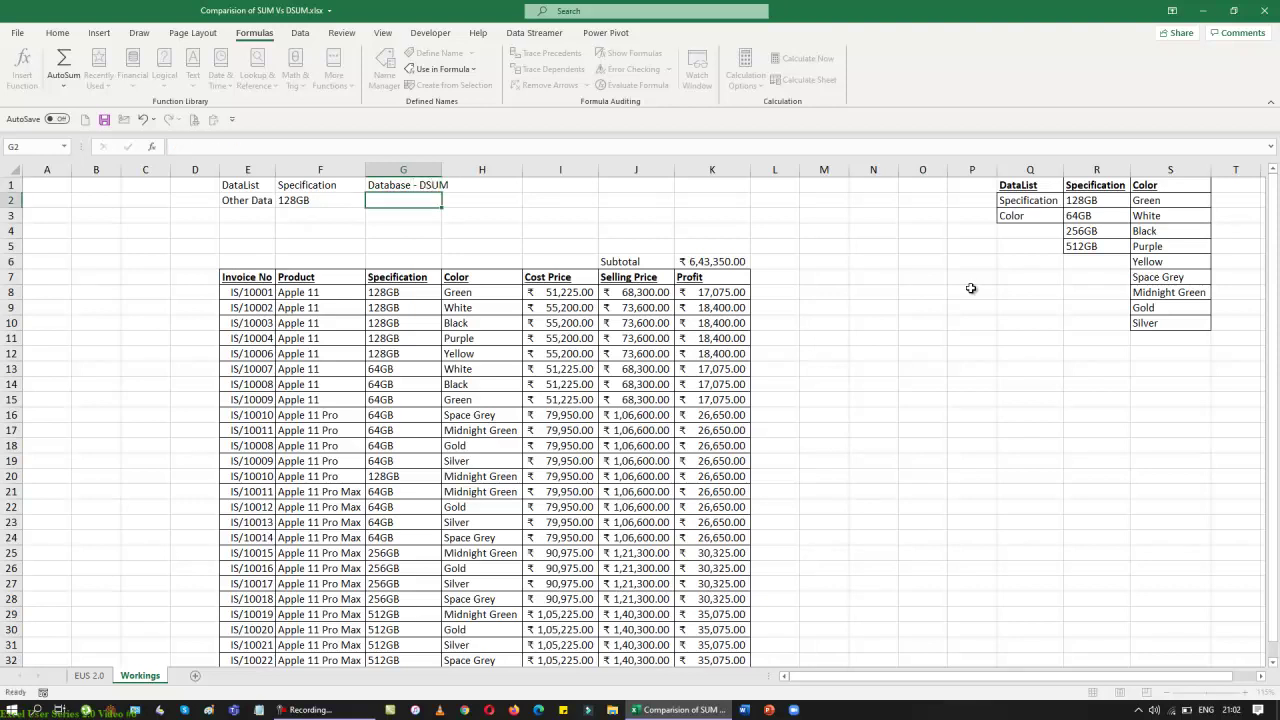
Start a =DSUM formula in G2 and bring up its Function Arguments
text(=dsum)
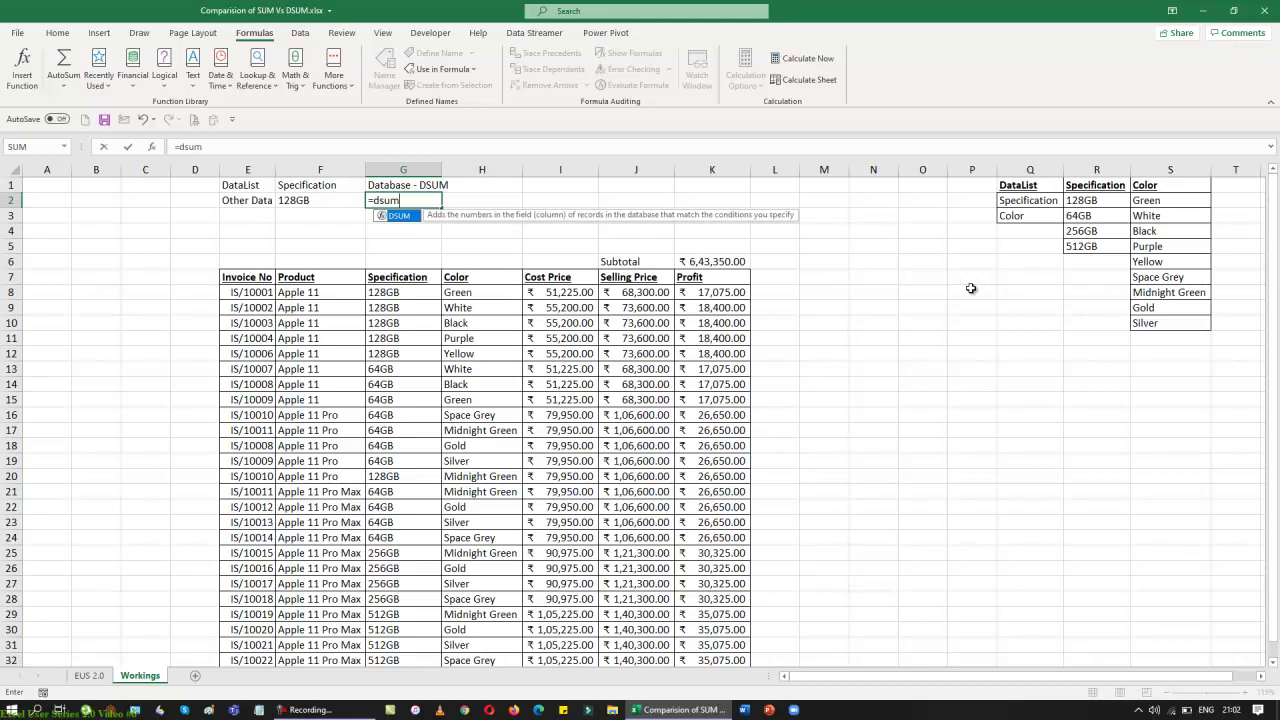
key(Tab)
key(ctrl+a)
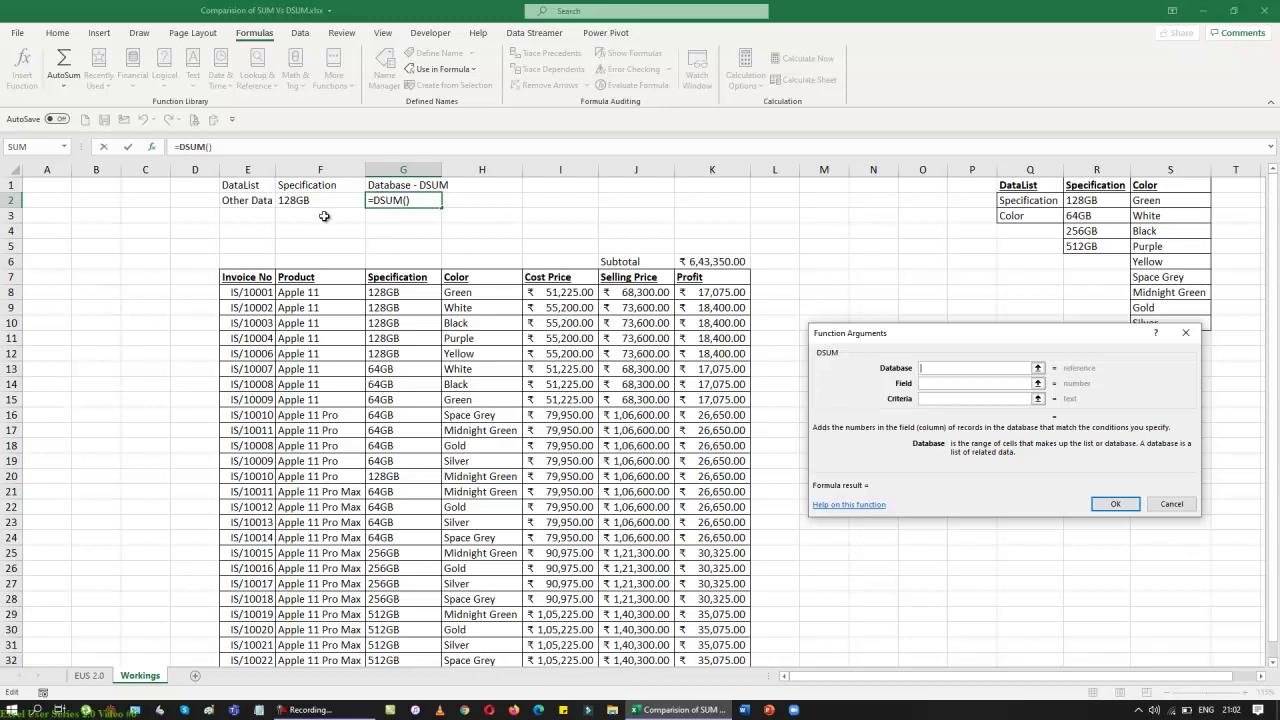
Set the DSUM database to the absolute range $E$7:$K$32 and the field to "profit"
click(251, 278)
key(ctrl+shift+Down)
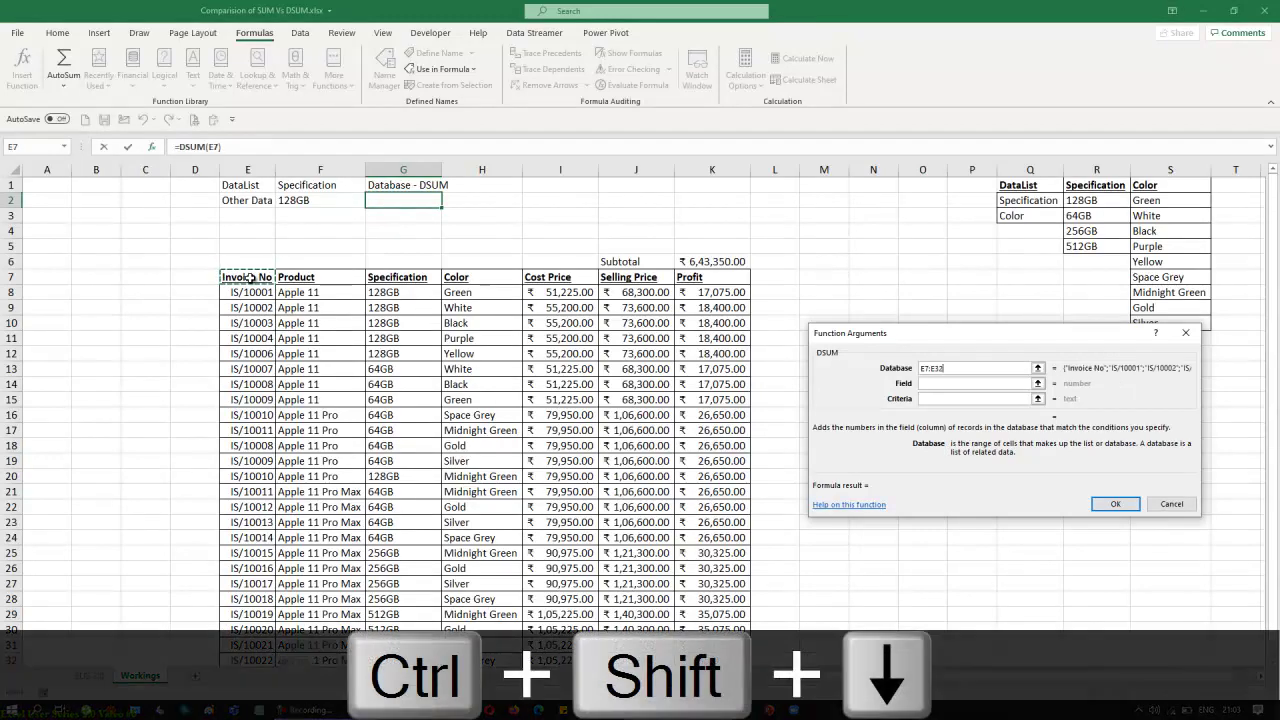
key(ctrl+shift+Right)
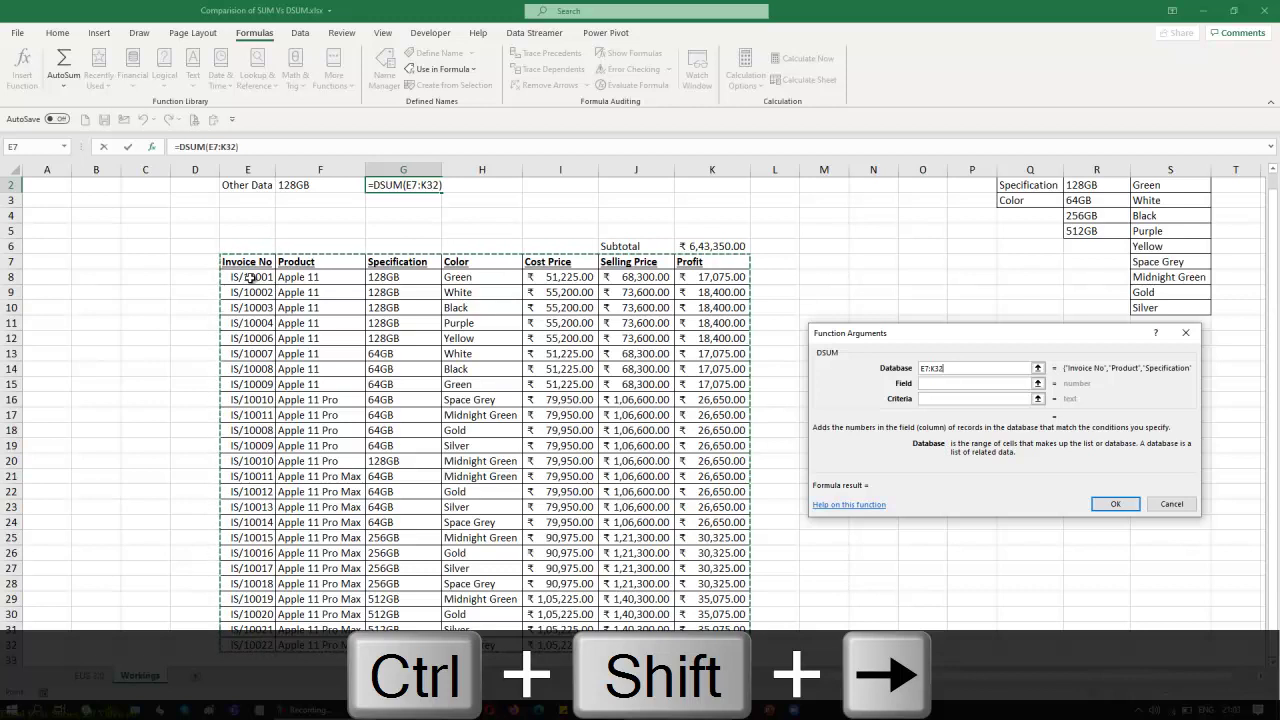
key(F4)
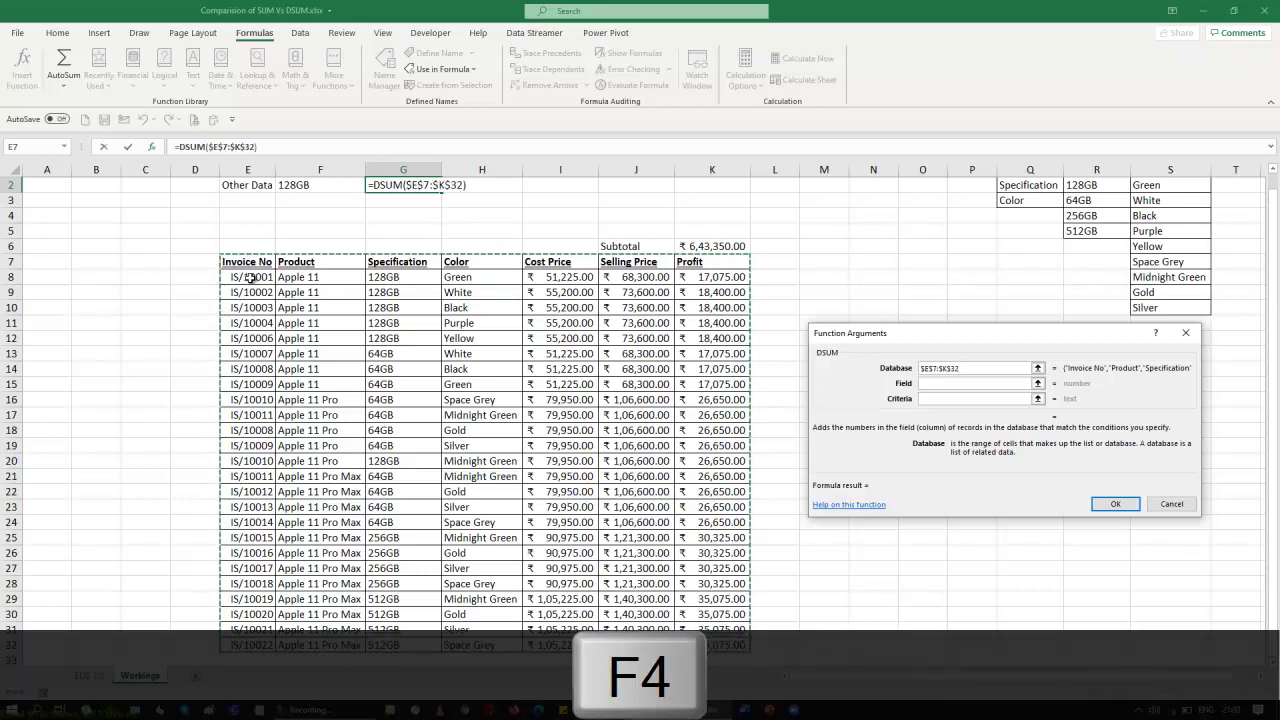
key(Tab)
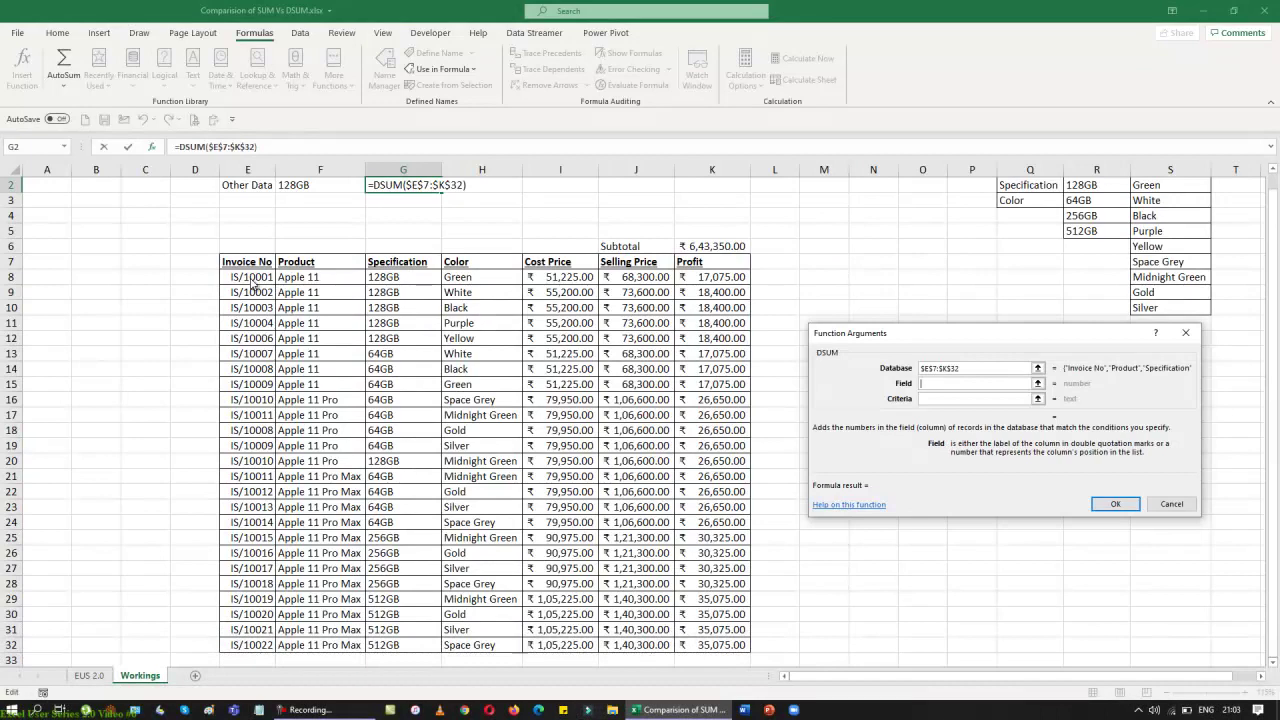
text(profit)
key(Tab)
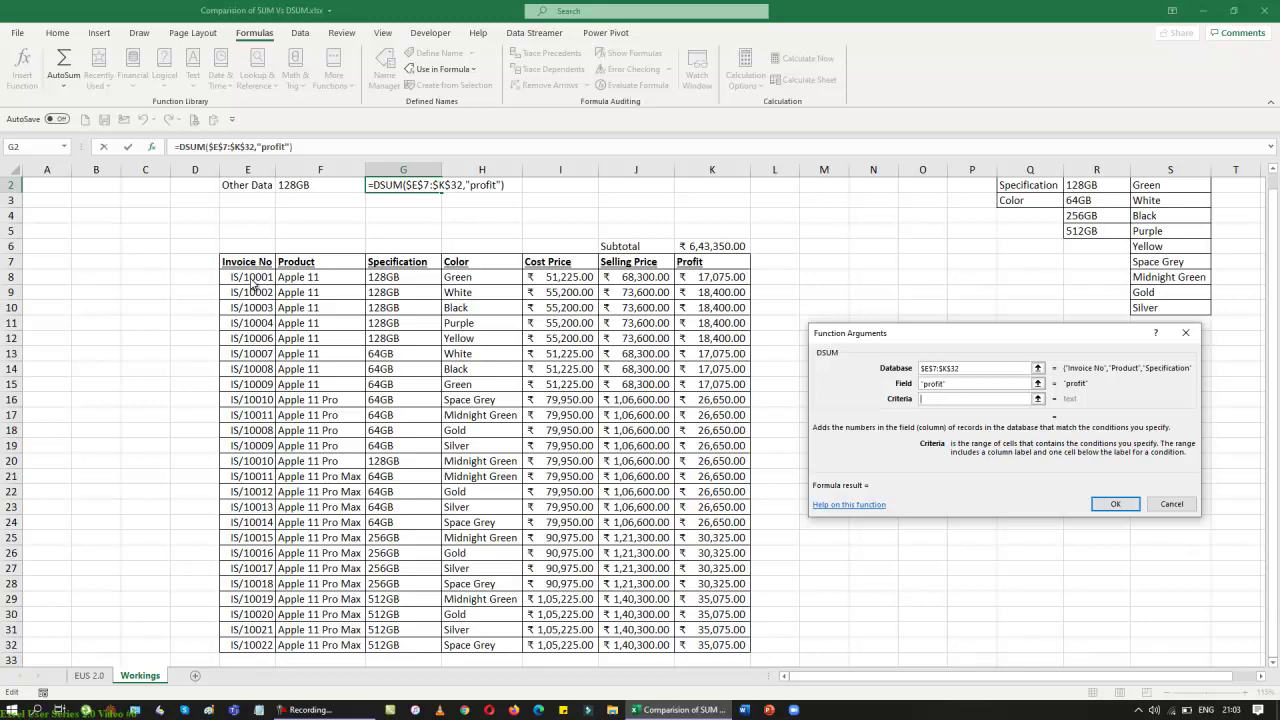
scroll(442, 235, up, 1)
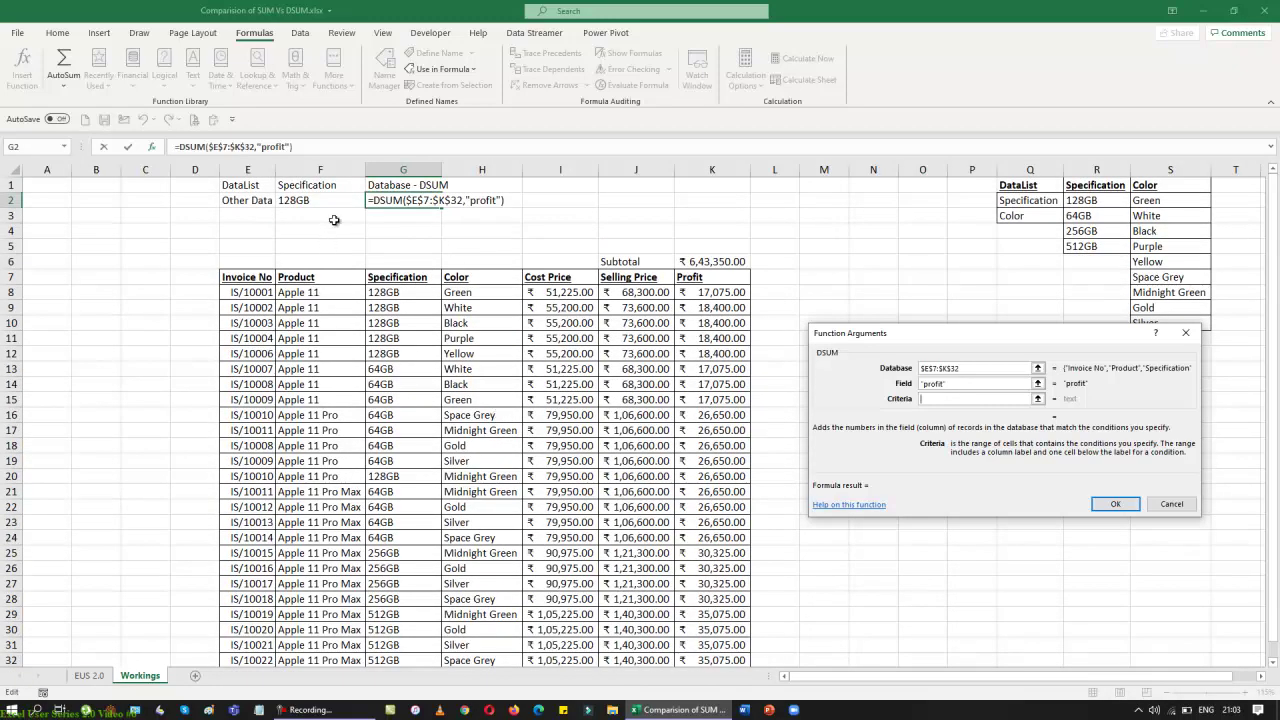
Use F1:F2 as the DSUM criteria and confirm, giving ₹ 1,17,325.00 in G2
drag(331, 185, 331, 196)
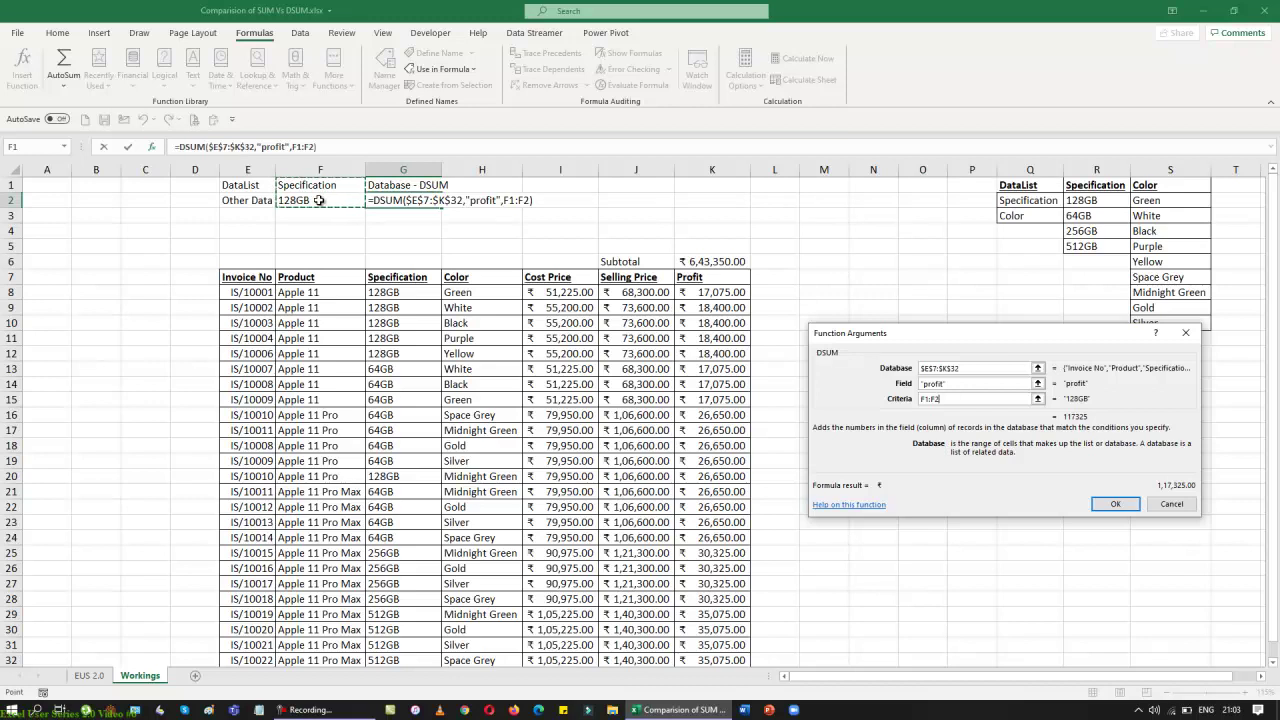
click(1114, 505)
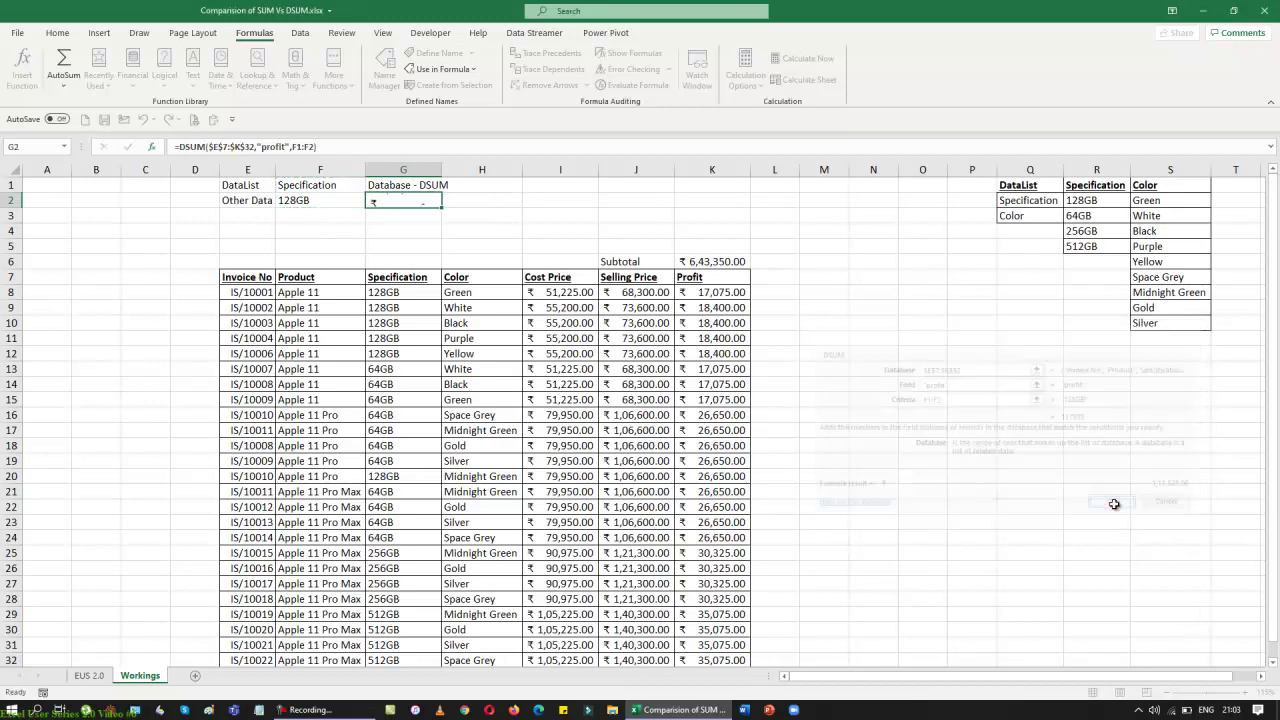
Turn on filters for the E7:K7 headers and filter Specification to 128GB only
drag(232, 280, 680, 268)
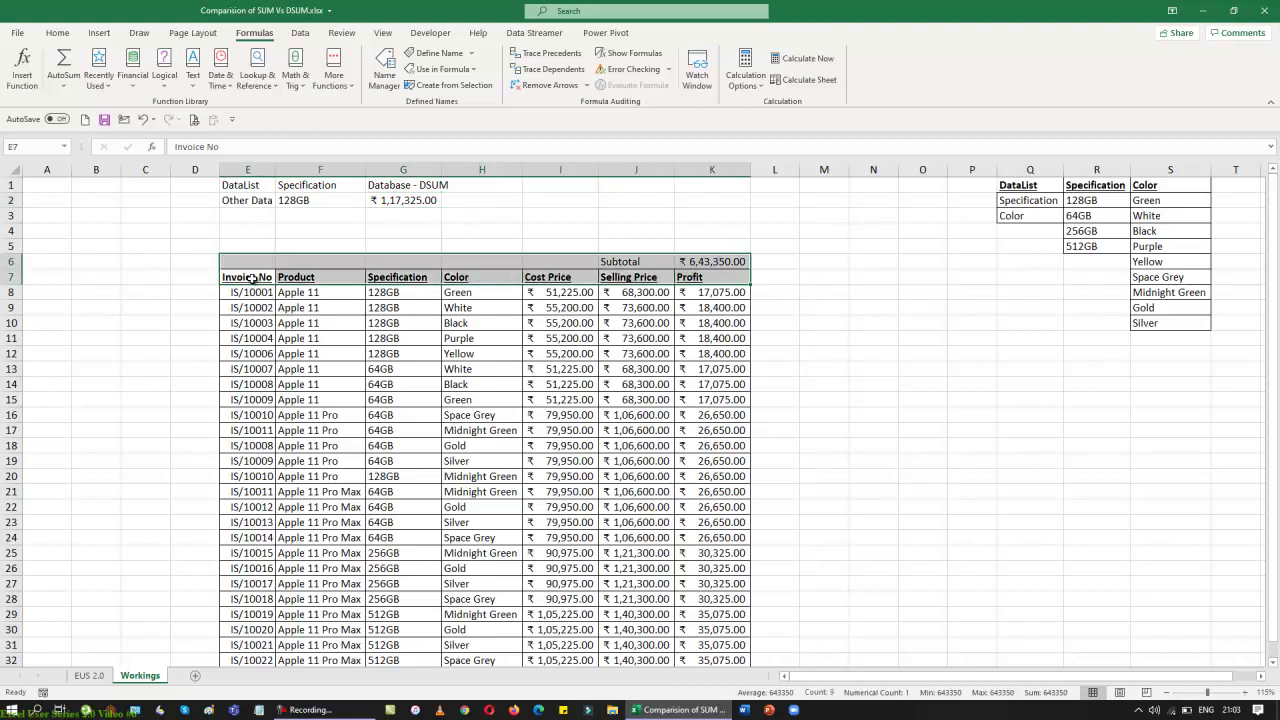
drag(256, 283, 722, 278)
key(ctrl+shift+l)
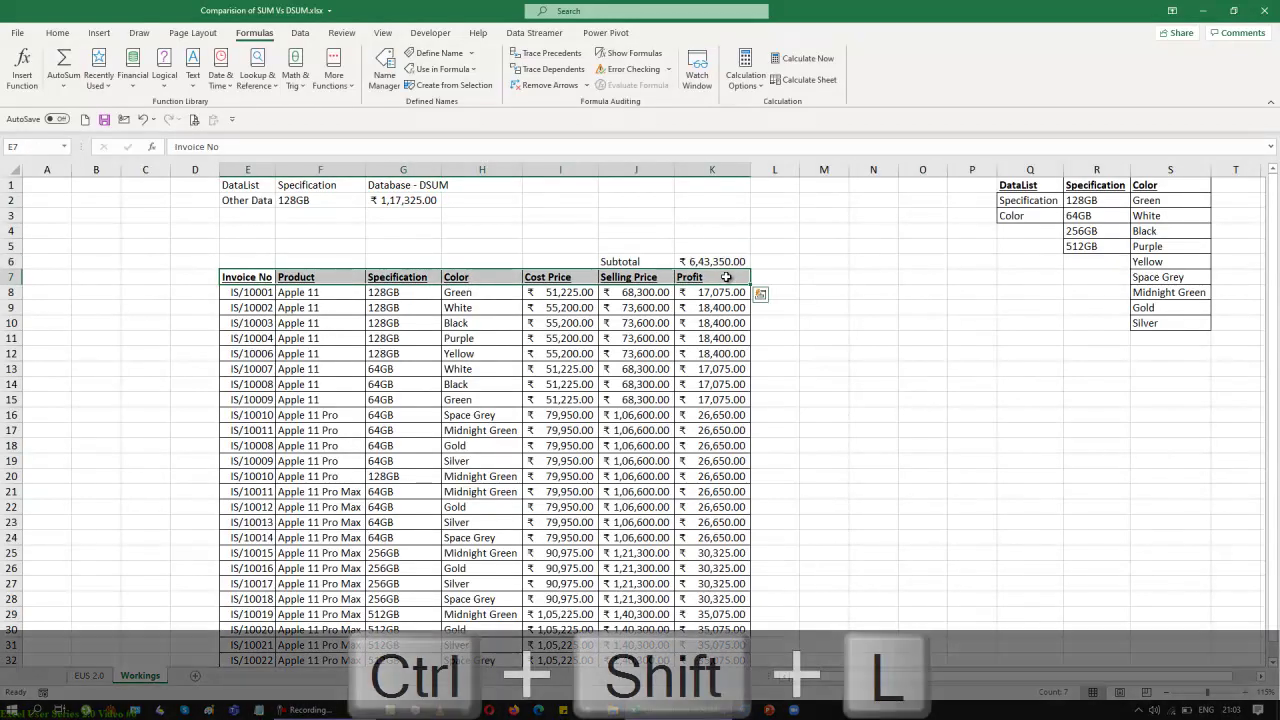
click(434, 277)
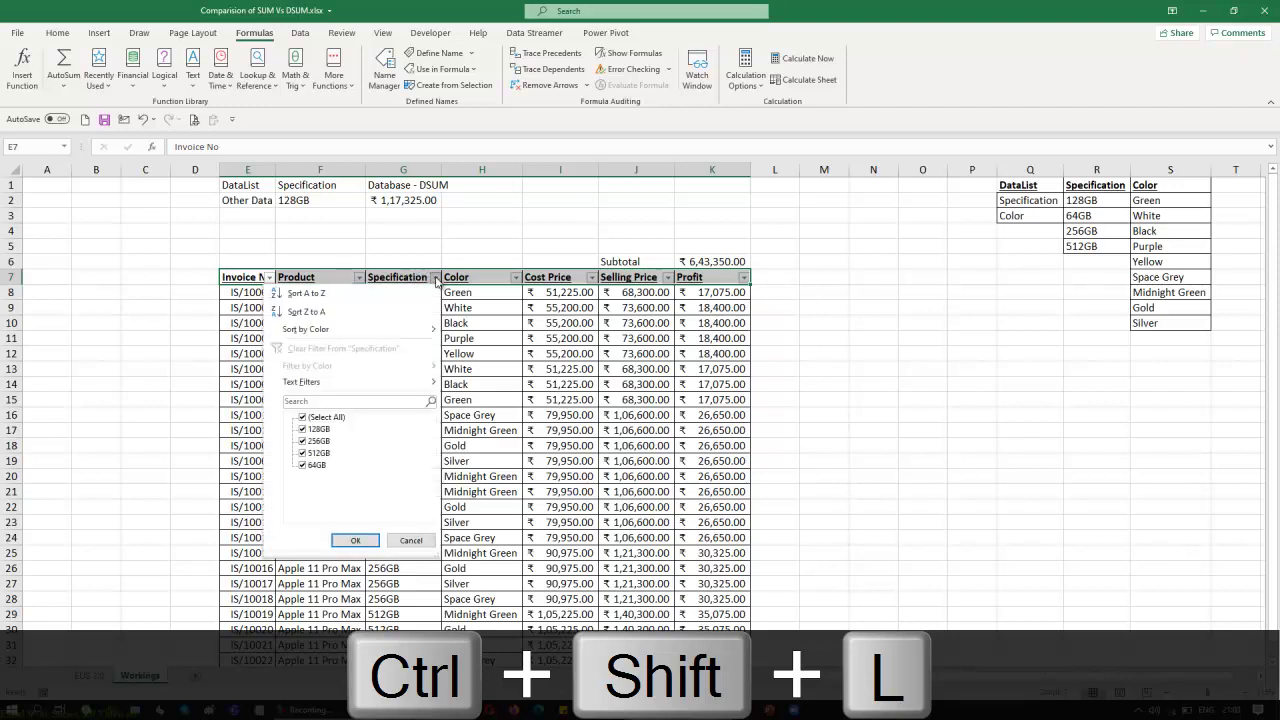
click(358, 540)
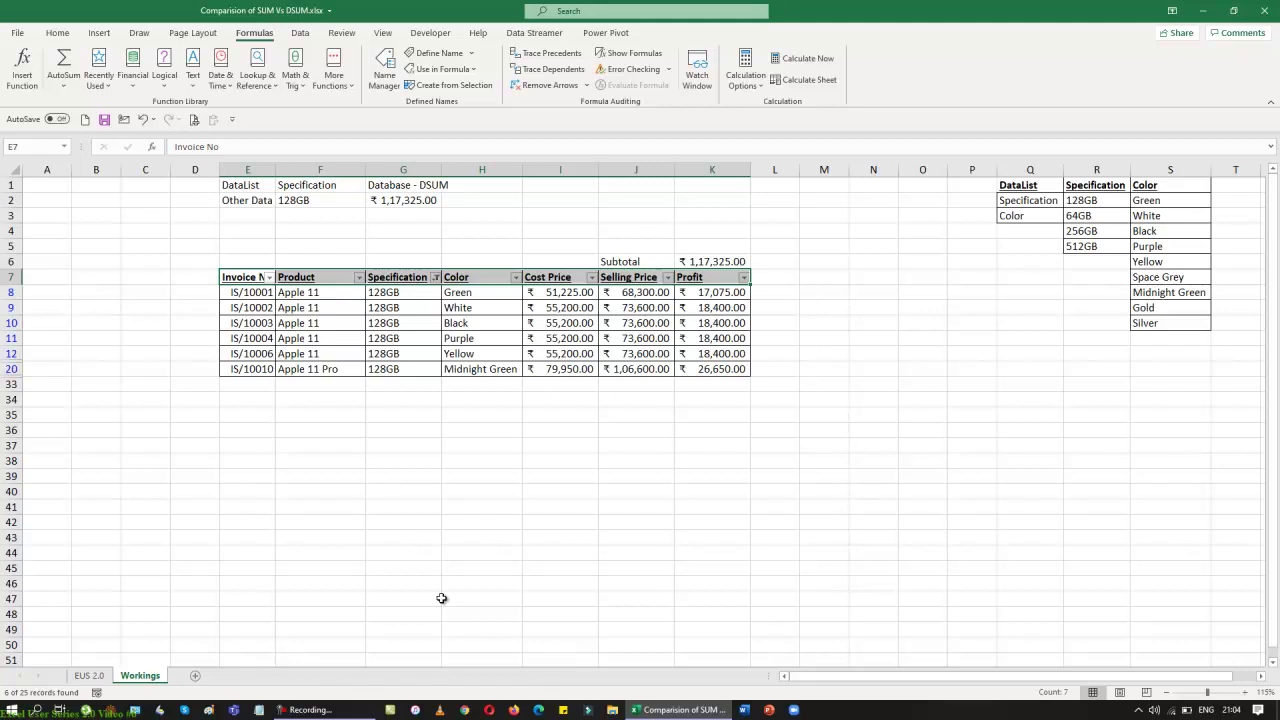
click(353, 186)
Set the criteria to Color in F1 and Midnight Green in F2
click(372, 187)
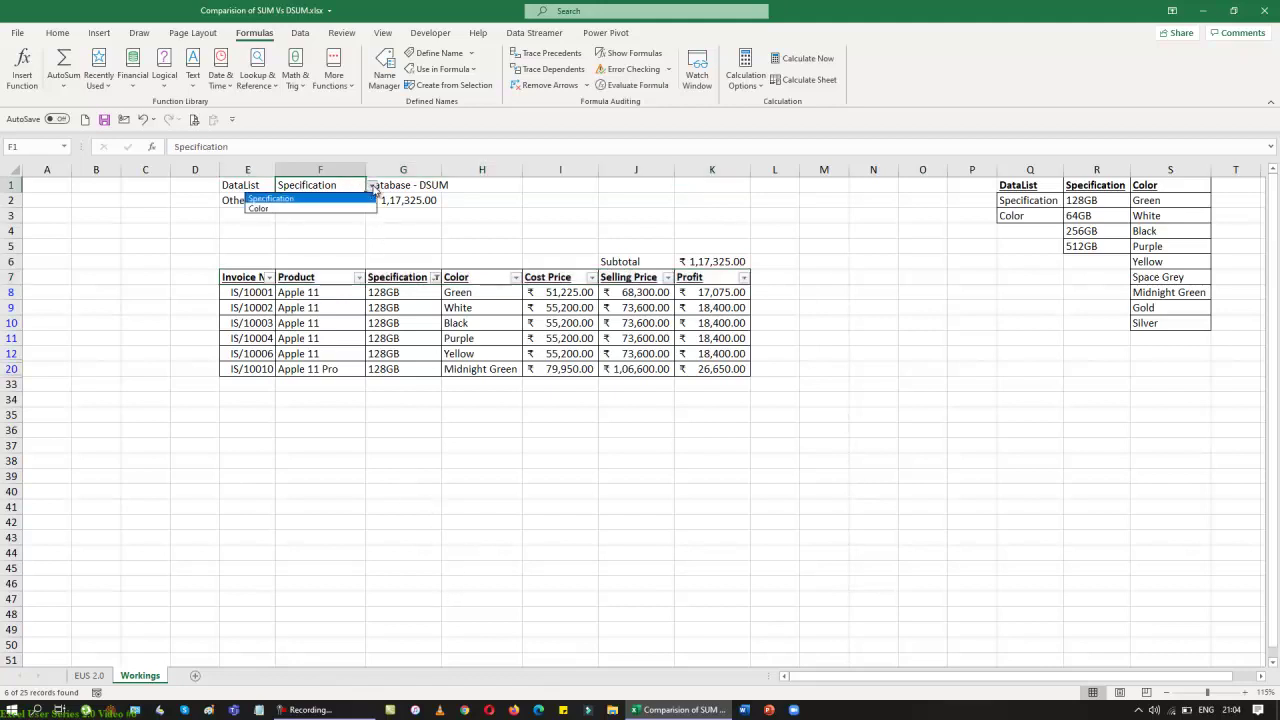
click(340, 209)
click(371, 205)
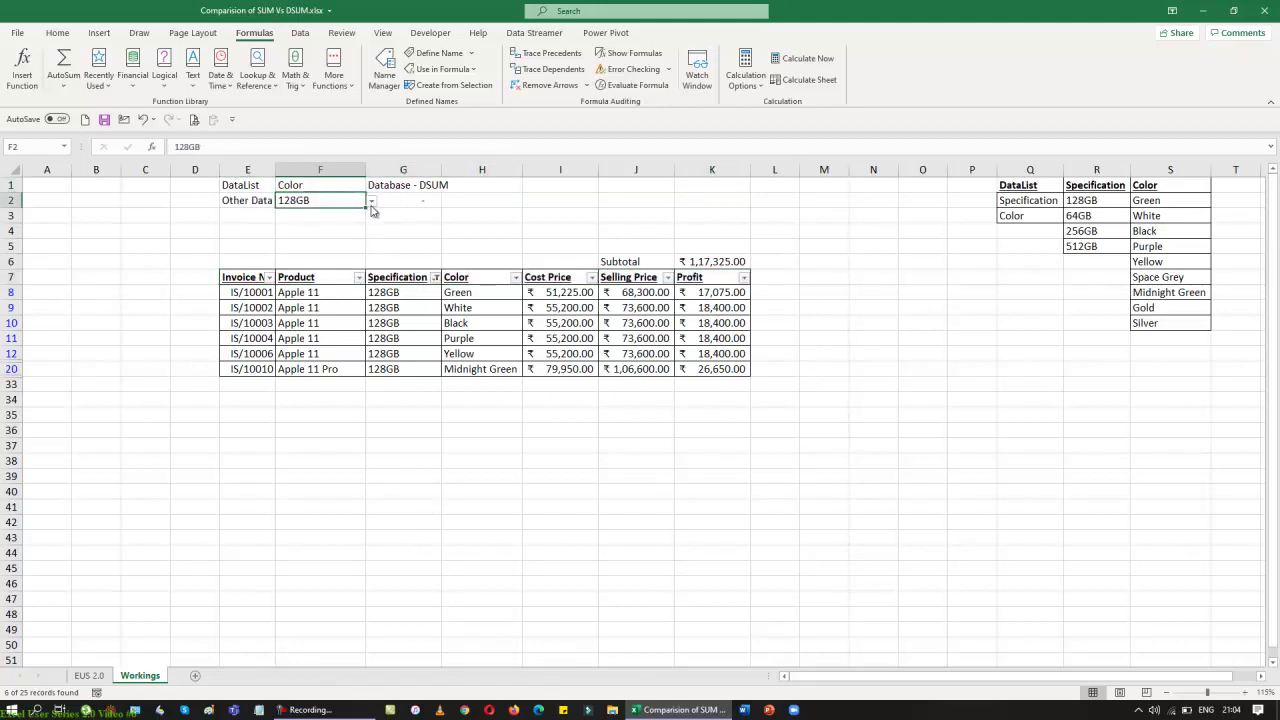
click(371, 205)
click(330, 273)
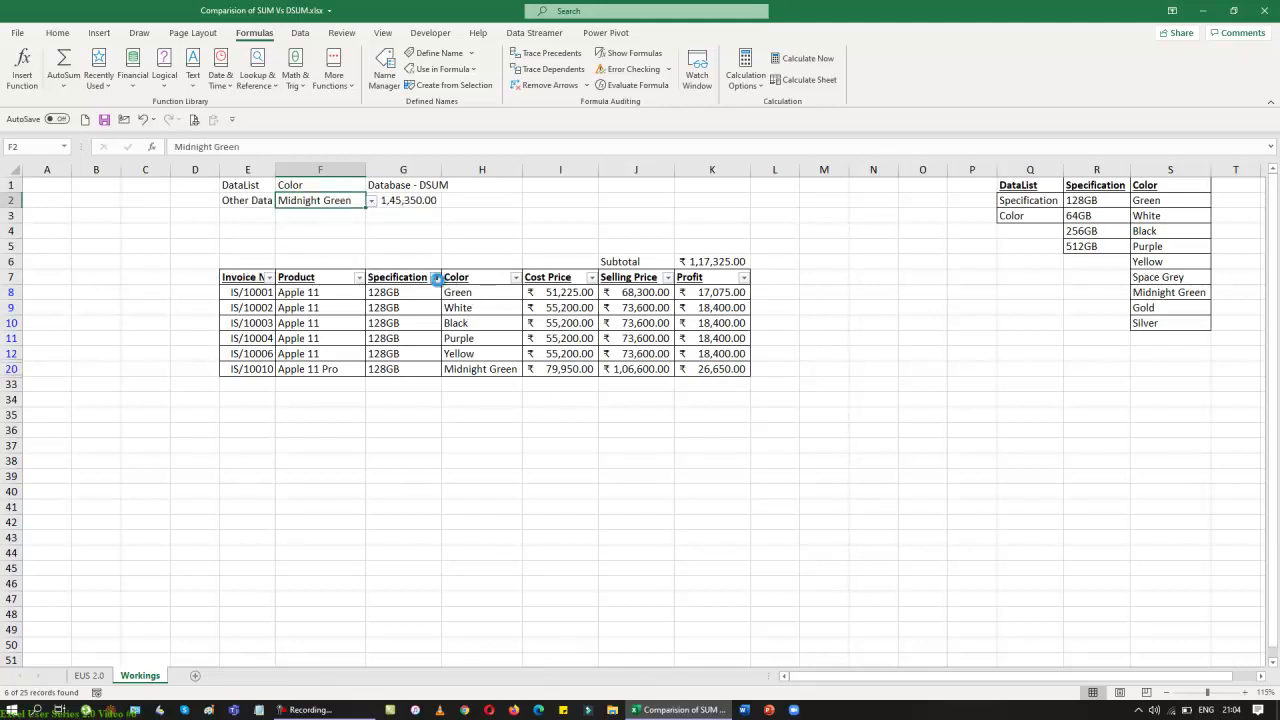
Clear the Specification filter and filter the Color column to Midnight Green only
click(436, 277)
click(323, 418)
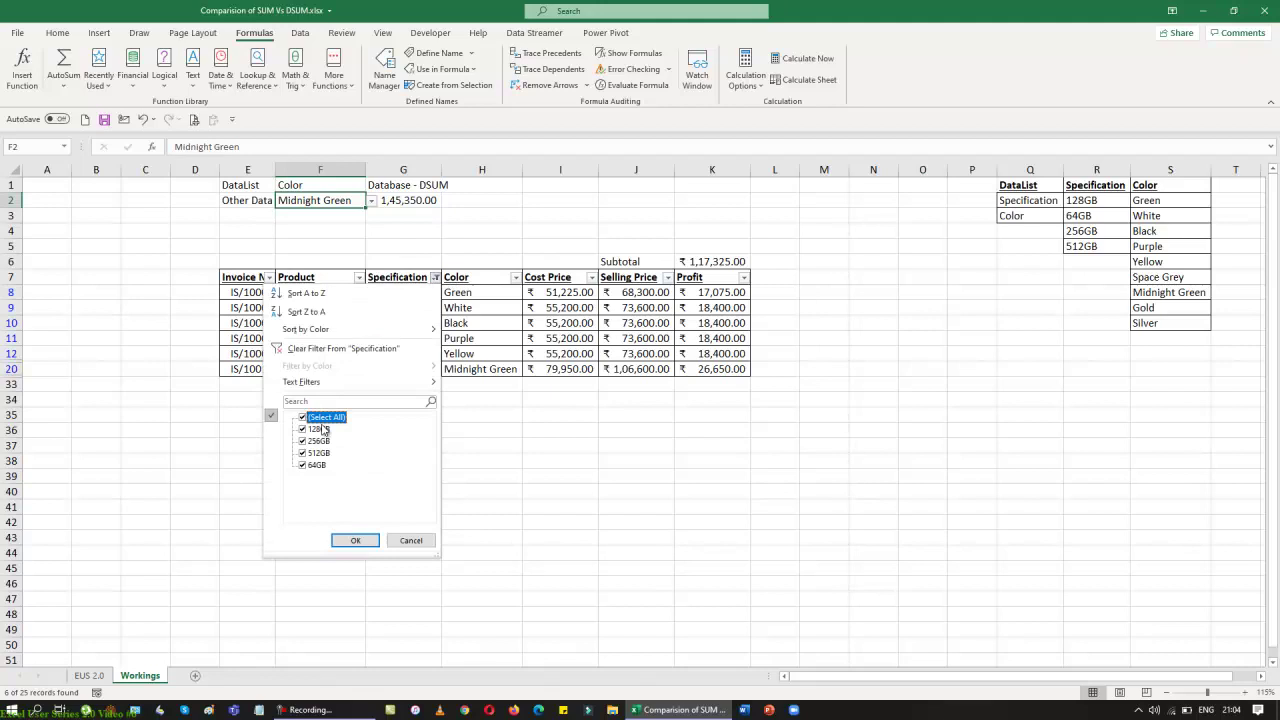
click(350, 540)
click(515, 278)
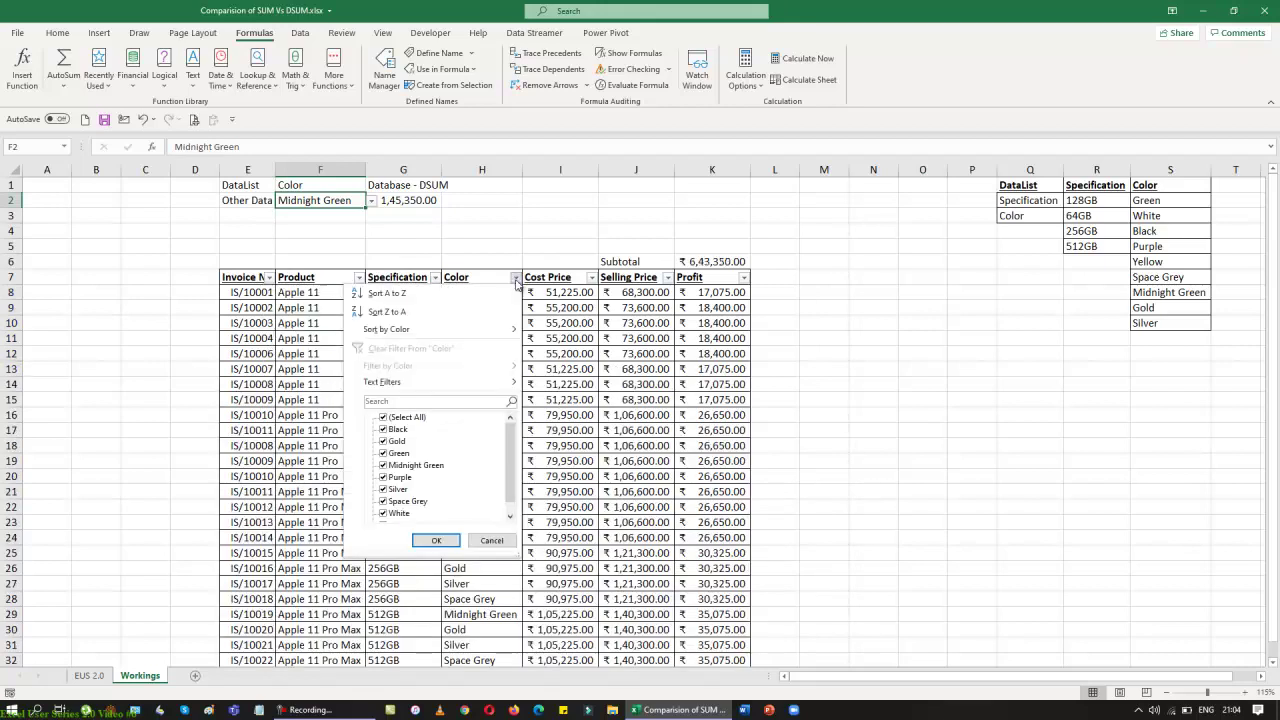
click(420, 418)
click(421, 466)
click(436, 540)
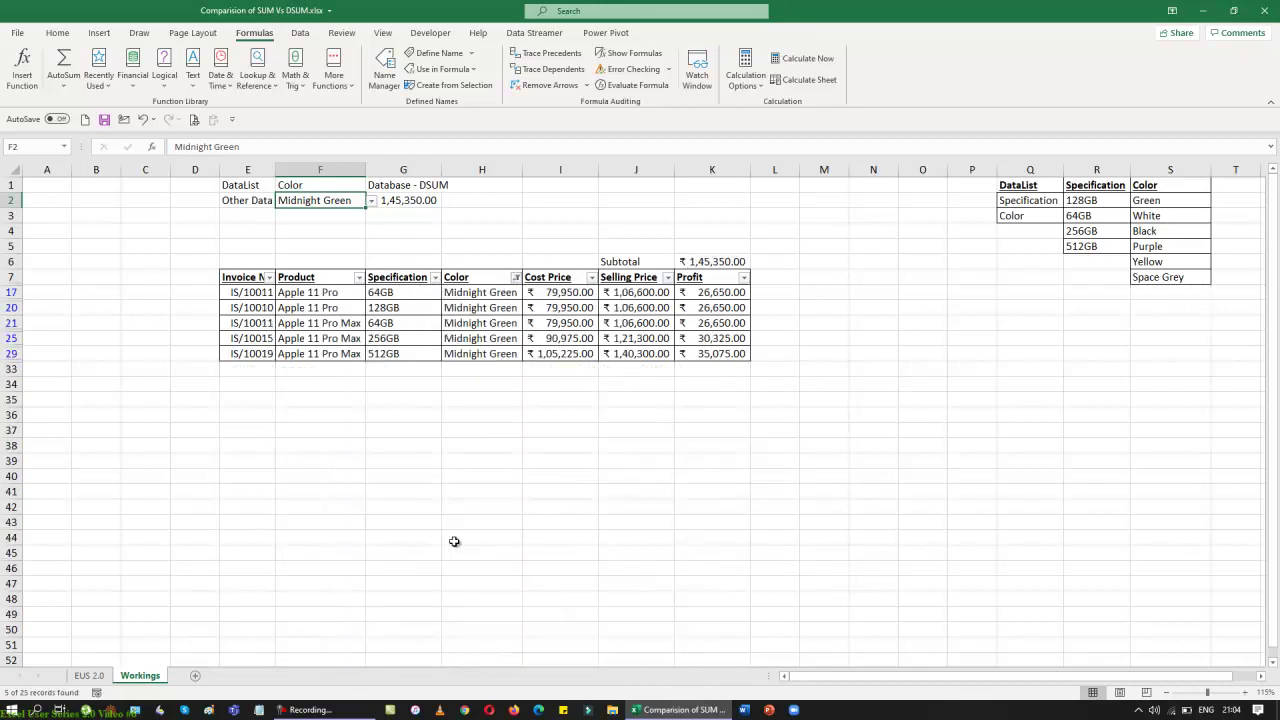
Autofit column G and select the K6 subtotal together with G2
double_click(441, 170)
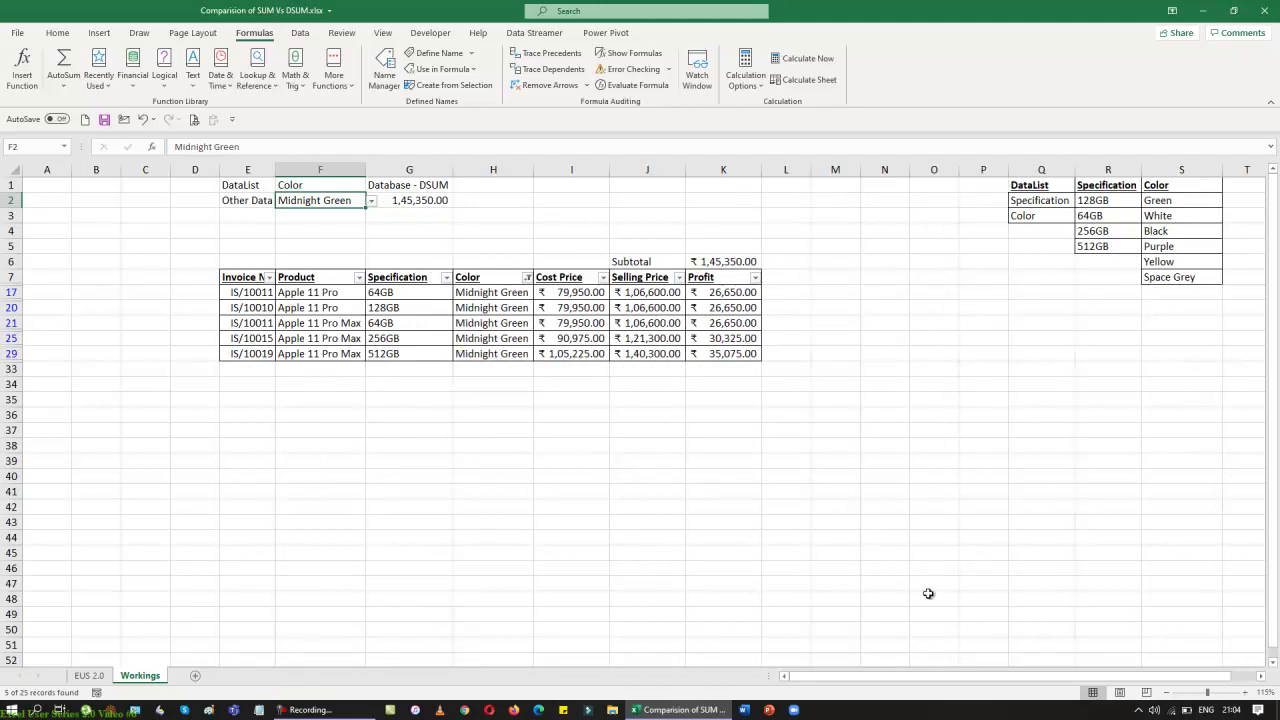
click(735, 263)
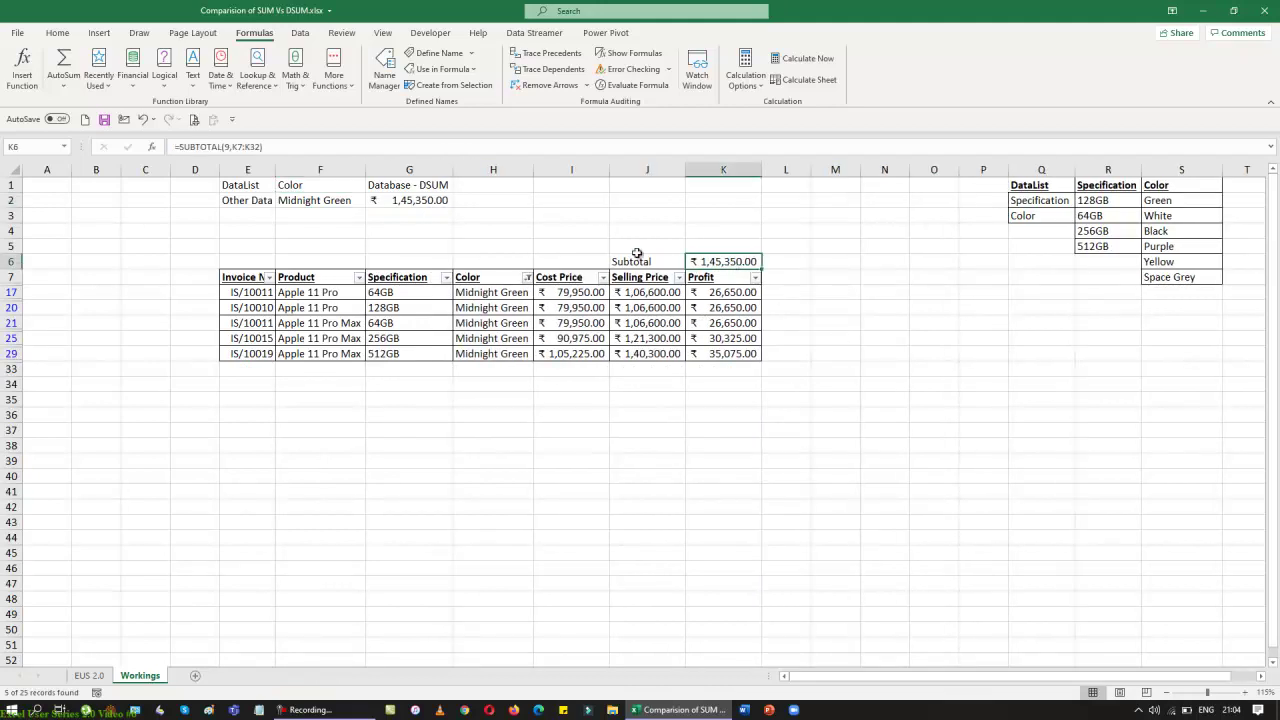
ctrl+click(430, 202)
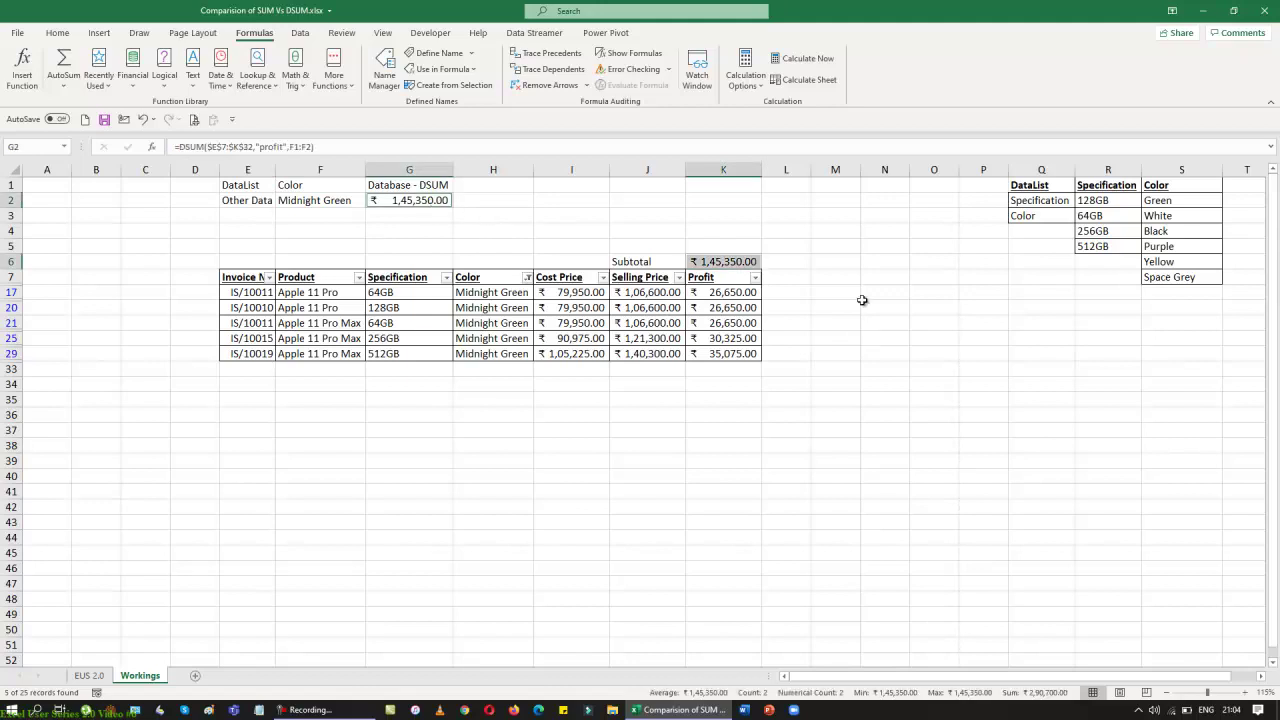
Create a formula-based conditional formatting rule =$K$6=$G$2
click(57, 32)
click(572, 72)
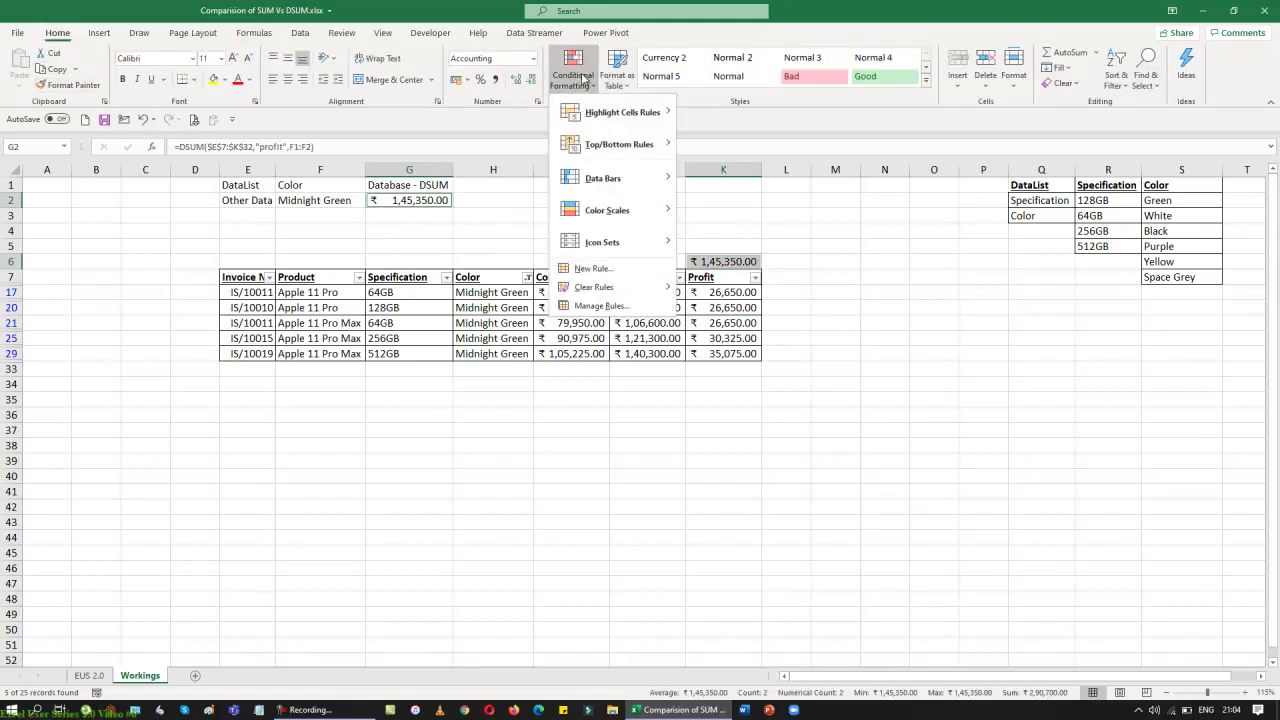
click(591, 269)
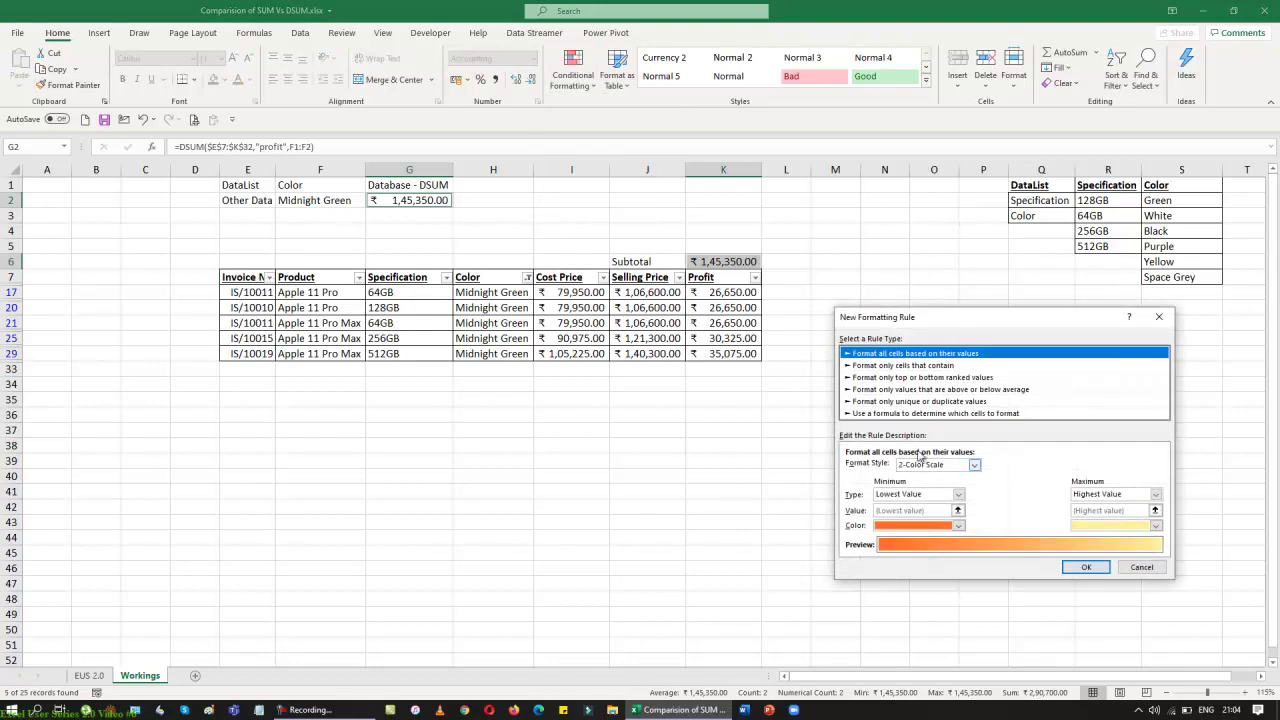
click(888, 414)
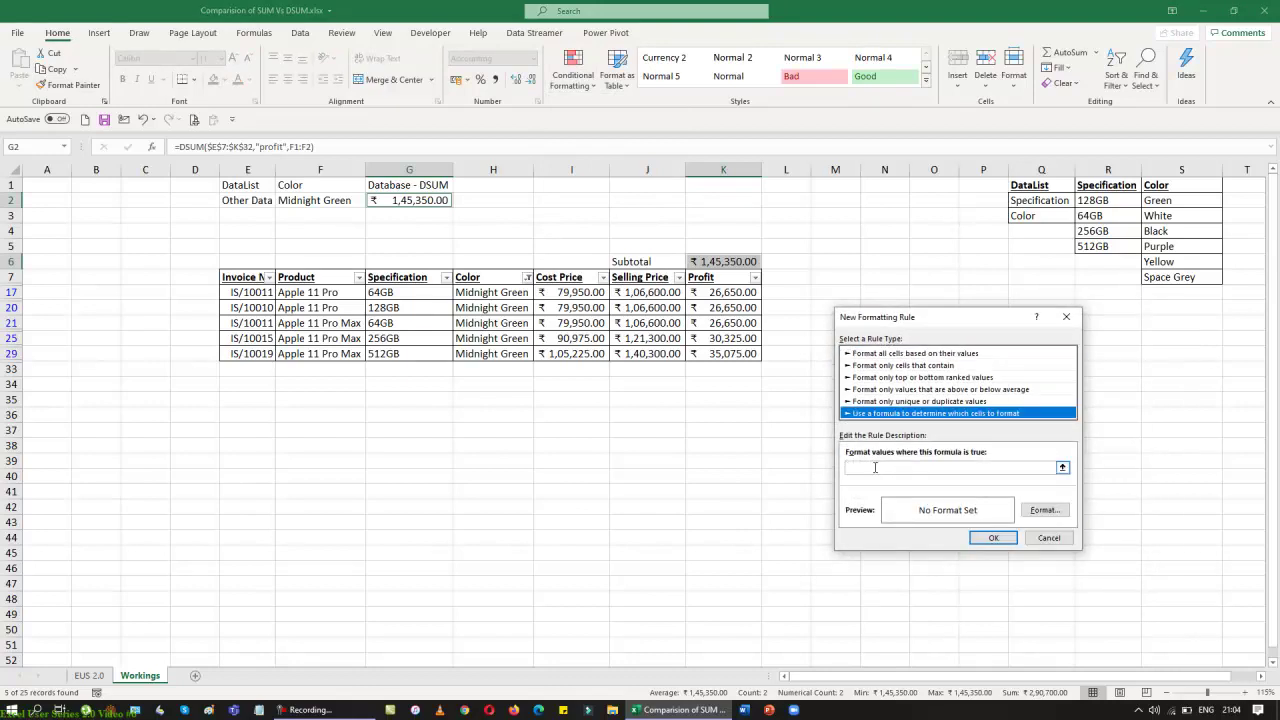
click(876, 468)
click(705, 261)
text(=)
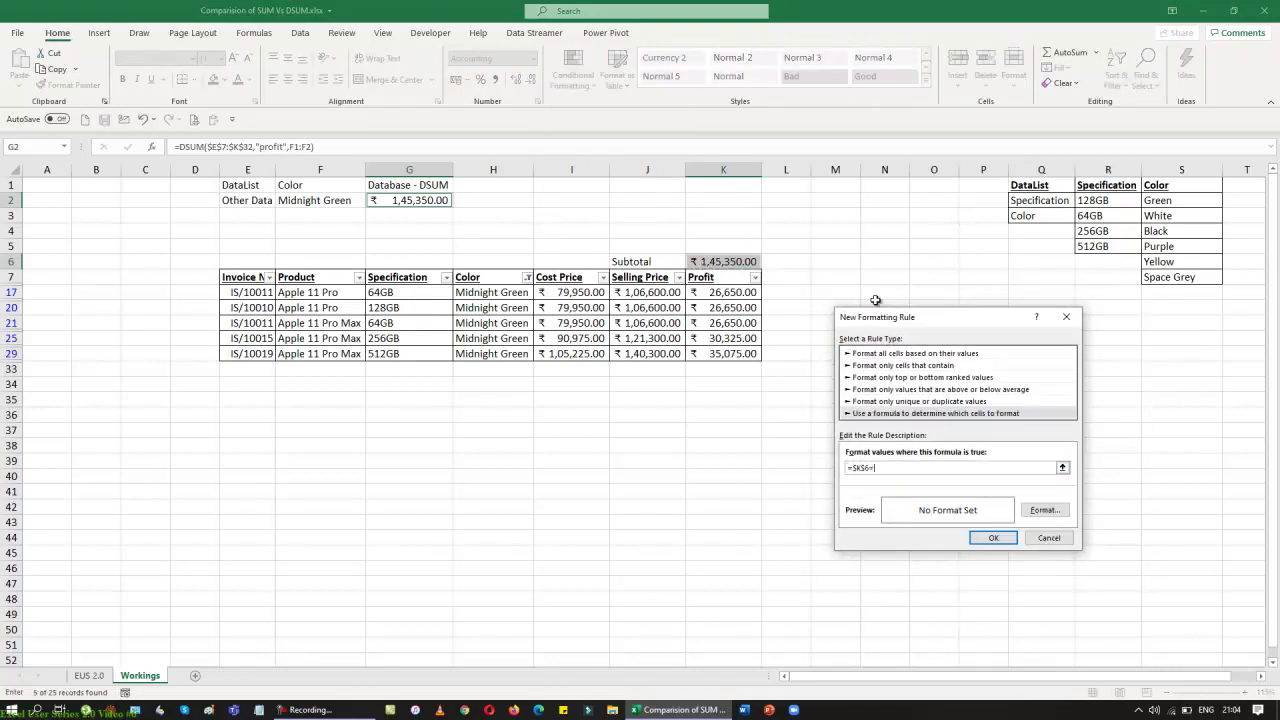
click(406, 200)
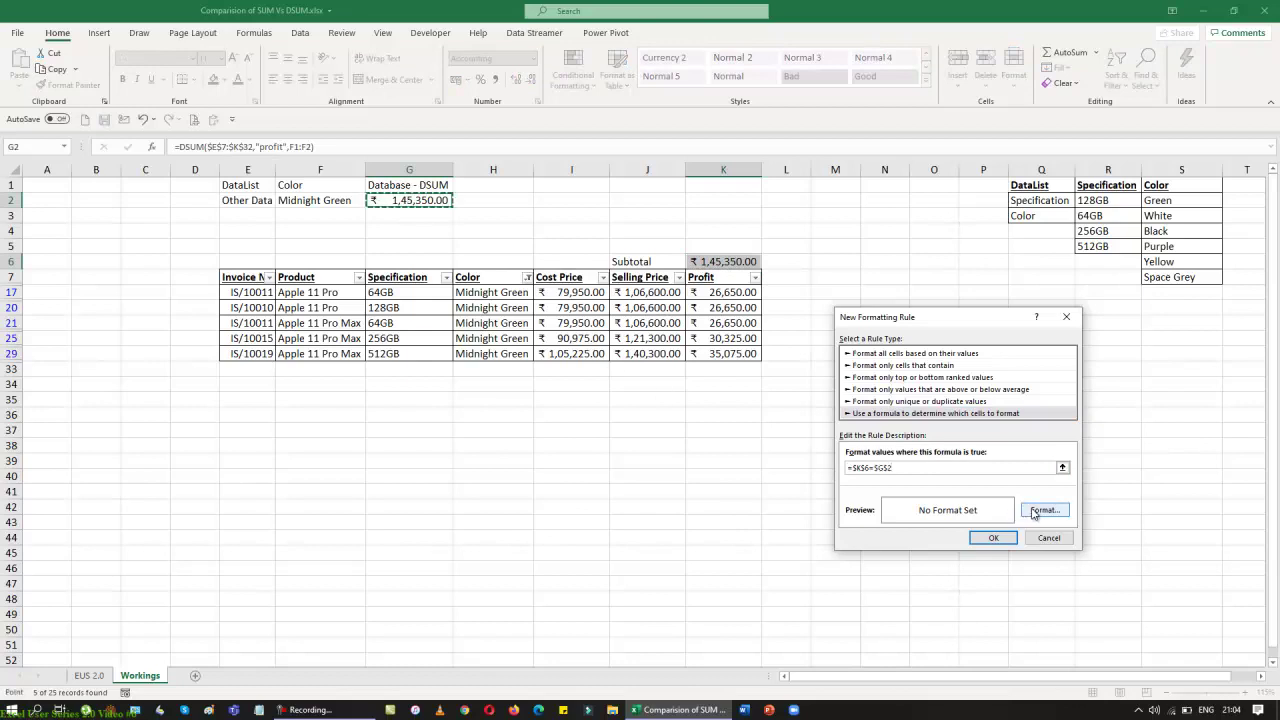
Format the rule with green fill and bold white text, then confirm it
click(1035, 512)
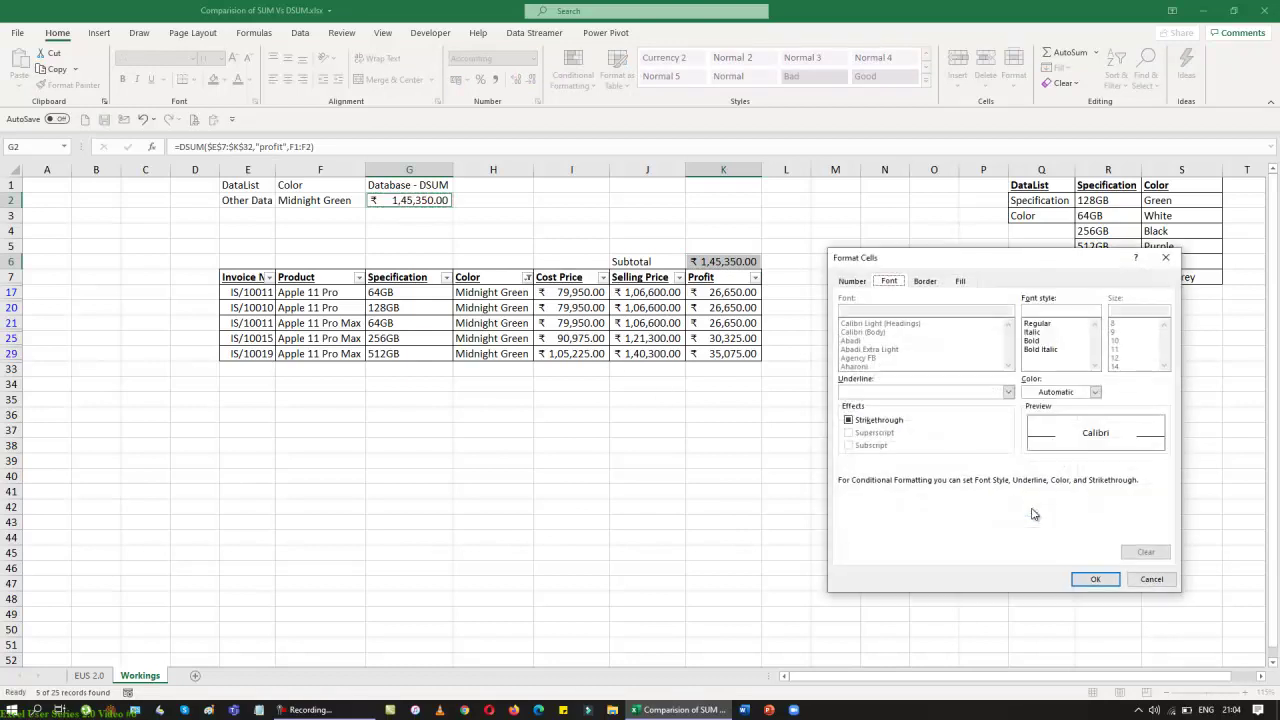
click(961, 281)
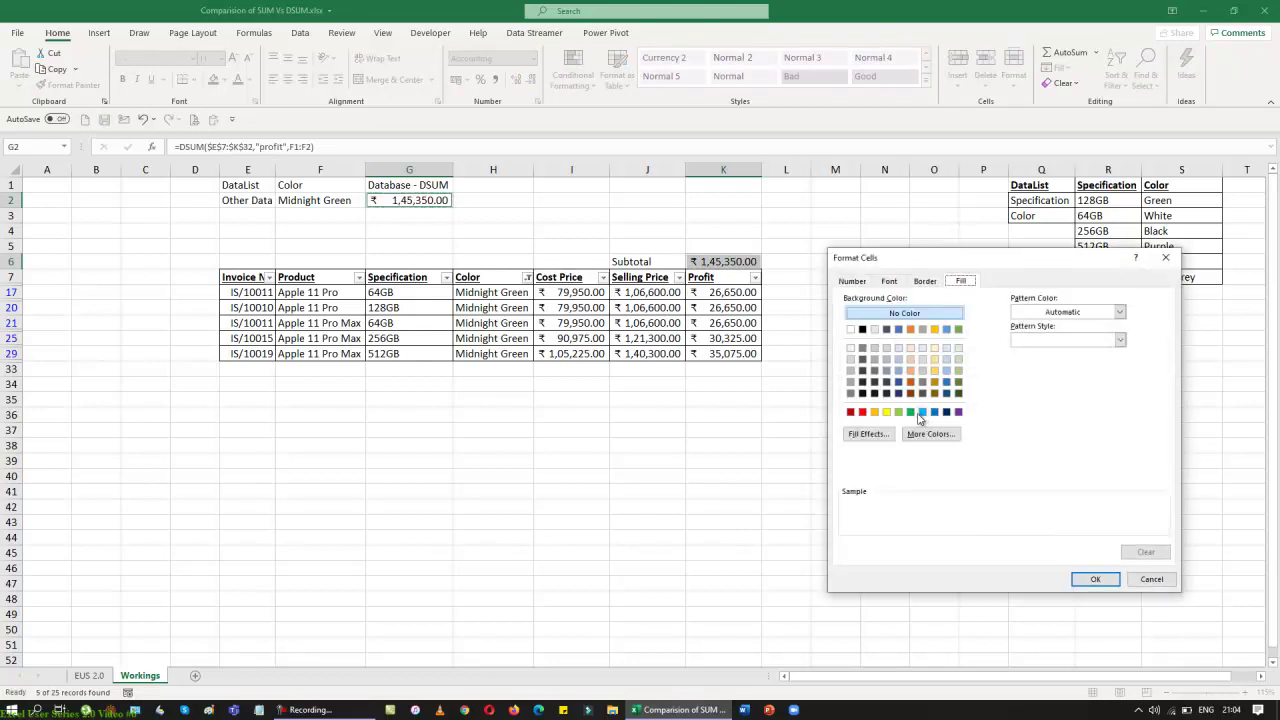
click(910, 412)
click(889, 281)
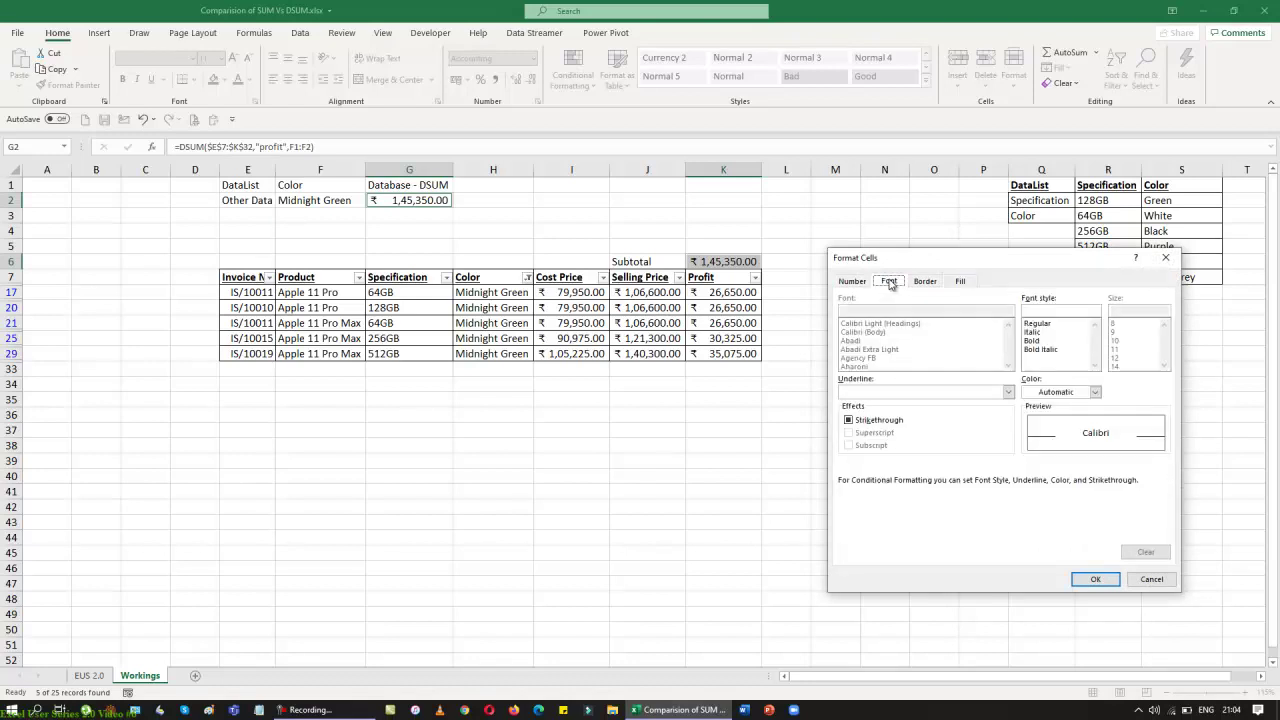
click(1040, 341)
click(1095, 392)
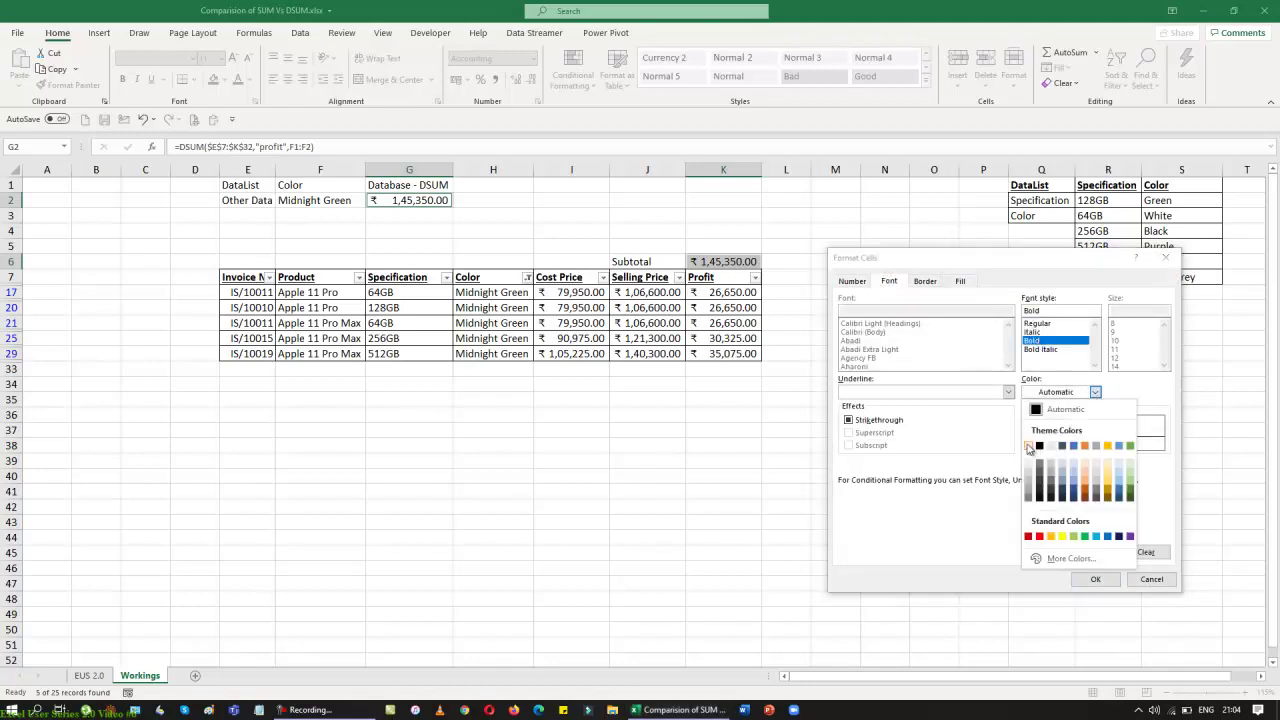
click(1029, 446)
click(1094, 580)
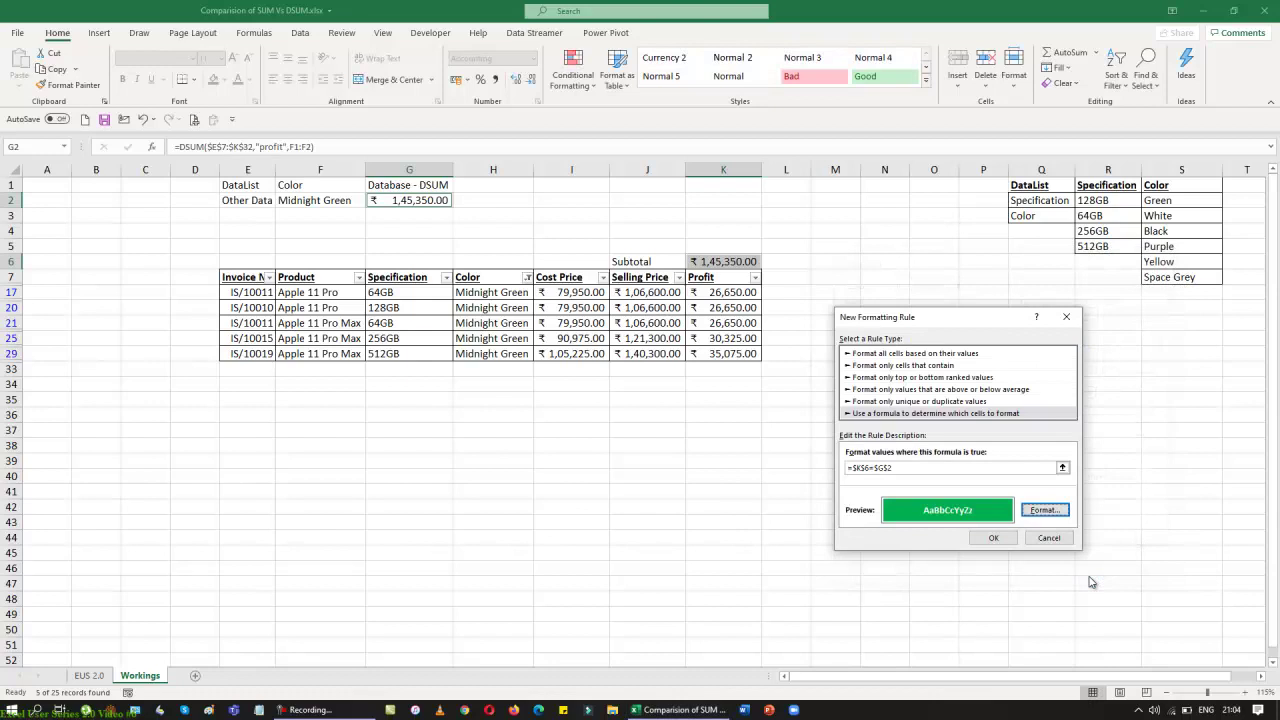
click(993, 537)
click(968, 496)
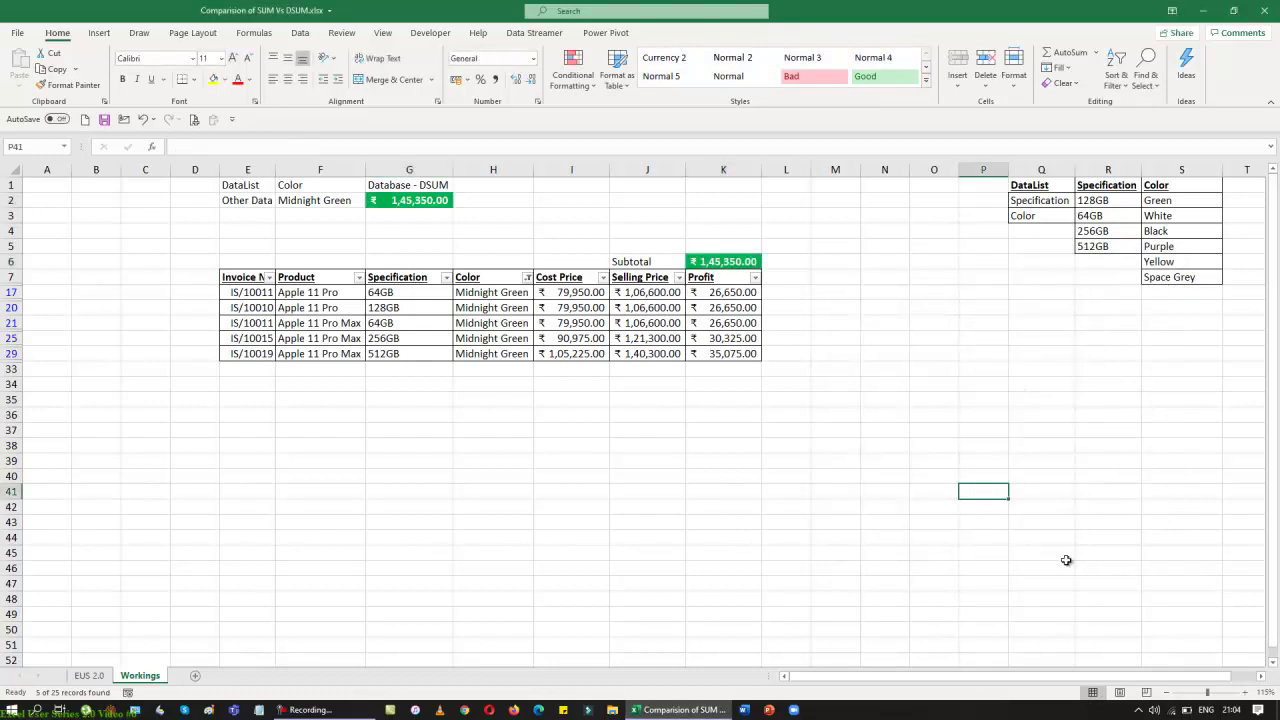
Remove the filters and set the criteria to Specification in F1 and 64GB in F2
key(ctrl+shift+l)
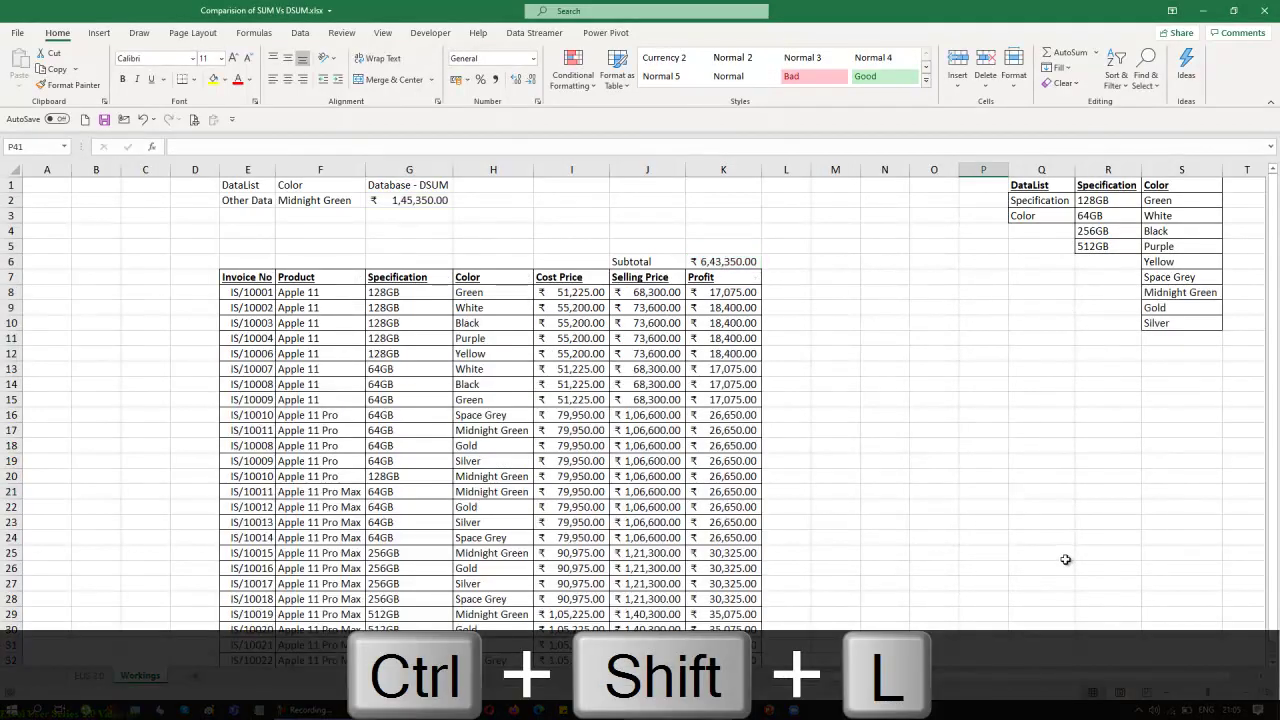
click(352, 185)
click(371, 185)
click(351, 200)
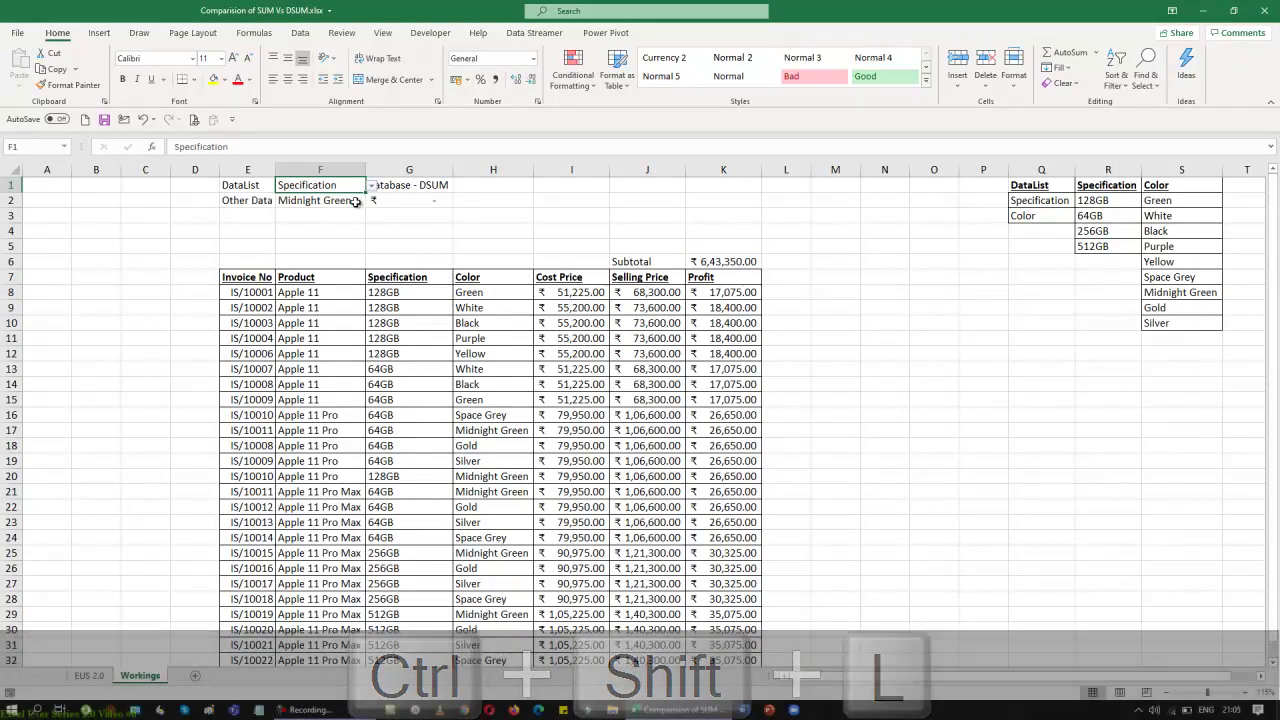
click(352, 202)
click(371, 201)
click(327, 223)
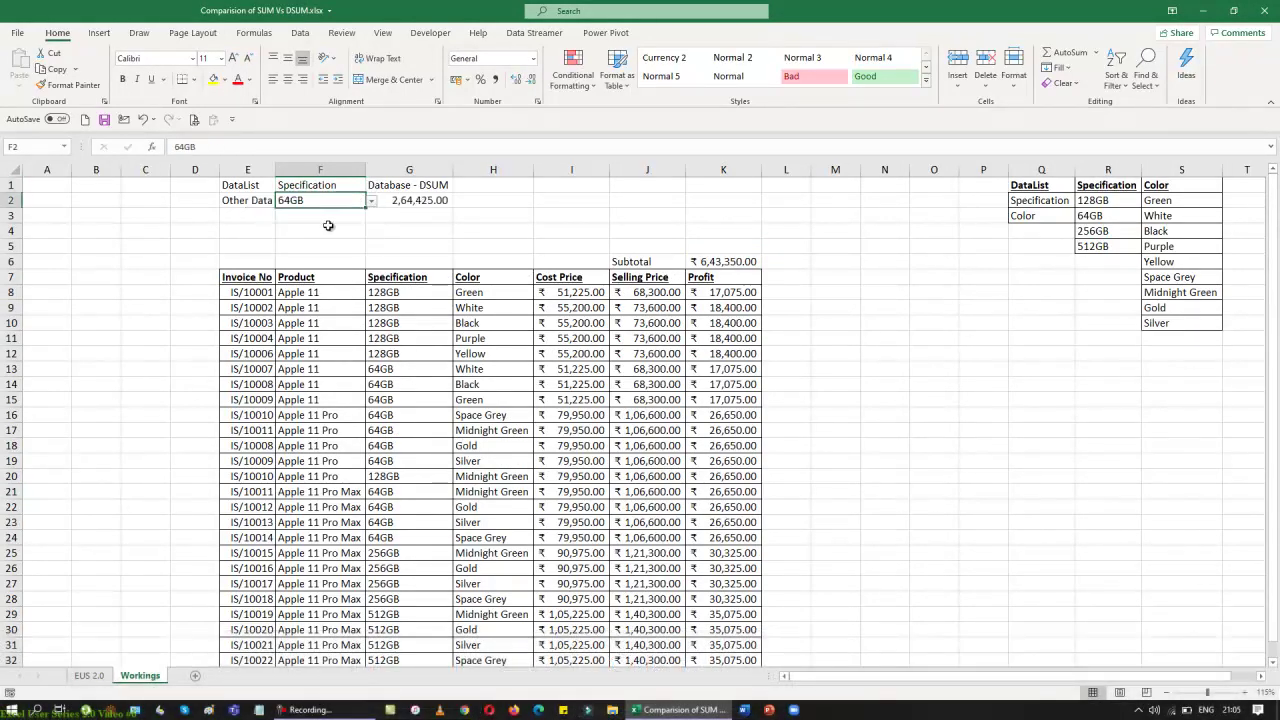
Reapply header filters and filter the Specification column to 64GB only
drag(240, 283, 727, 274)
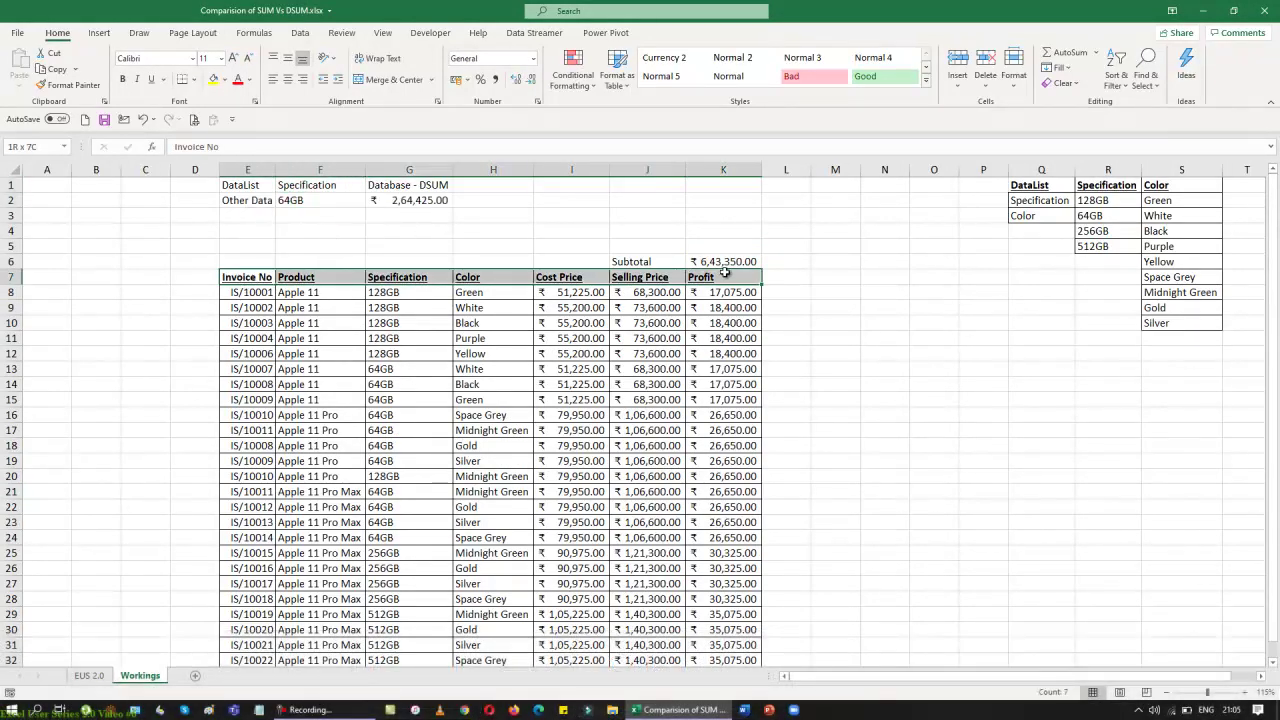
key(ctrl+shift+l)
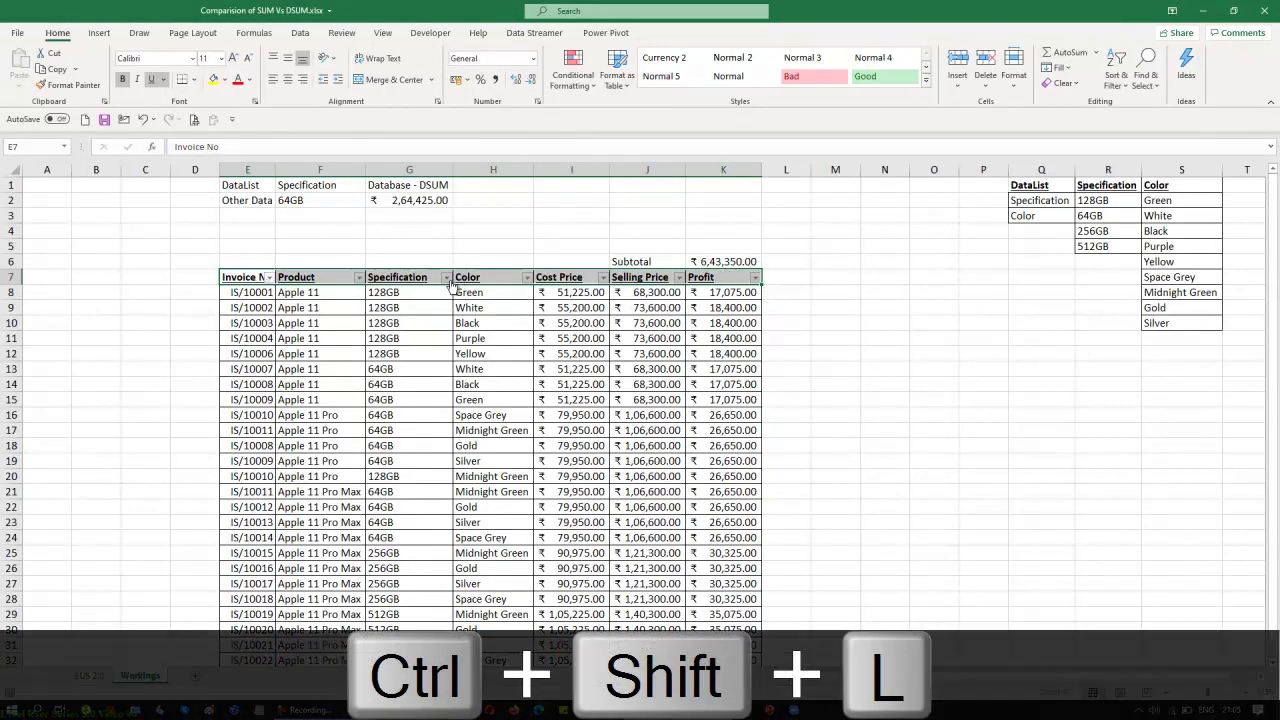
click(446, 277)
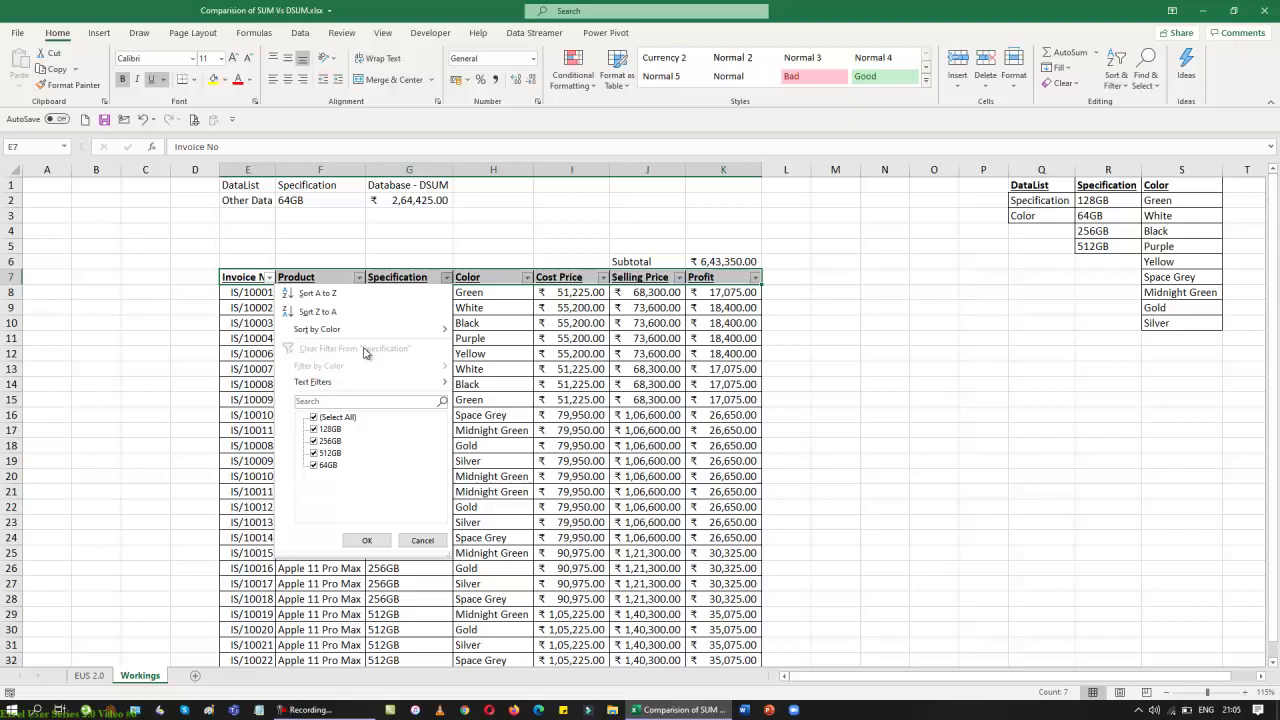
click(337, 417)
click(333, 465)
click(369, 539)
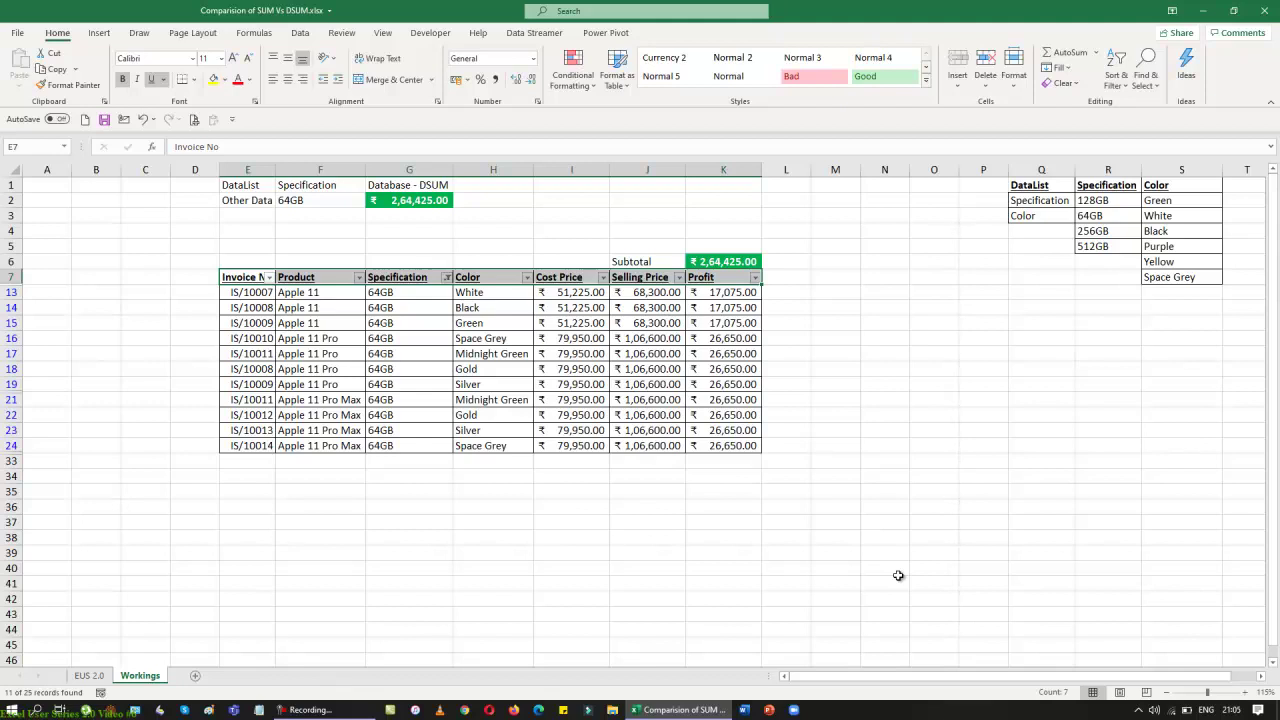
click(338, 401)
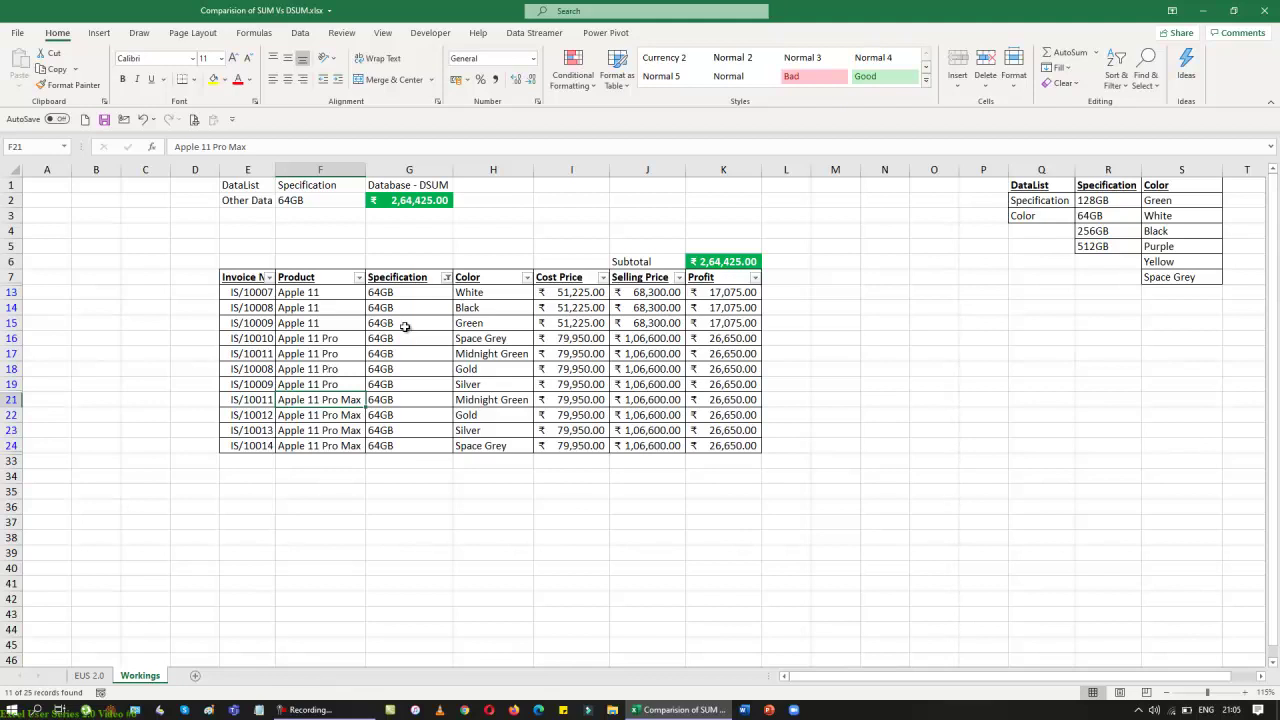
click(336, 189)
Set the criteria field in F1 to Color and the value in F2 to Space Grey
click(372, 189)
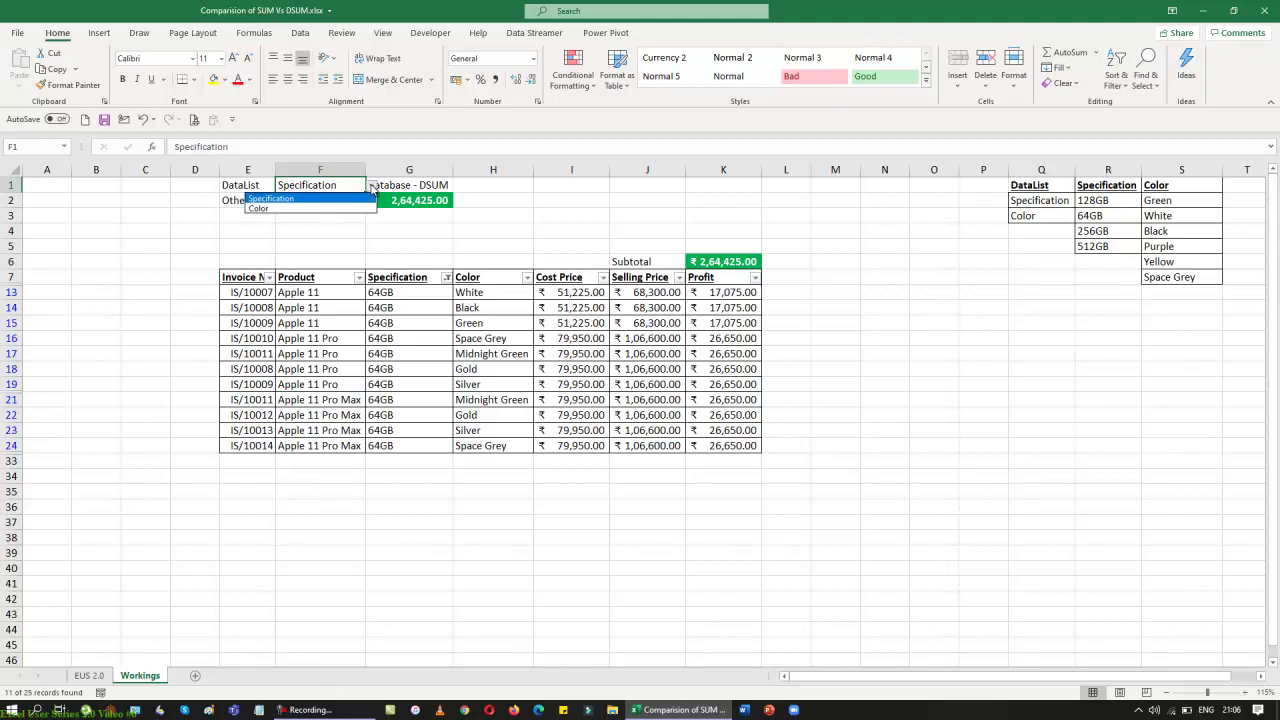
click(334, 208)
click(354, 203)
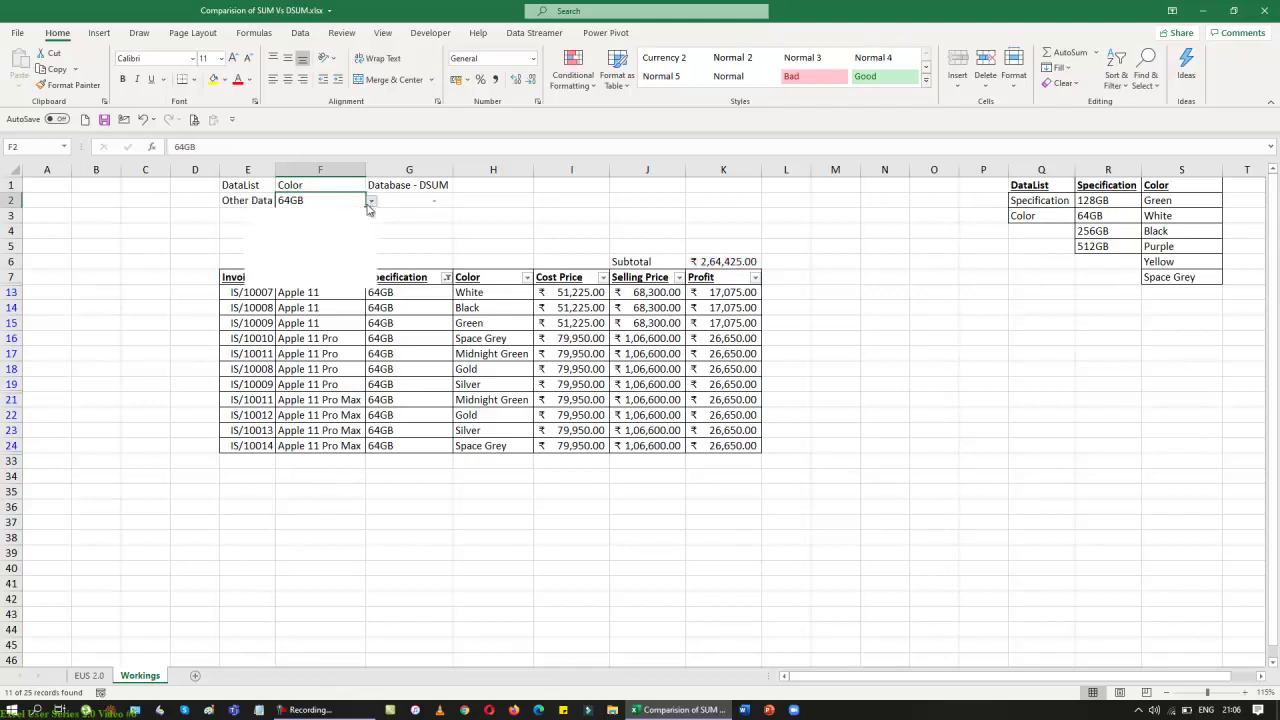
click(371, 201)
key(Escape)
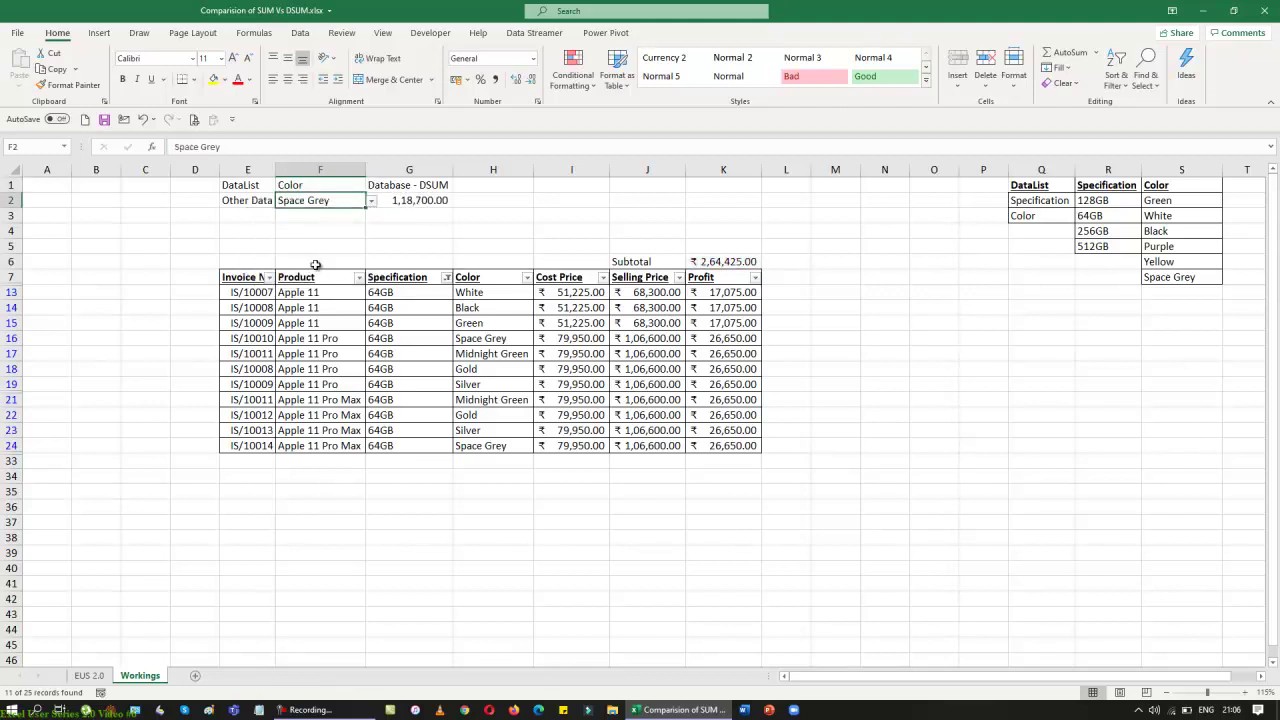
Clear the Specification column filter so every specification is ticked again
click(446, 277)
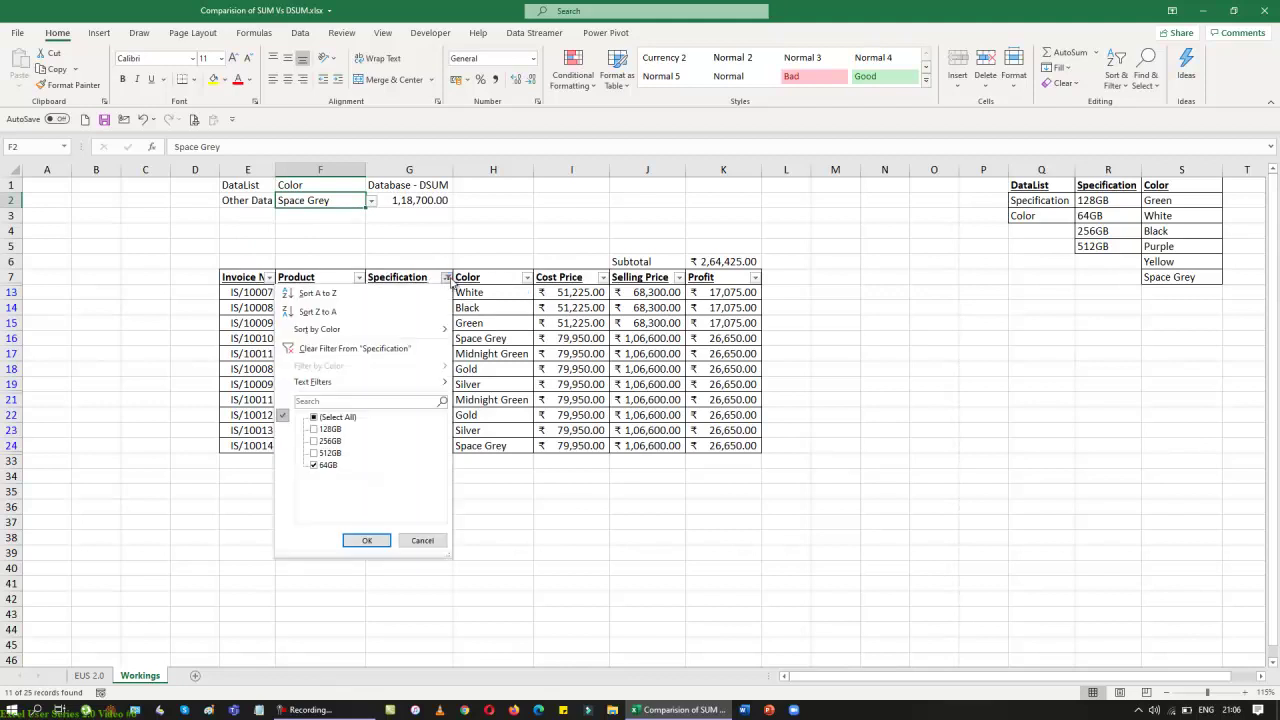
click(313, 417)
click(368, 540)
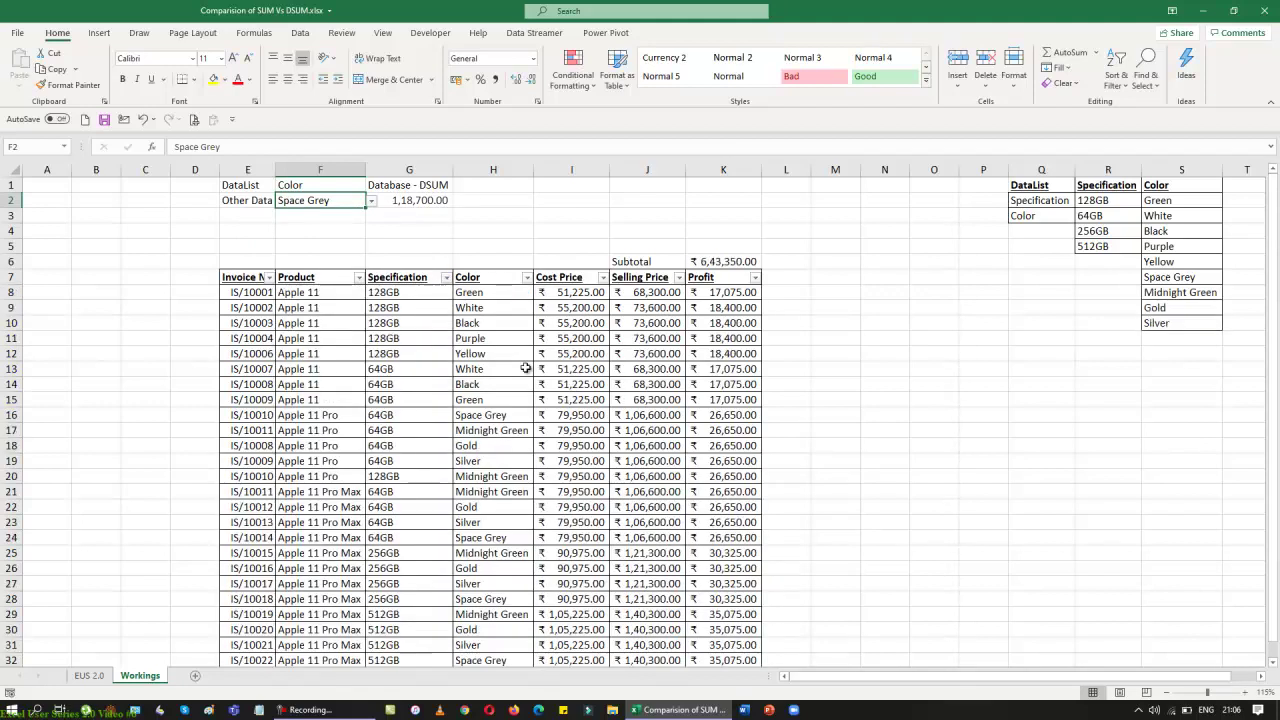
Filter the Color column to Space Grey only, giving a ₹1,18,700.00 subtotal
click(527, 277)
click(430, 417)
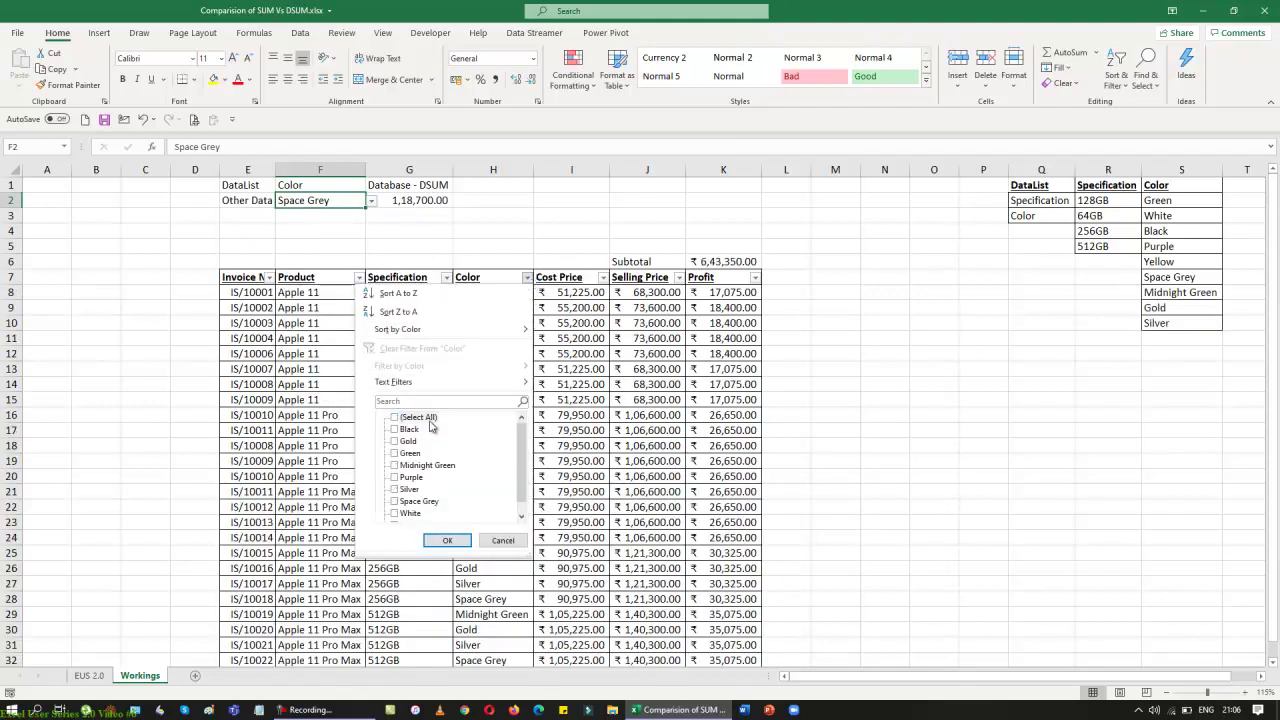
click(432, 501)
click(447, 540)
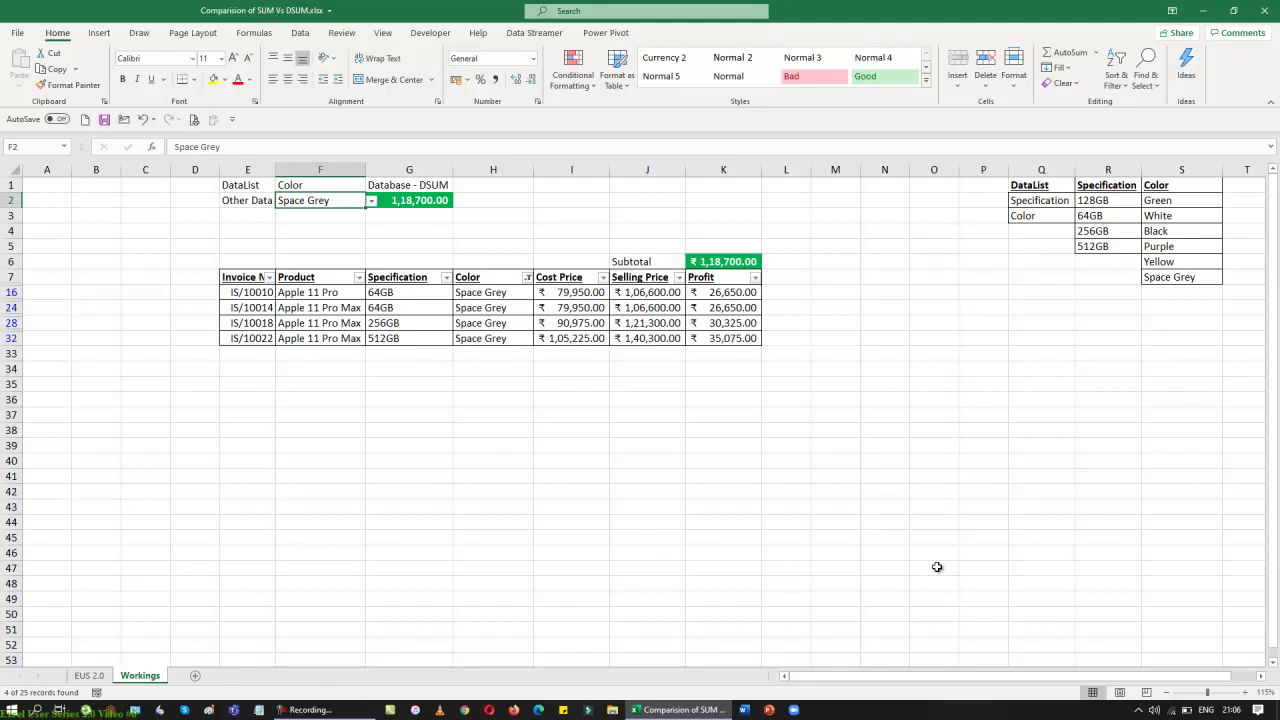
key(Right)
key(alt+i)
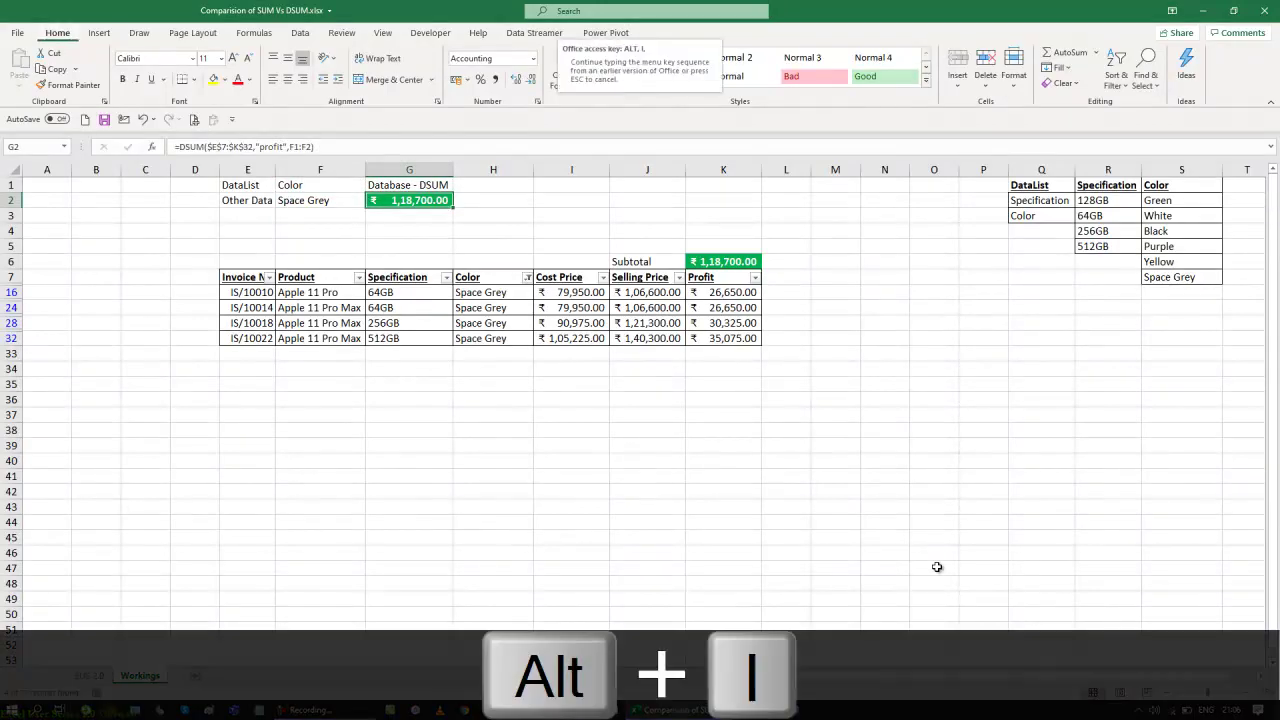
key(alt+f)
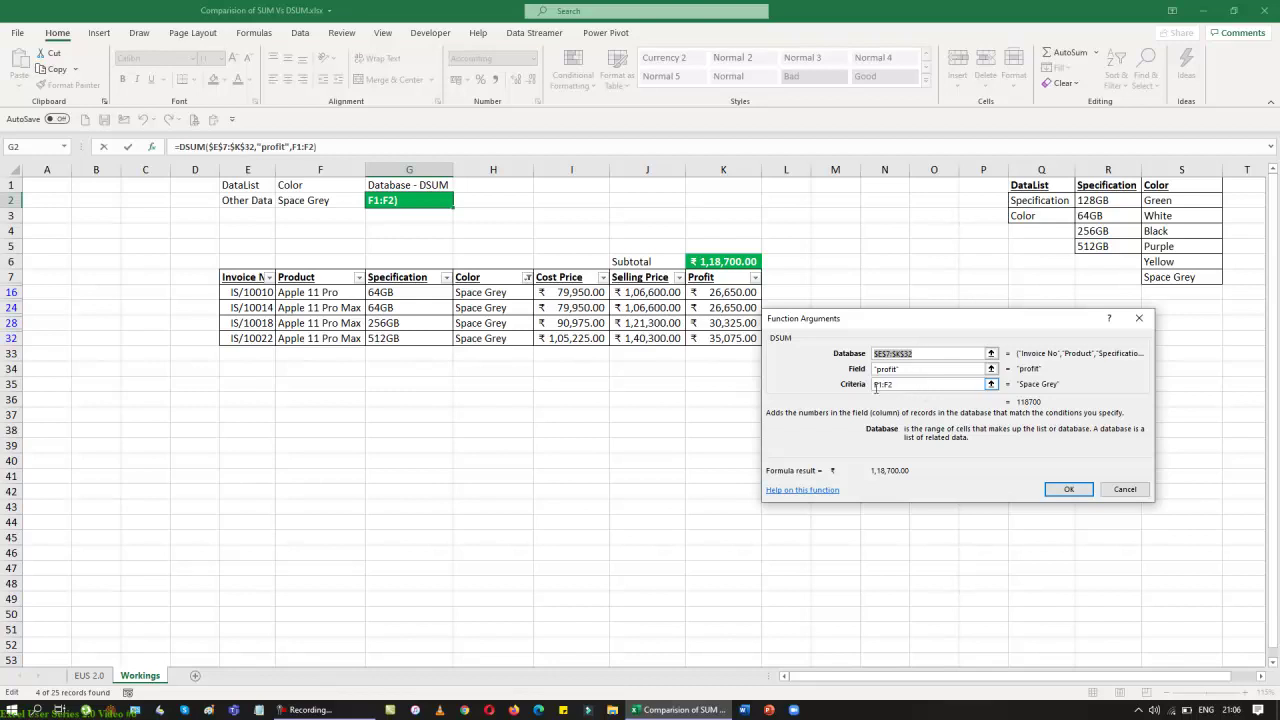
click(1068, 490)
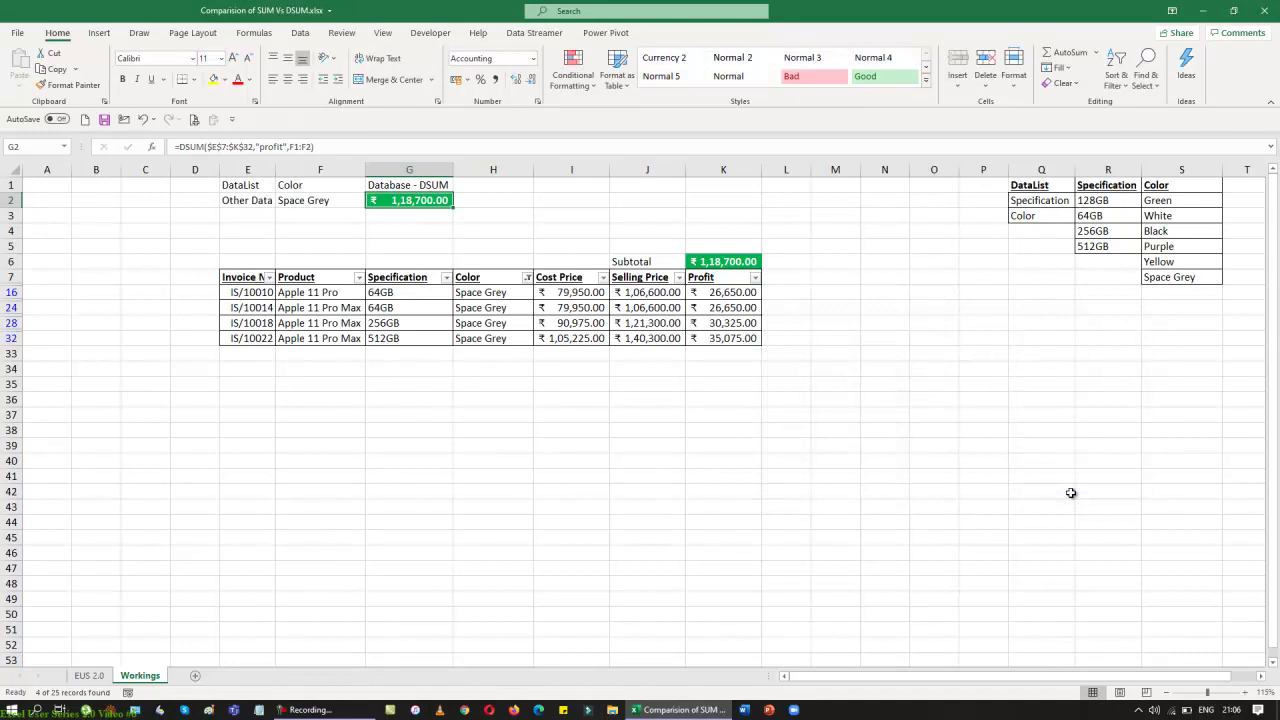
click(873, 488)
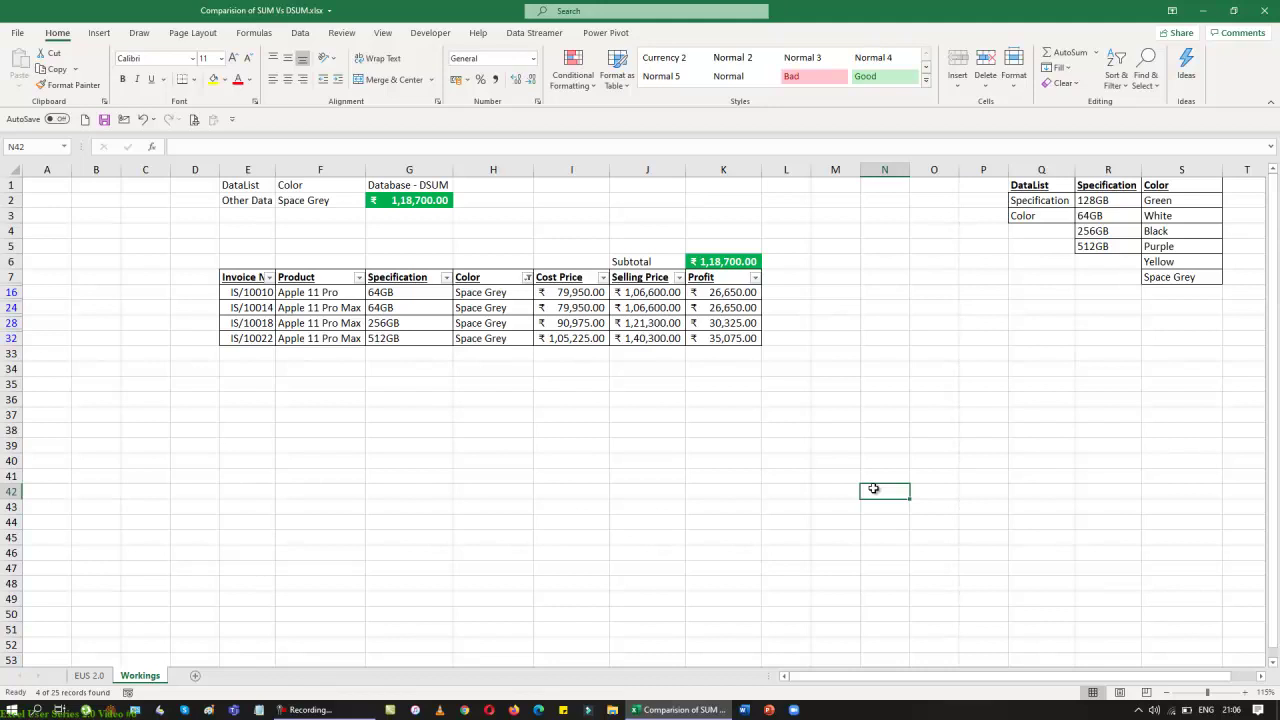
Turn off the AutoFilter with Ctrl+Shift+L, restoring all rows and the ₹6,43,350.00 subtotal
key(ctrl+shift+l)
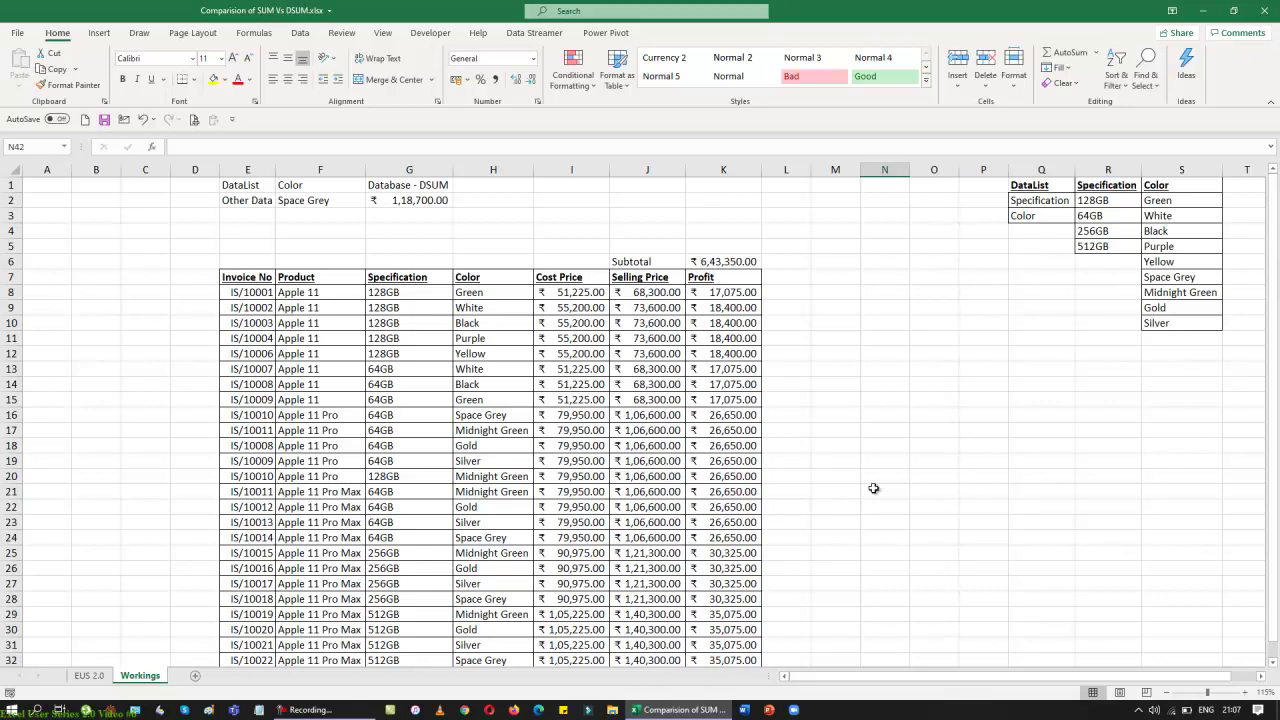
Go to the EUS 2.0 sheet listing the Dependant Data Validation, DSum and Indirect topics
click(92, 677)
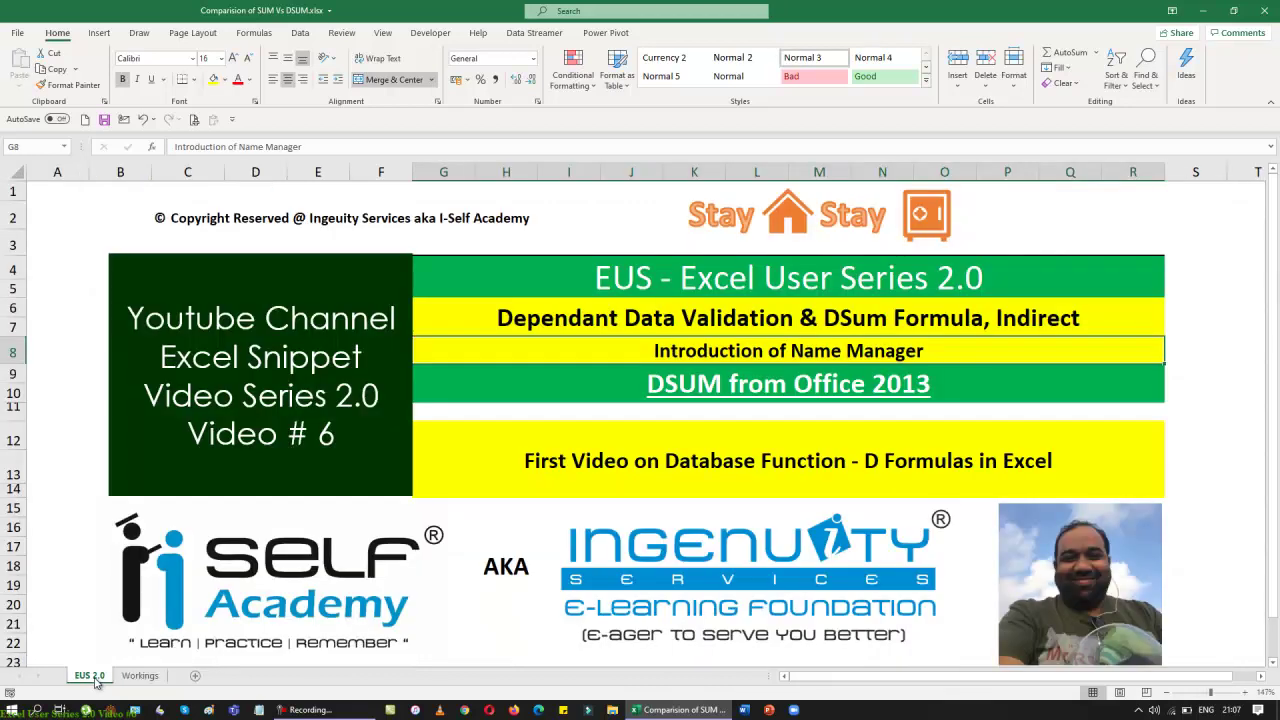